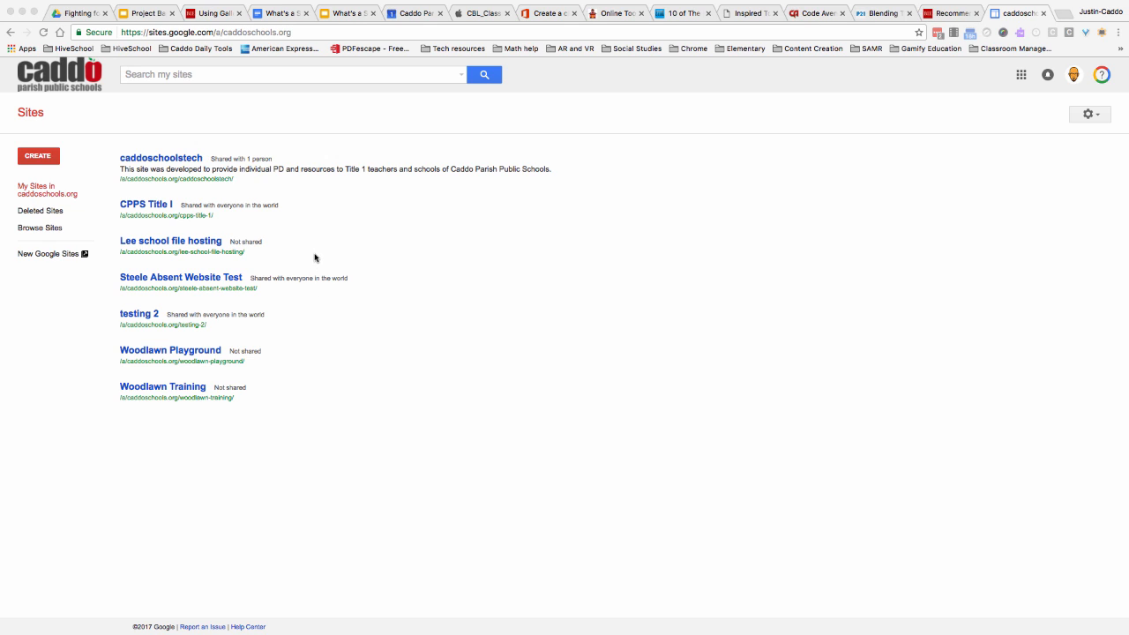
- Start a new classic Google Site from the blank template and name it "Teacher Absence Test"
left_click(37, 161)
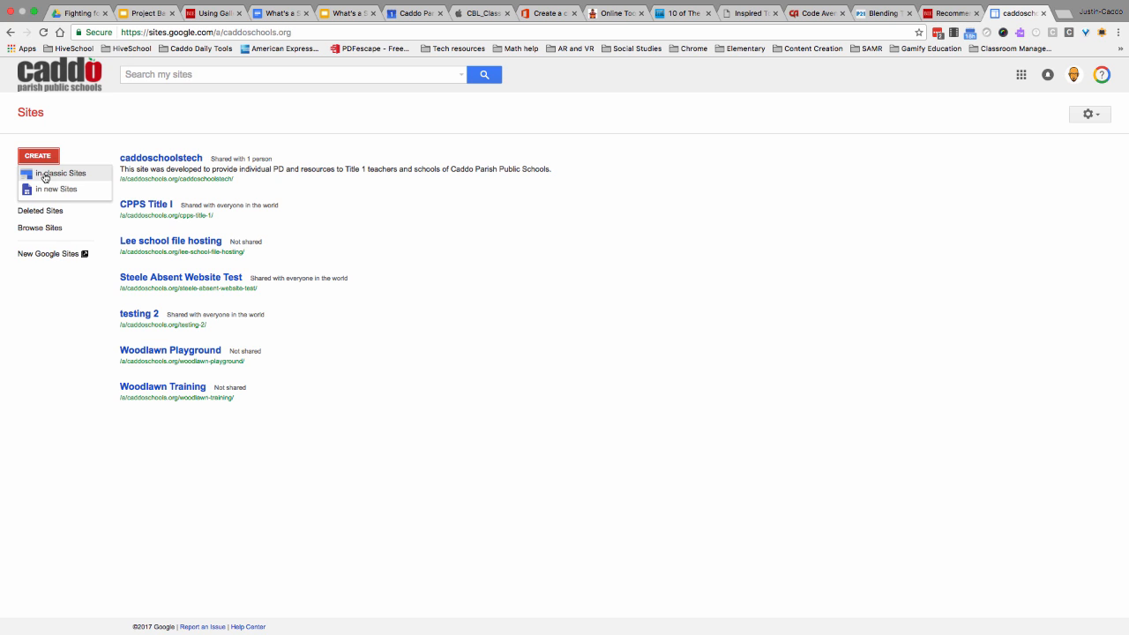
left_click(44, 175)
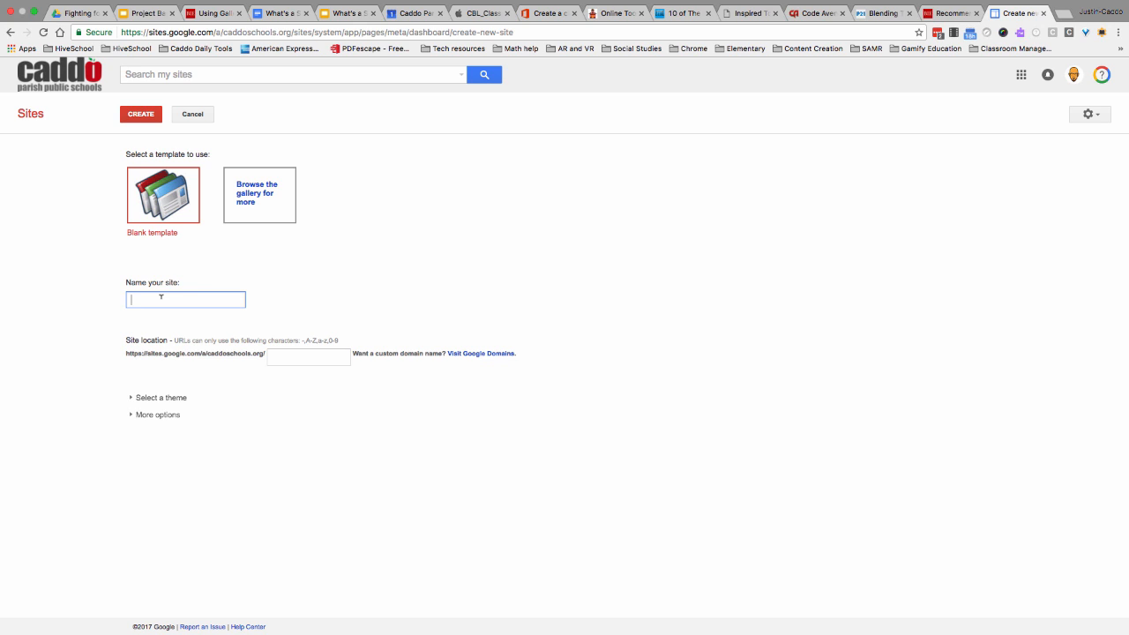
type("Classro")
key("BackSpace")
key("BackSpace")
key("BackSpace")
key("BackSpace")
key("BackSpace")
key("BackSpace")
key("BackSpace")
type("Teaher")
key("BackSpace")
key("BackSpace")
key("BackSpace")
key("BackSpace")
type("ch")
key("BackSpace")
key("BackSpace")
type("cher Absence Test")
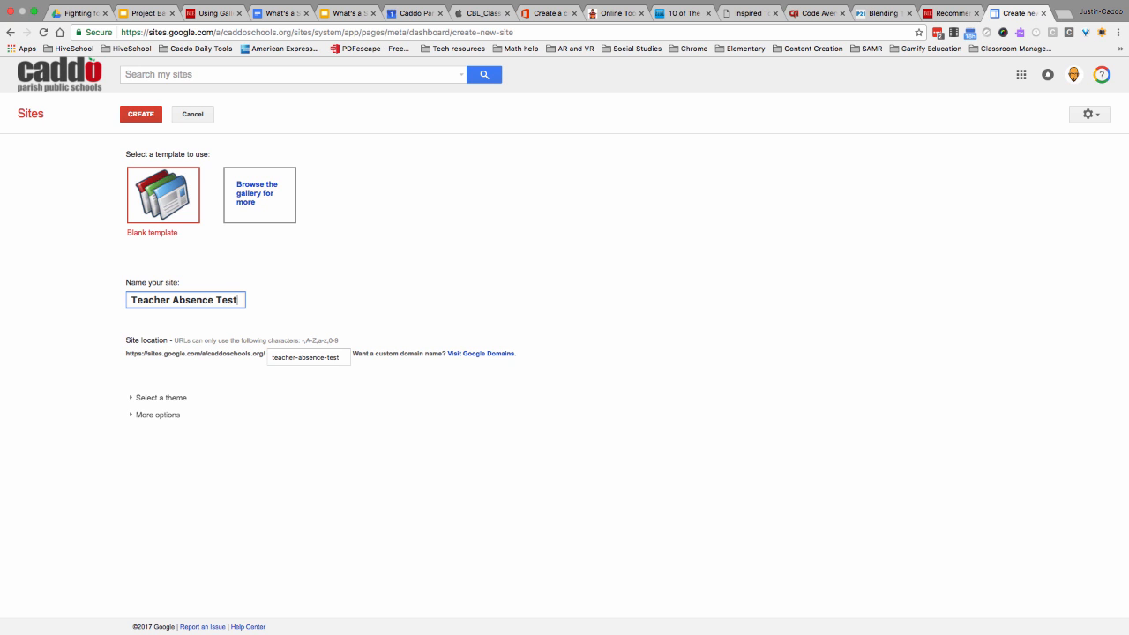
- Apply the Ski theme to the new site and create it
left_click(179, 397)
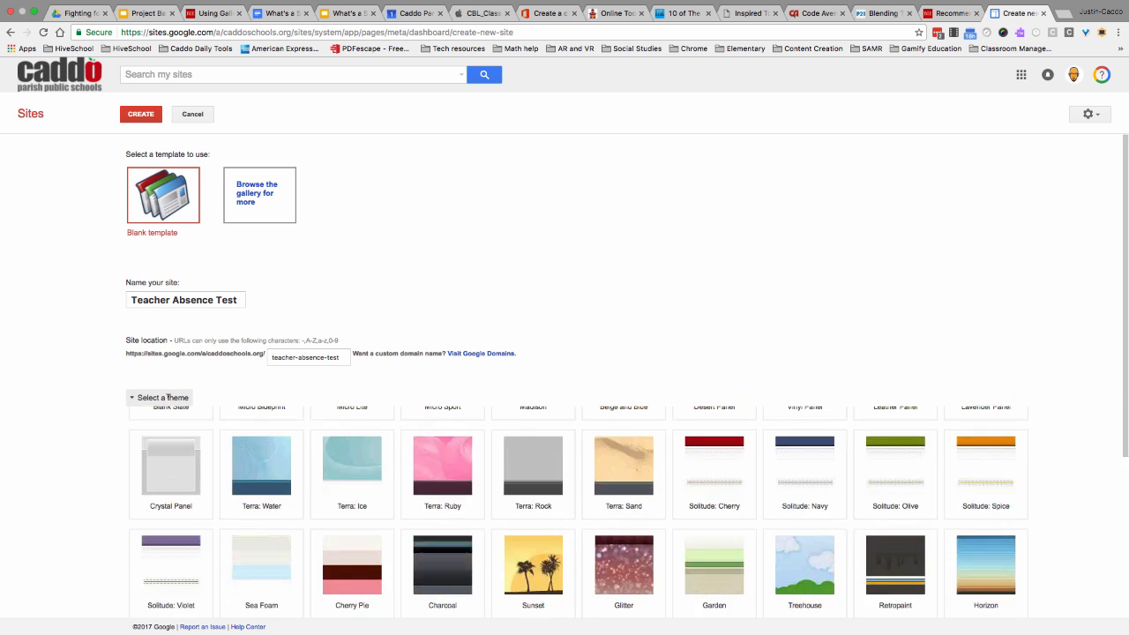
left_click(165, 433)
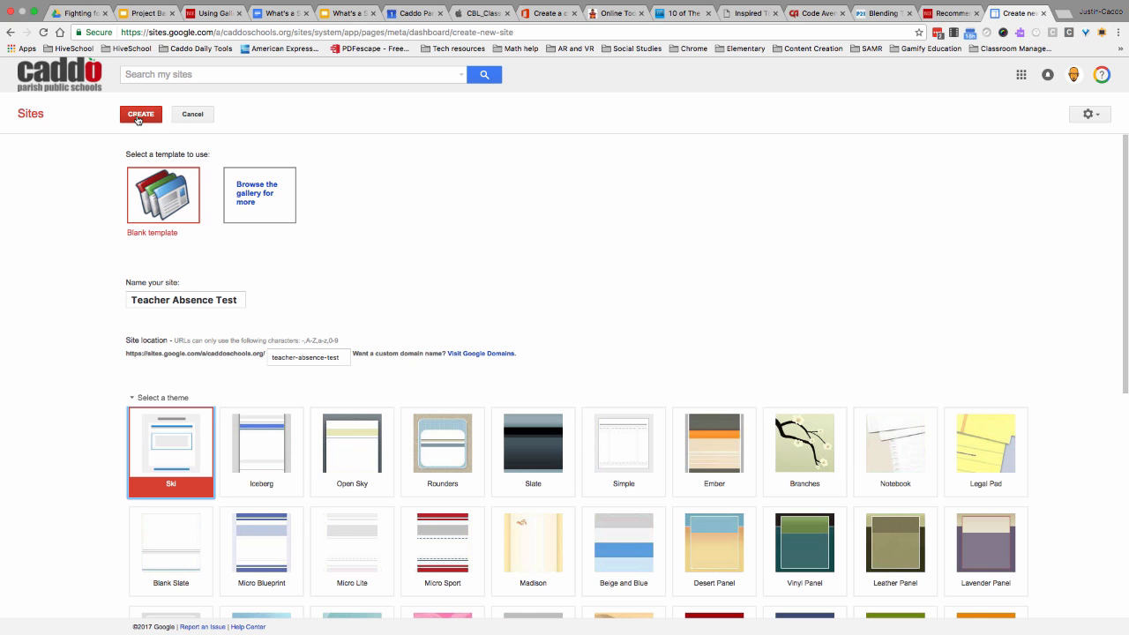
left_click(138, 120)
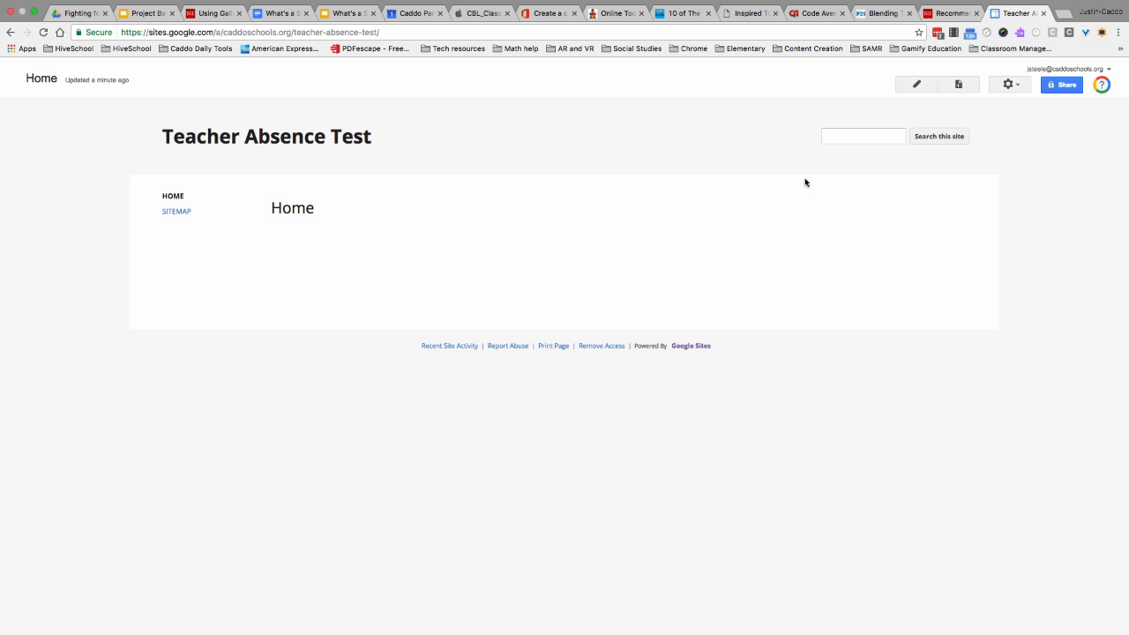
- Create and save a top-level page named "Lesson Plans" with the Web Page template
left_click(958, 85)
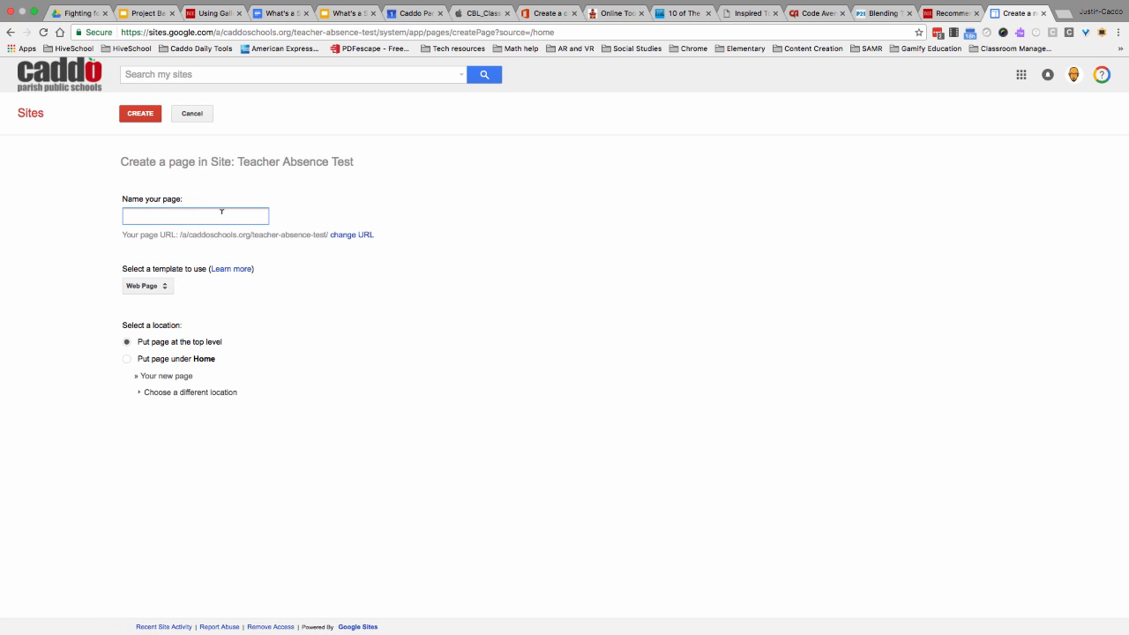
type("Lesson Plans")
left_click(141, 288)
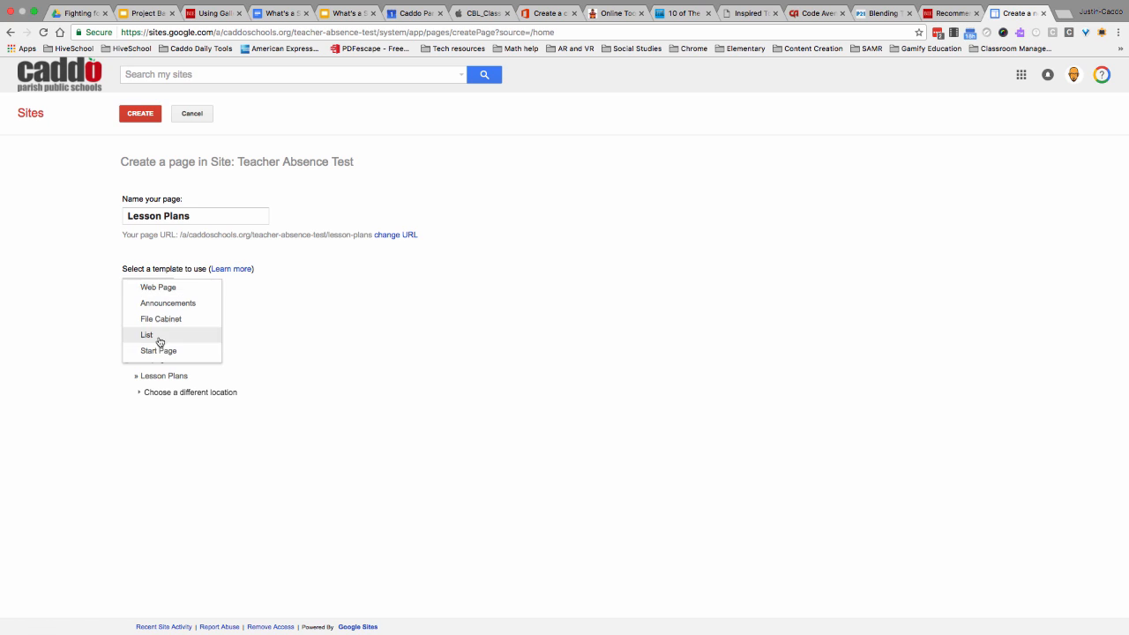
left_click(87, 270)
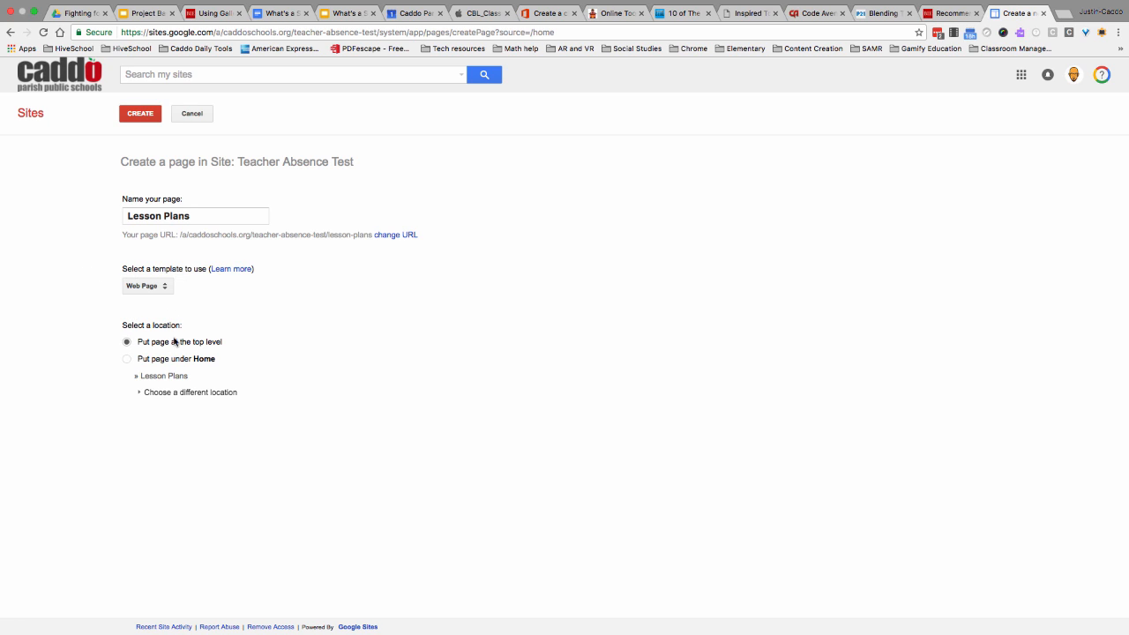
left_click(137, 116)
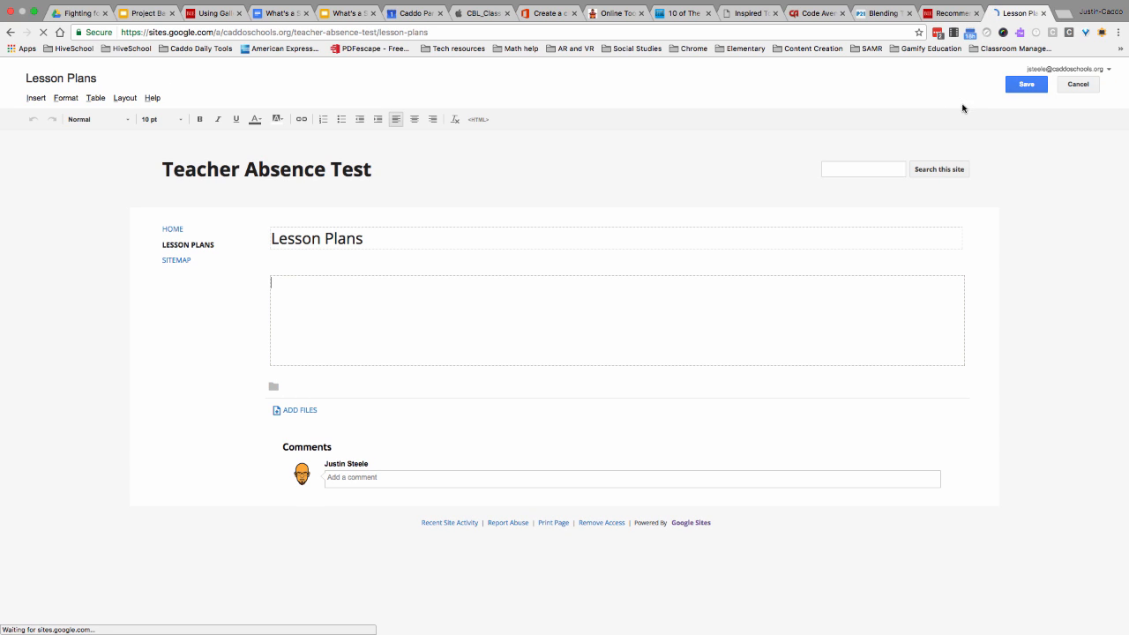
left_click(1021, 84)
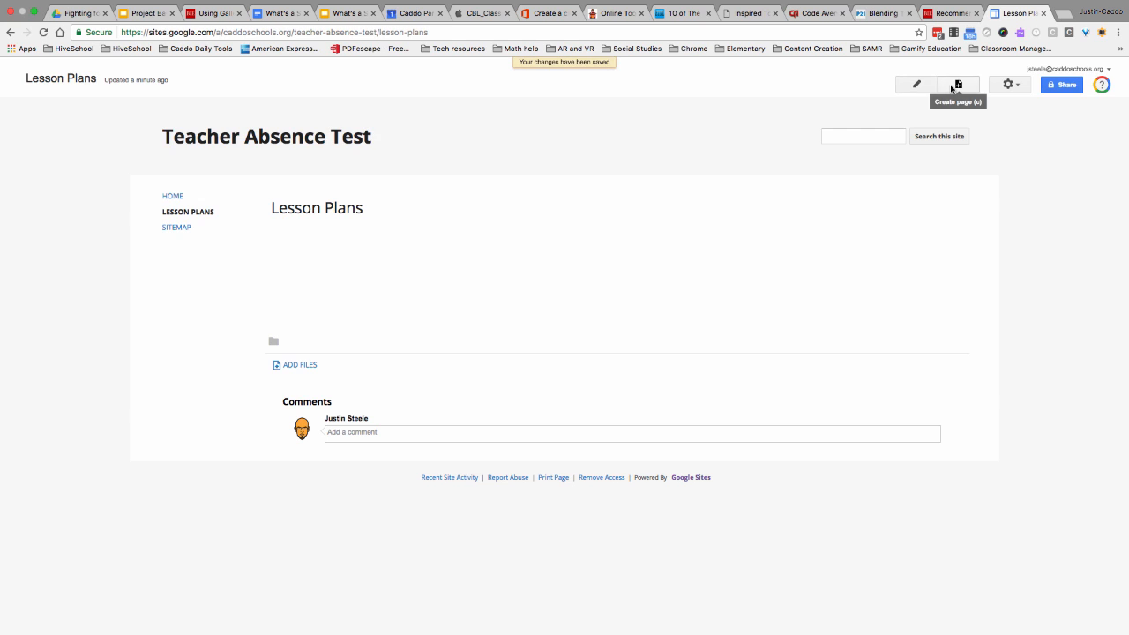
- Create a top-level web page named "Seating Charts" and save it
left_click(957, 85)
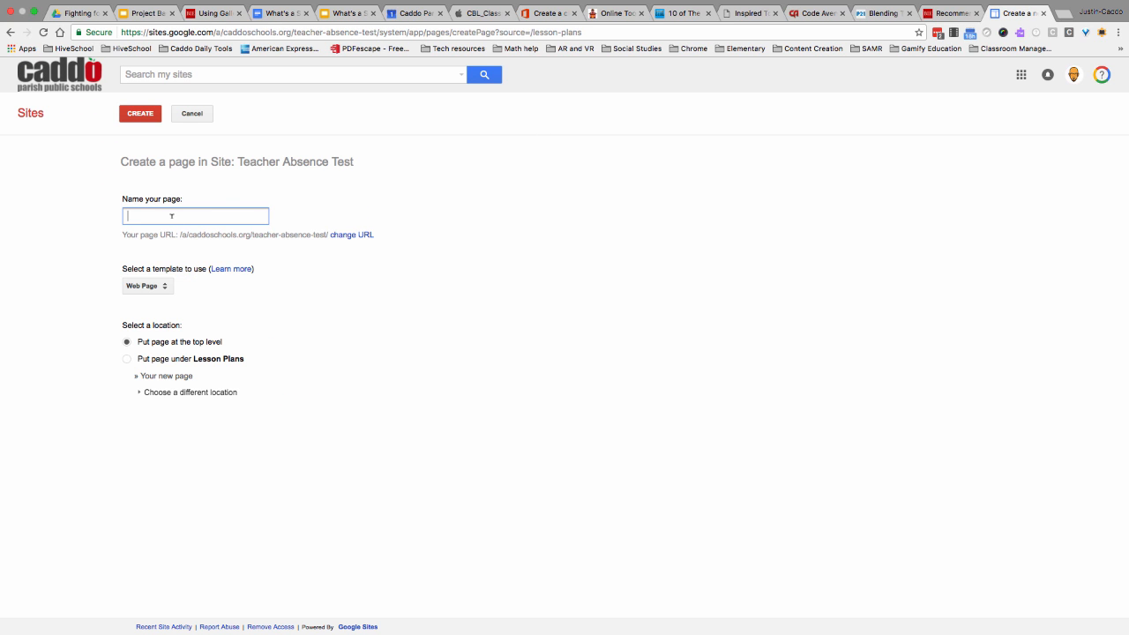
type("Sw")
type("ating Charts")
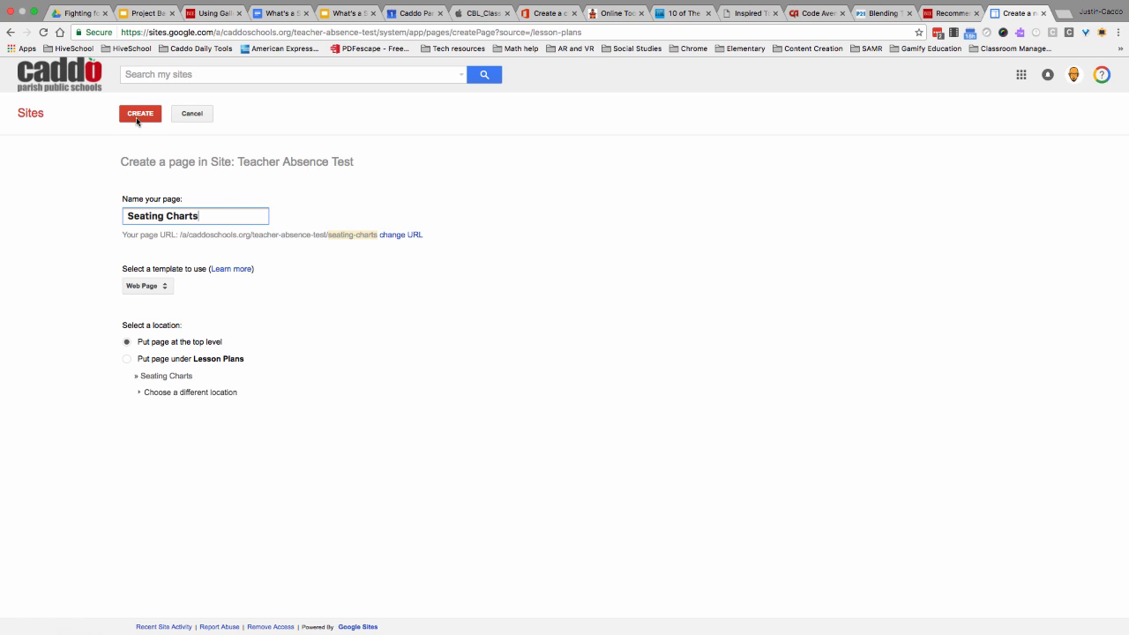
left_click(138, 119)
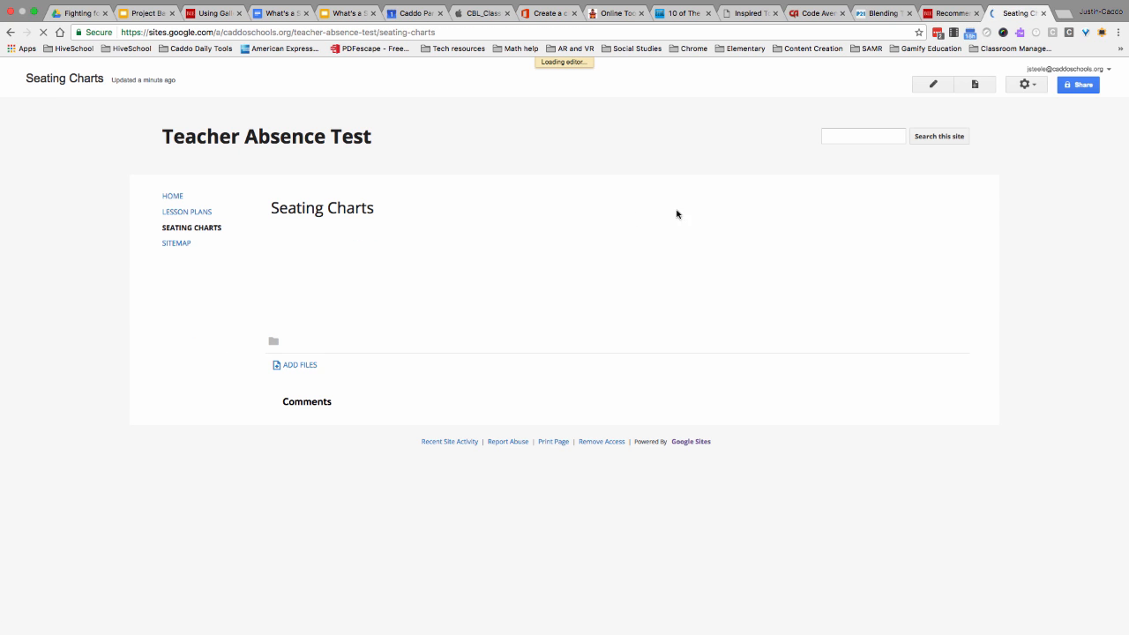
left_click(1019, 87)
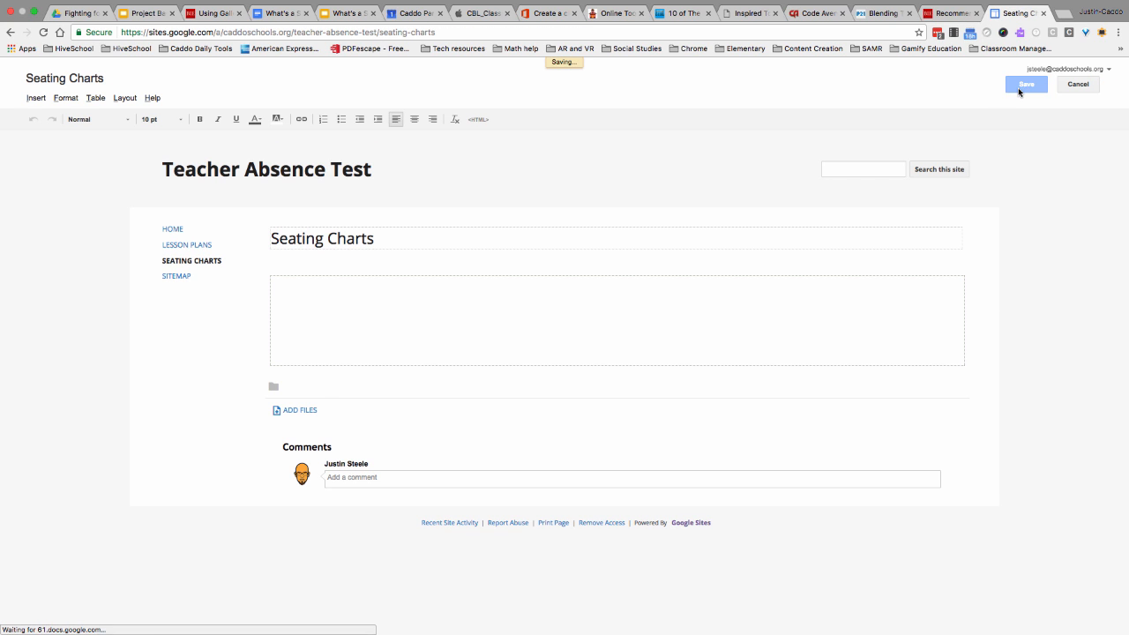
- Create a top-level web page named "Emergency Procedures" and save it
left_click(960, 86)
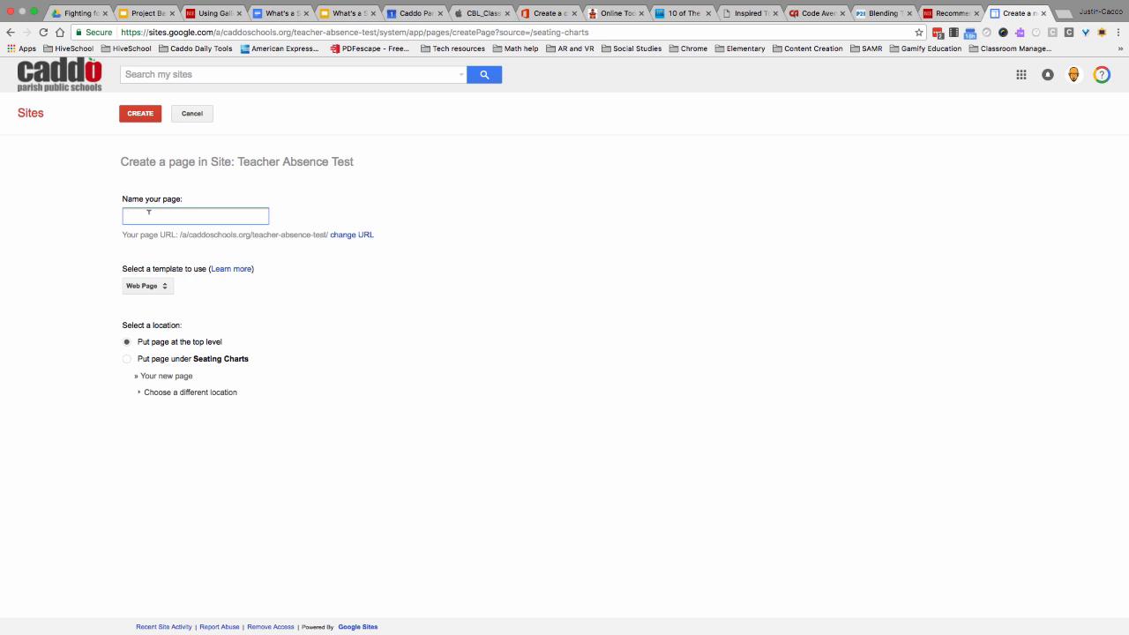
type("Emergency Procedures")
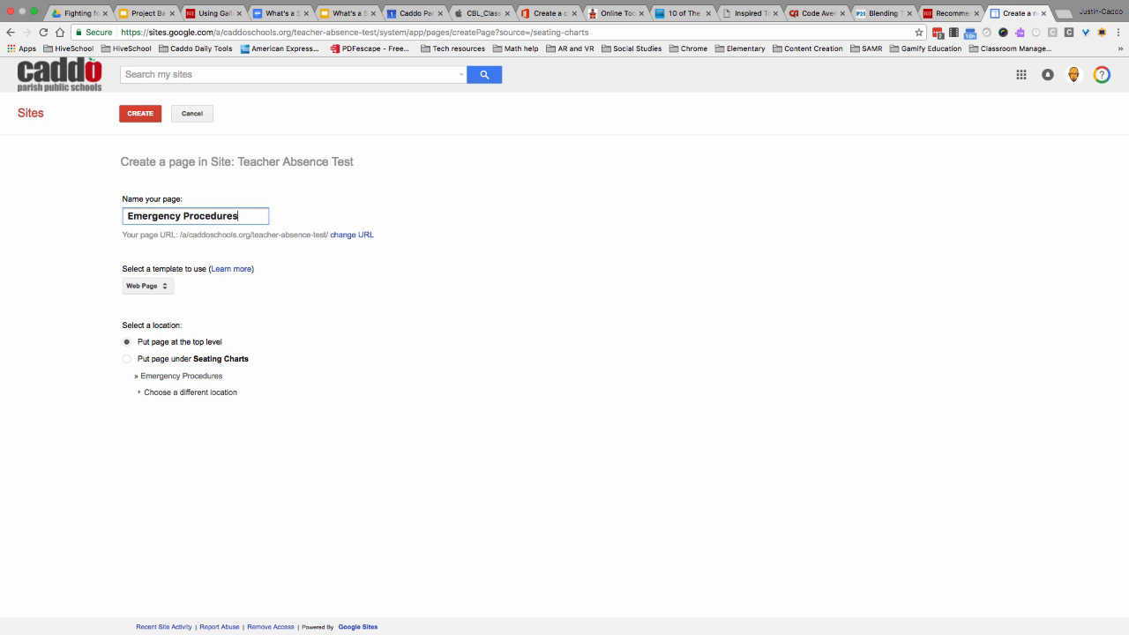
left_click(145, 116)
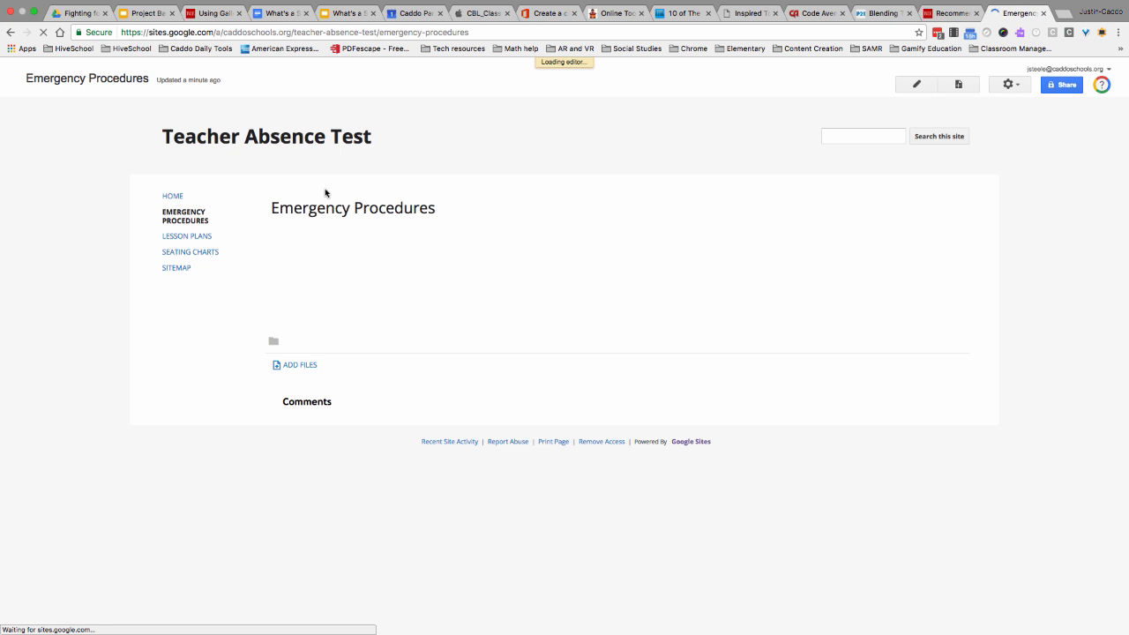
left_click(1022, 86)
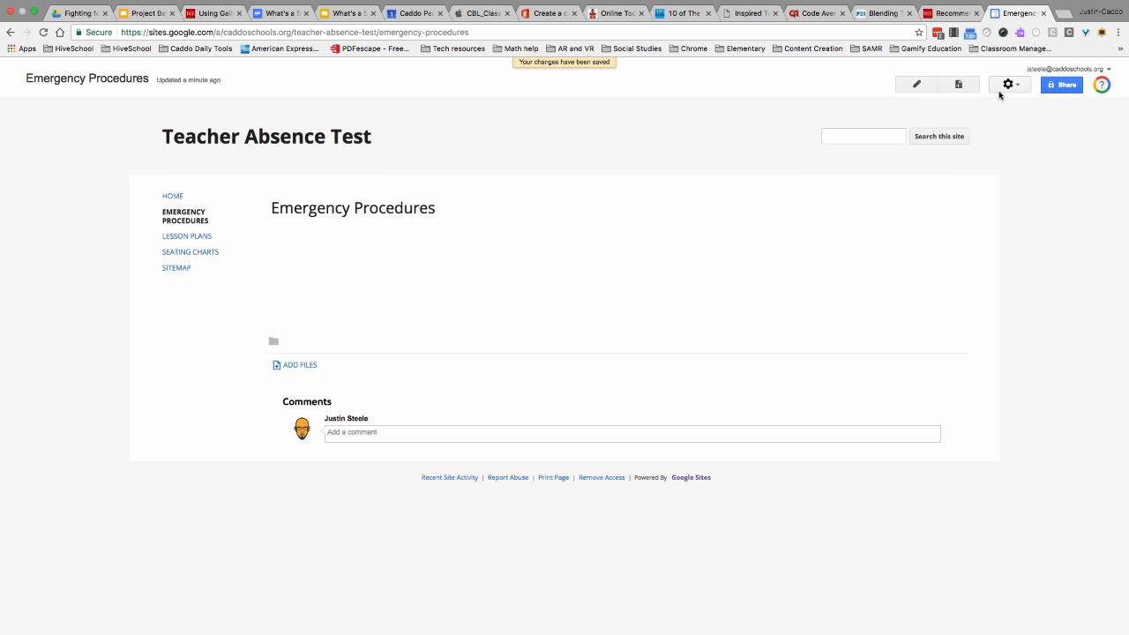
- Create a top-level web page named "Additional Instructions for Sub" and save it
left_click(969, 87)
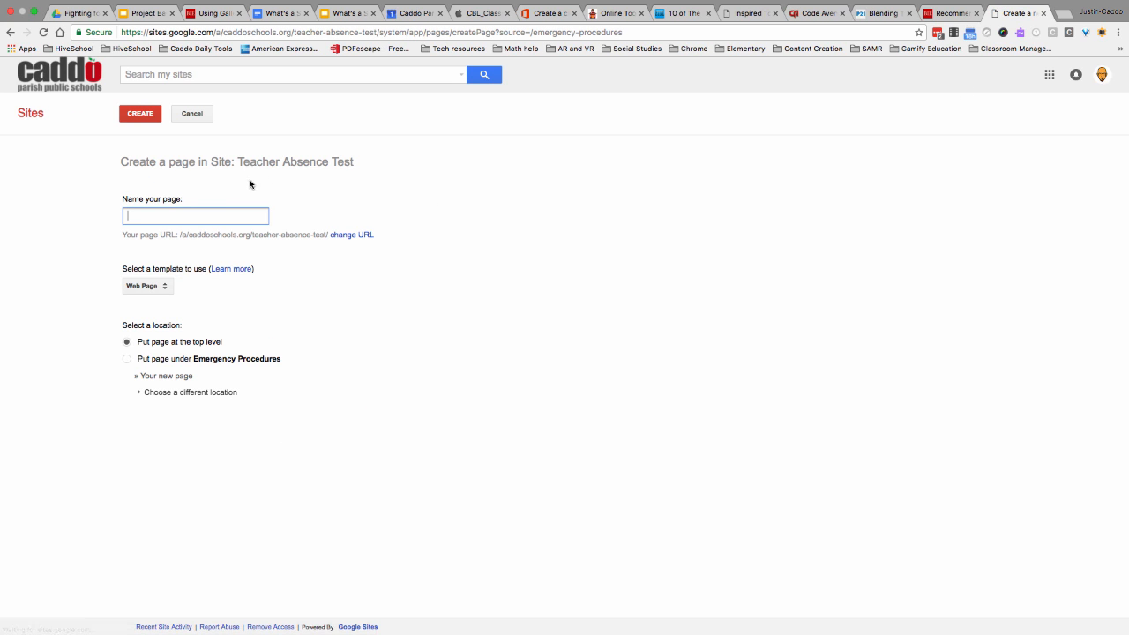
type("Ad")
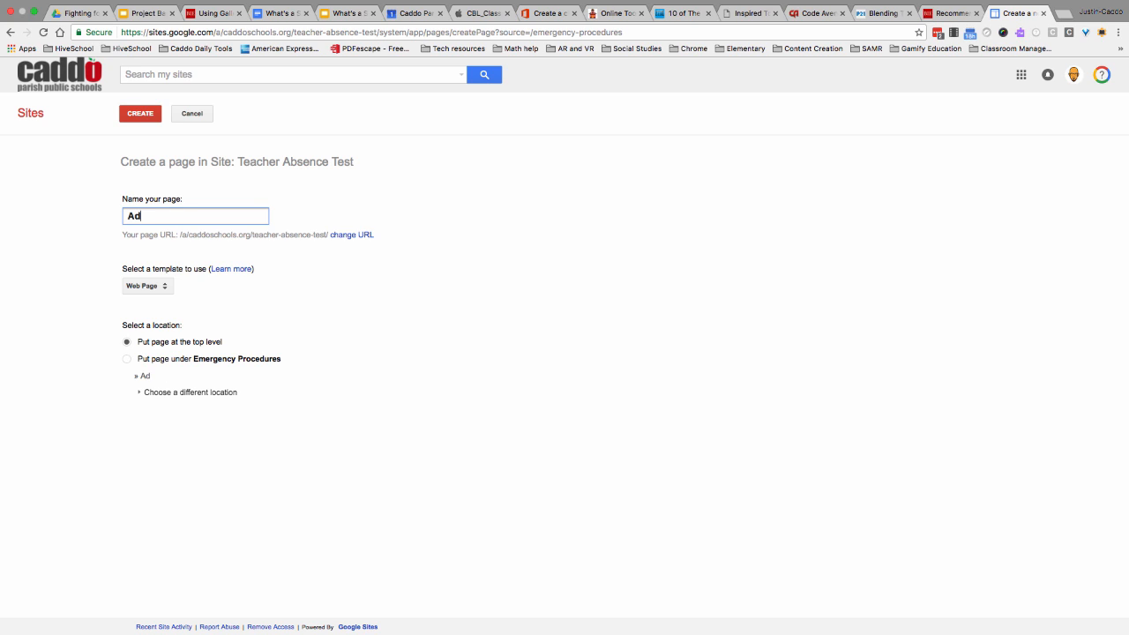
type("dit")
key("BackSpace")
key("BackSpace")
type("ditonal")
key("BackSpace")
key("BackSpace")
key("BackSpace")
key("BackSpace")
type("tional Instruction")
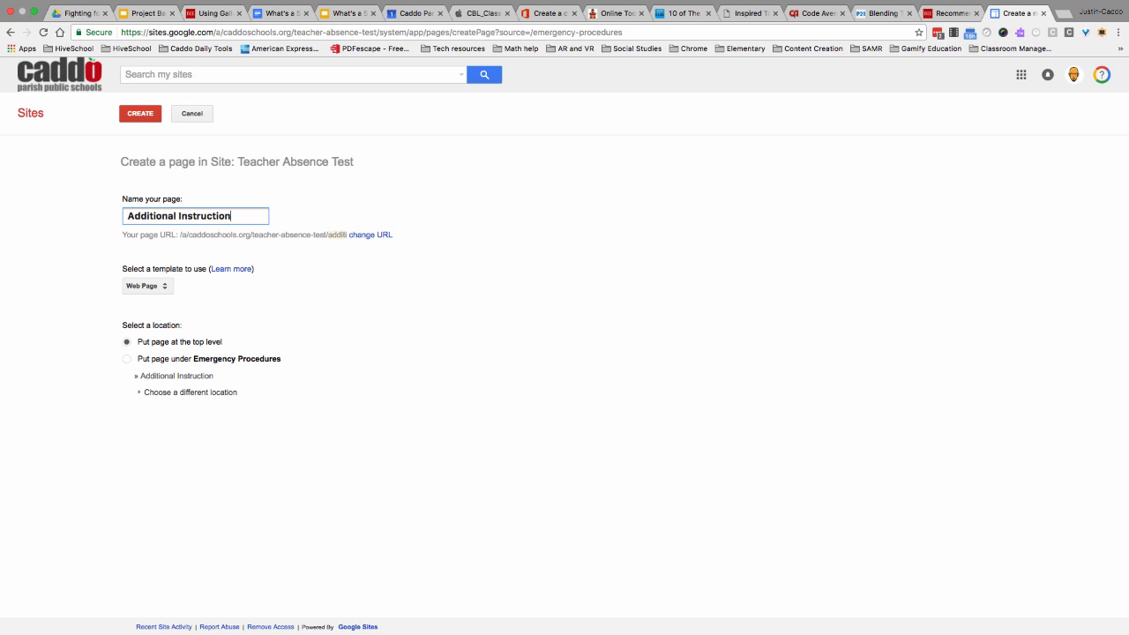
type("s for Sub")
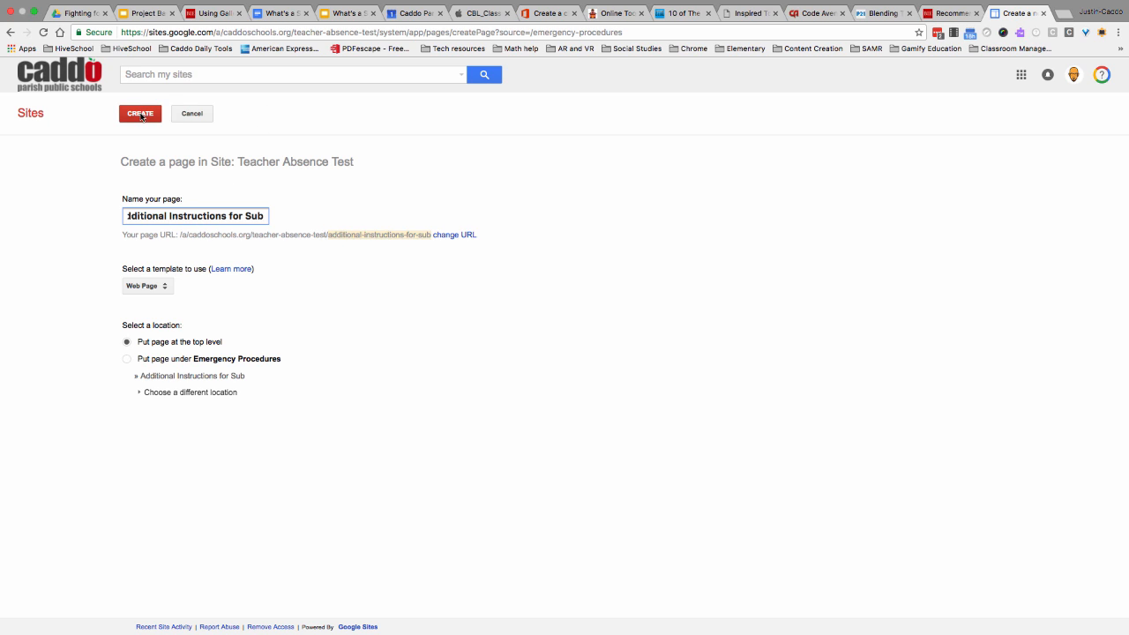
left_click(144, 115)
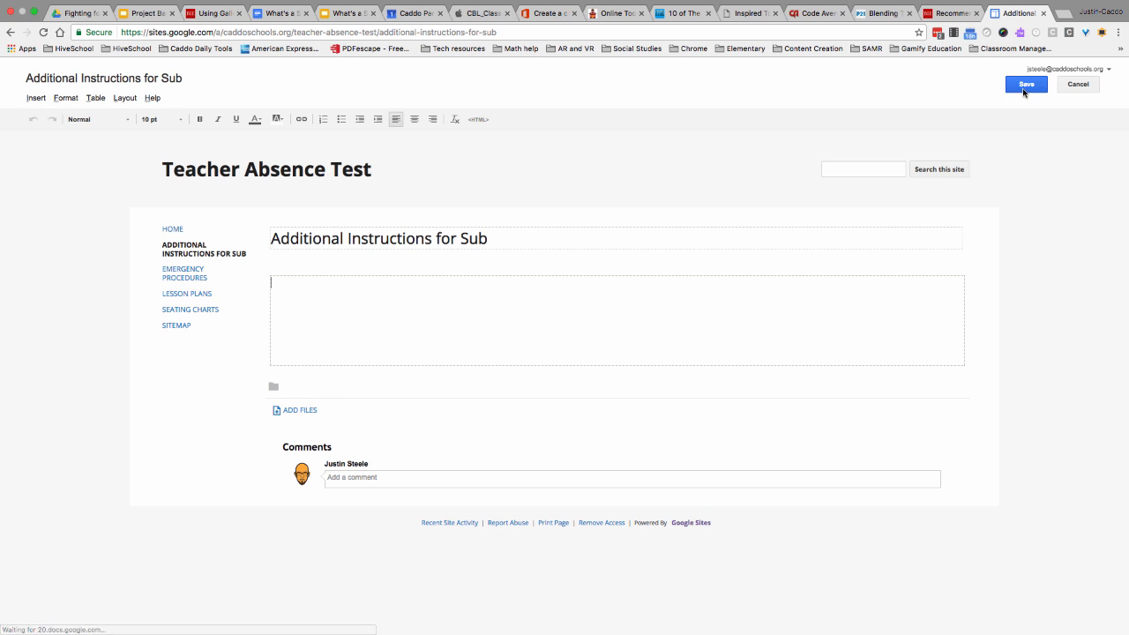
left_click(1025, 84)
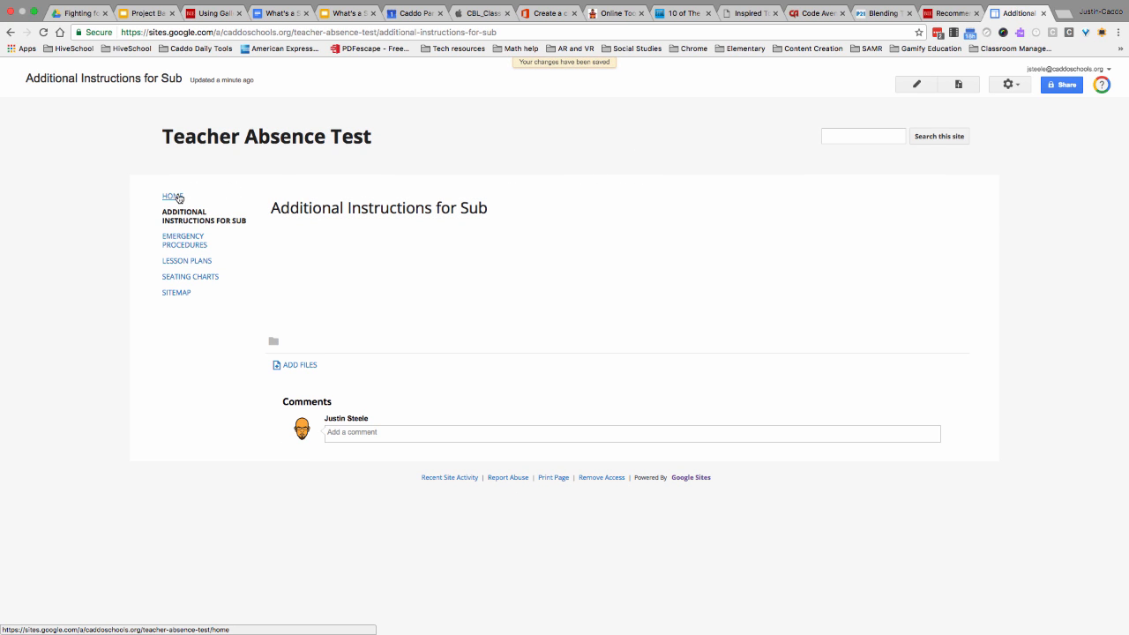
- Add the text "Introductory Video" to the Home page's body and bring the YouTube window into view over the editor
left_click(179, 198)
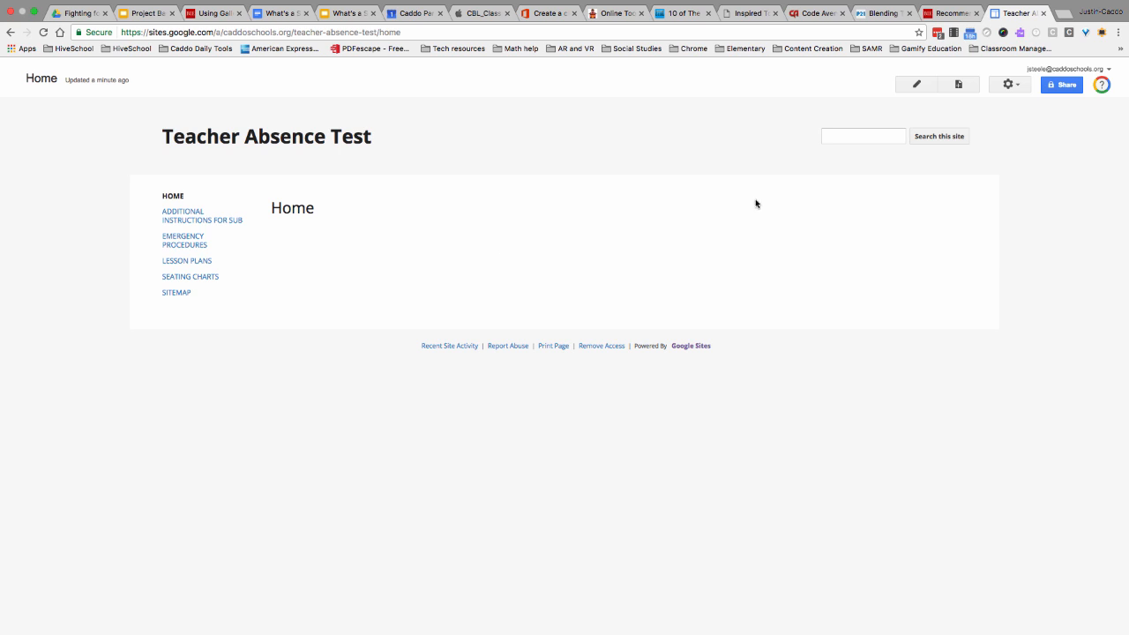
left_click(915, 88)
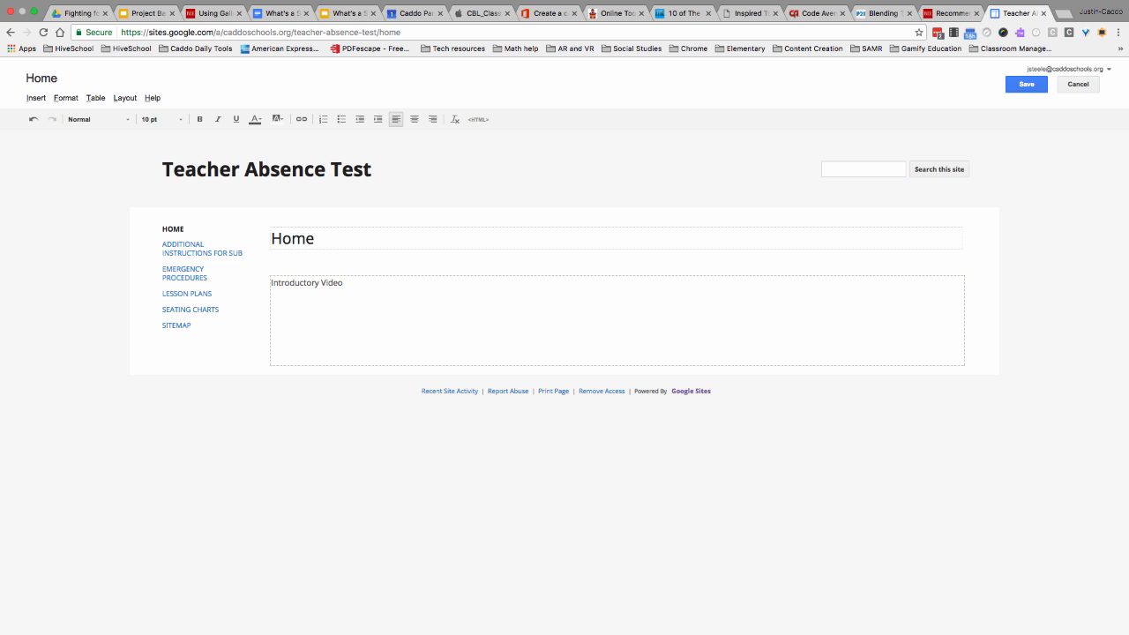
left_click_drag(0, 291, 842, 340)
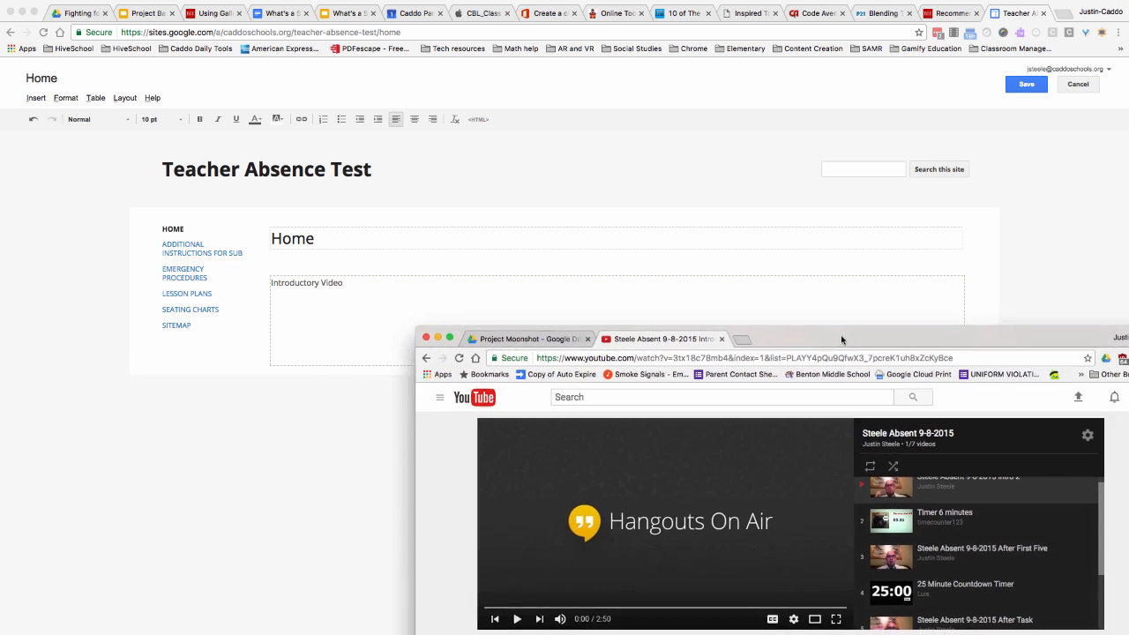
left_click(438, 280)
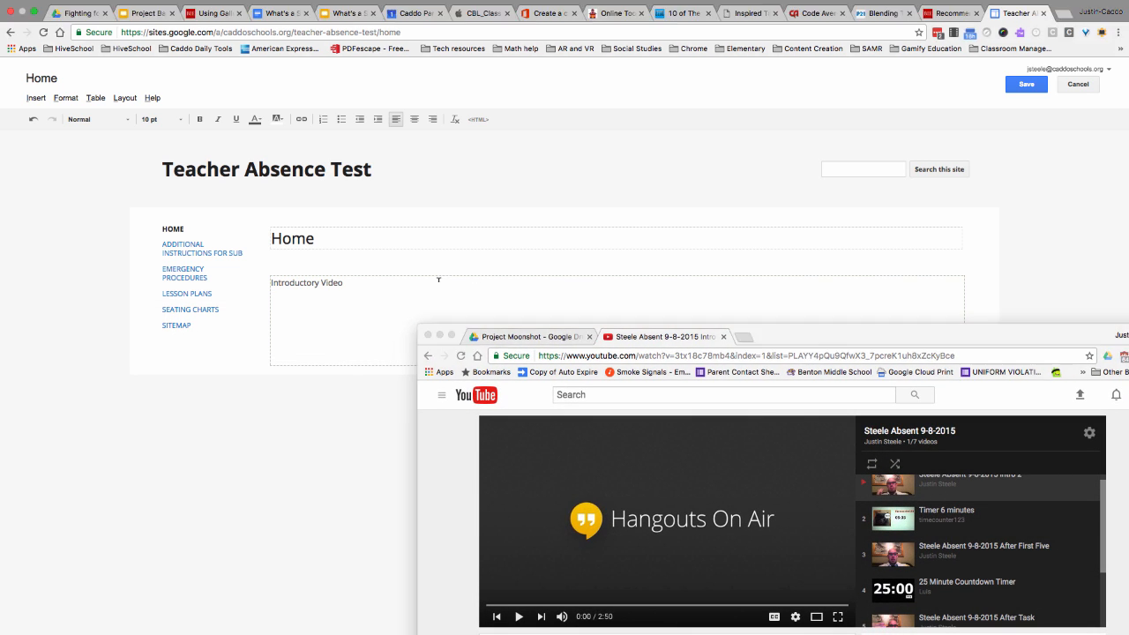
- Insert the open YouTube introductory video below the "Introductory Video" text using its URL, at 480x270 with border and title included
left_click(35, 97)
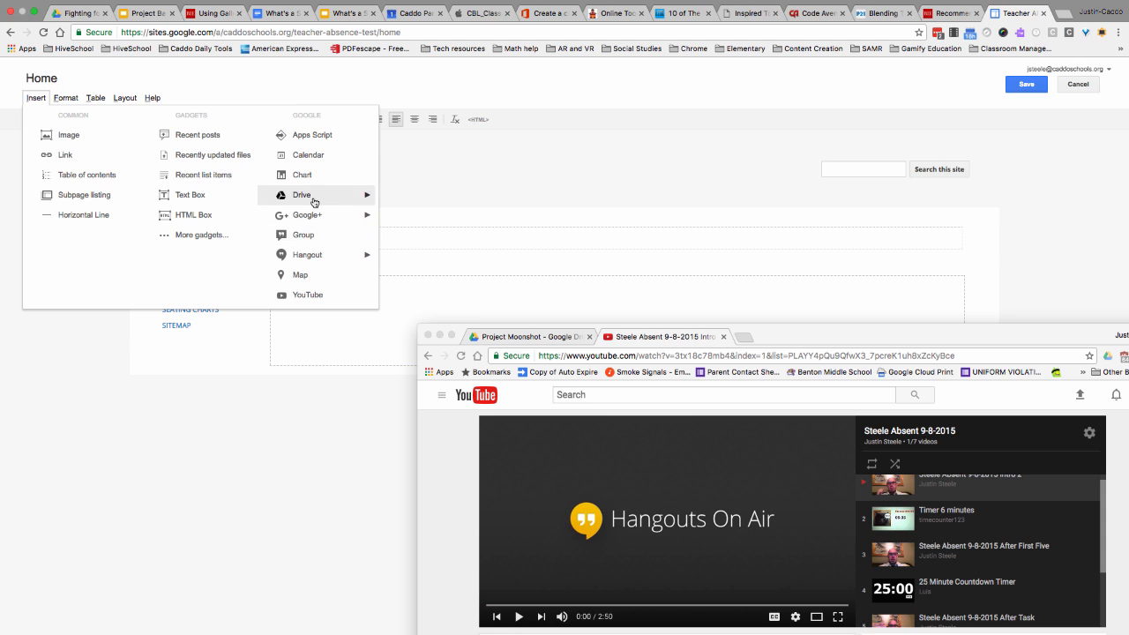
mouse_move(315, 202)
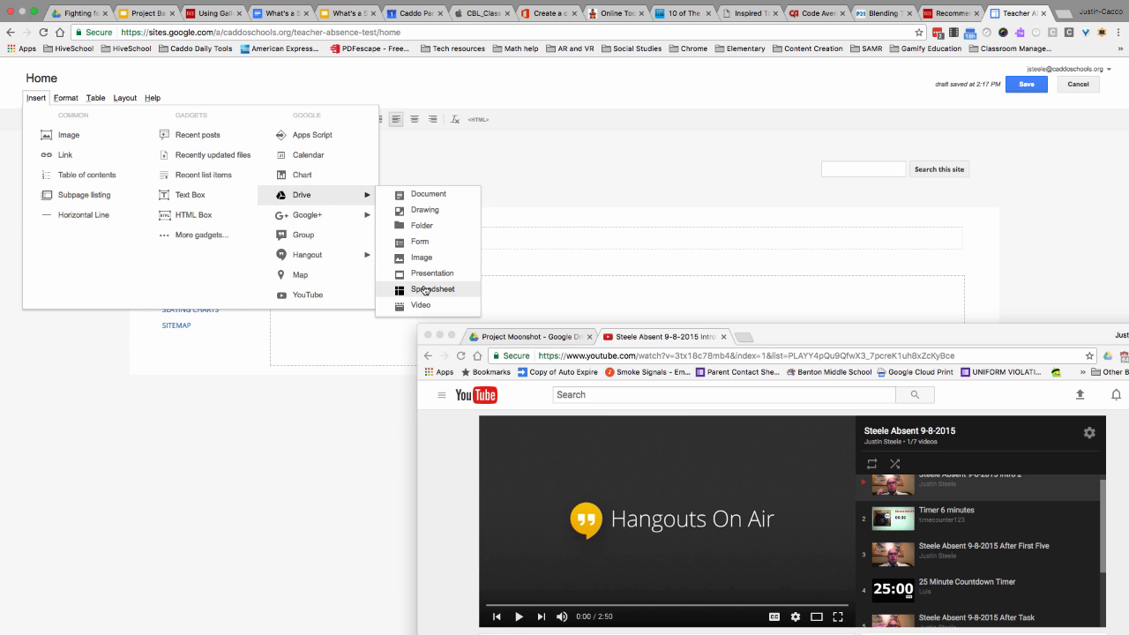
left_click(314, 296)
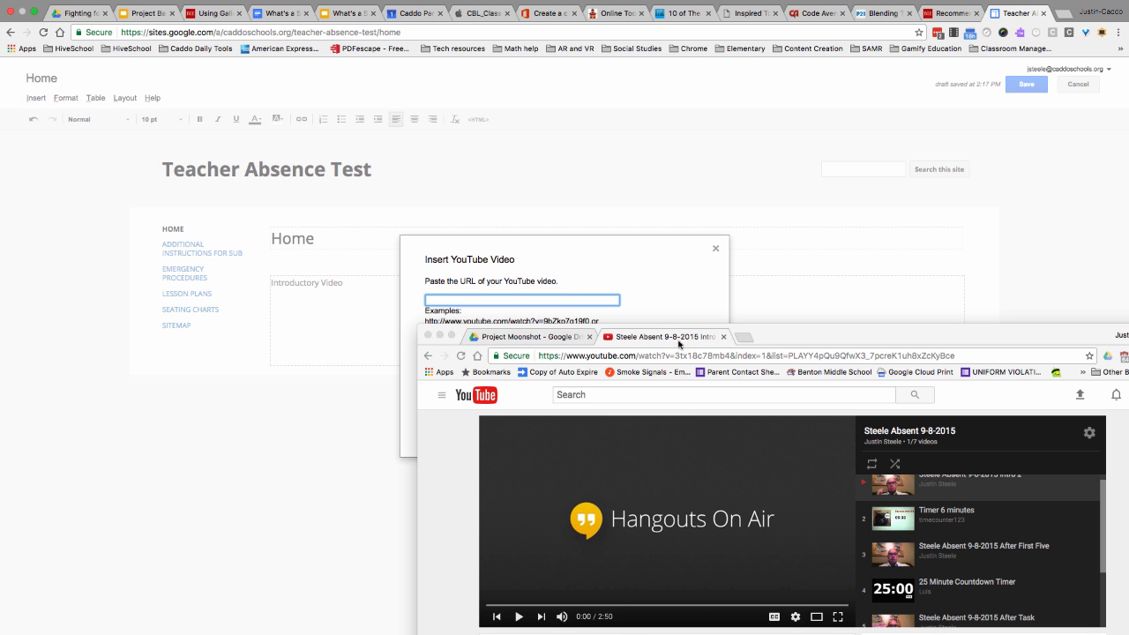
left_click_drag(678, 343, 650, 393)
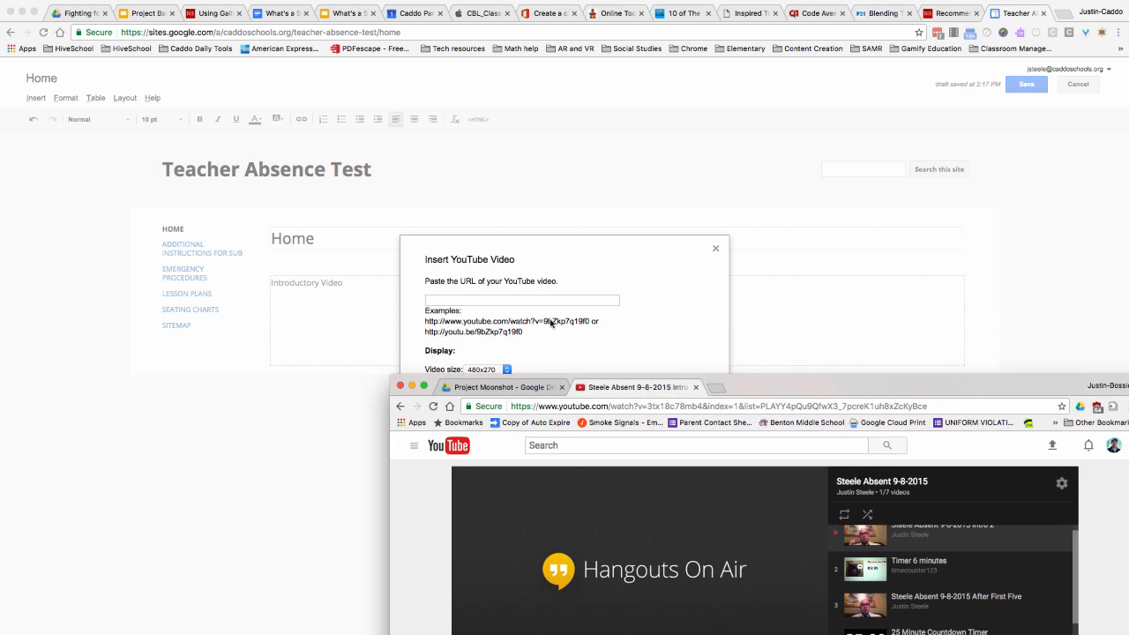
left_click(498, 301)
left_click(639, 406)
key("ctrl+c")
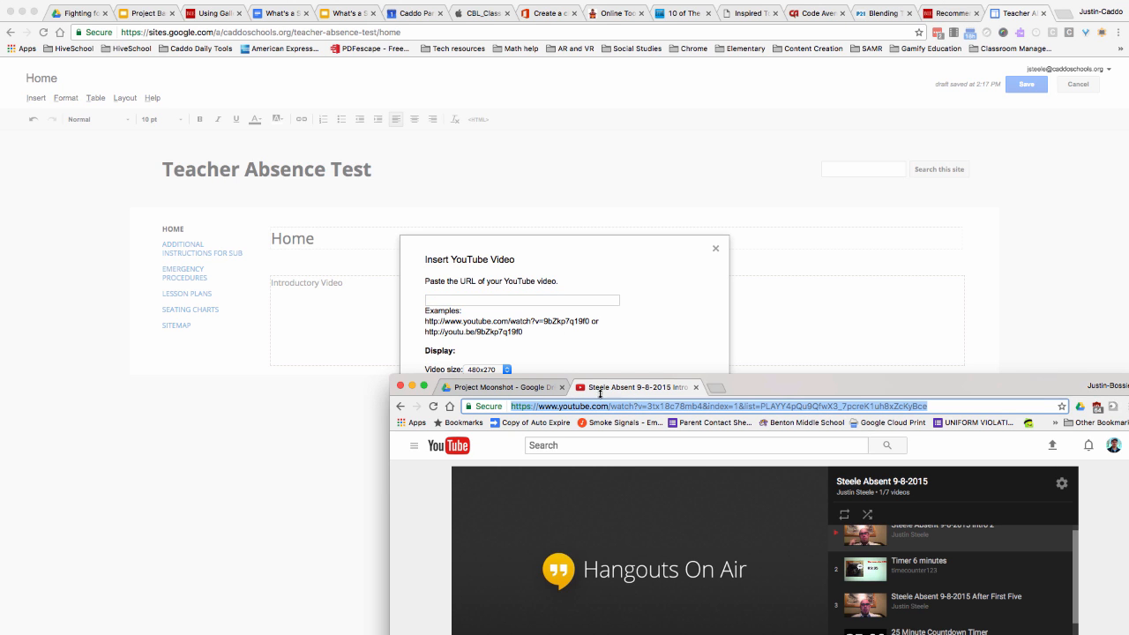
left_click(519, 300)
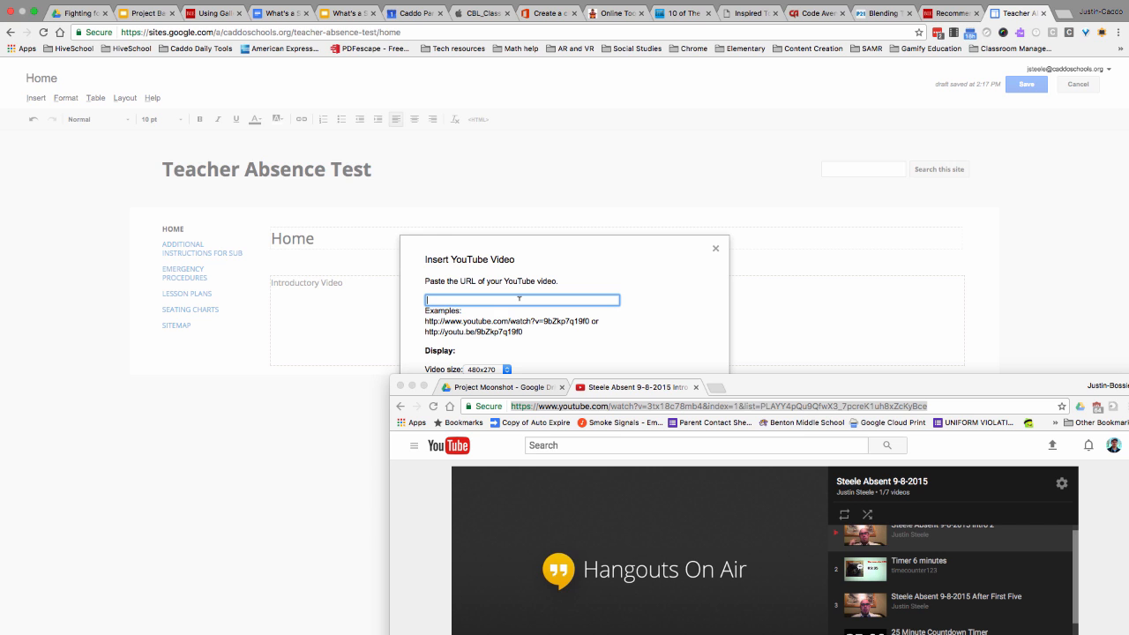
key("ctrl+v")
left_click(411, 385)
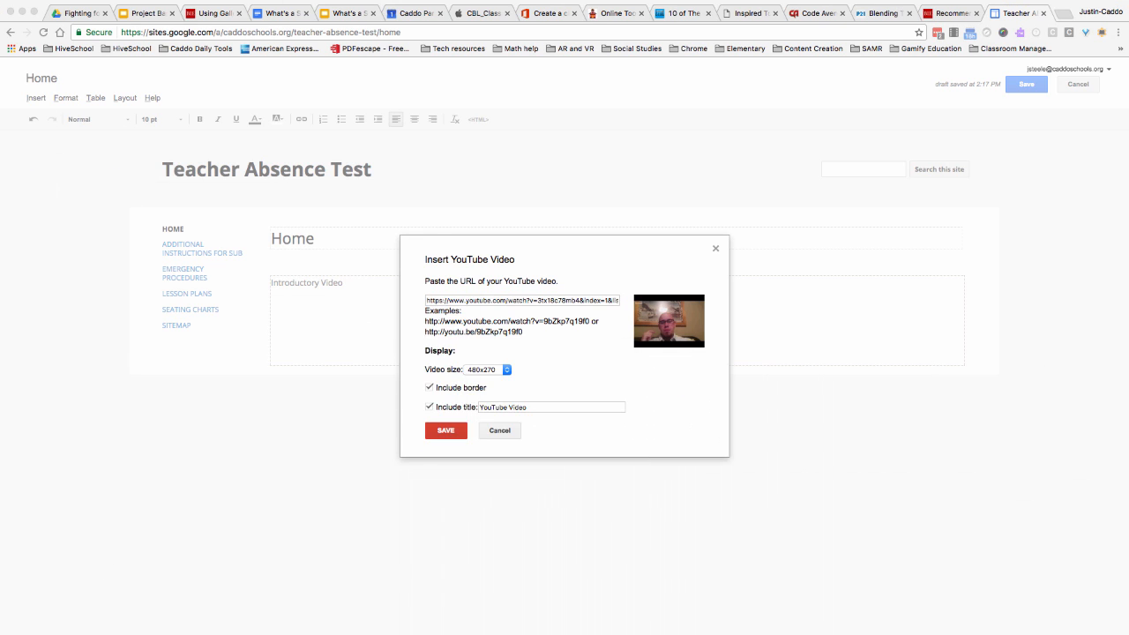
left_click(446, 432)
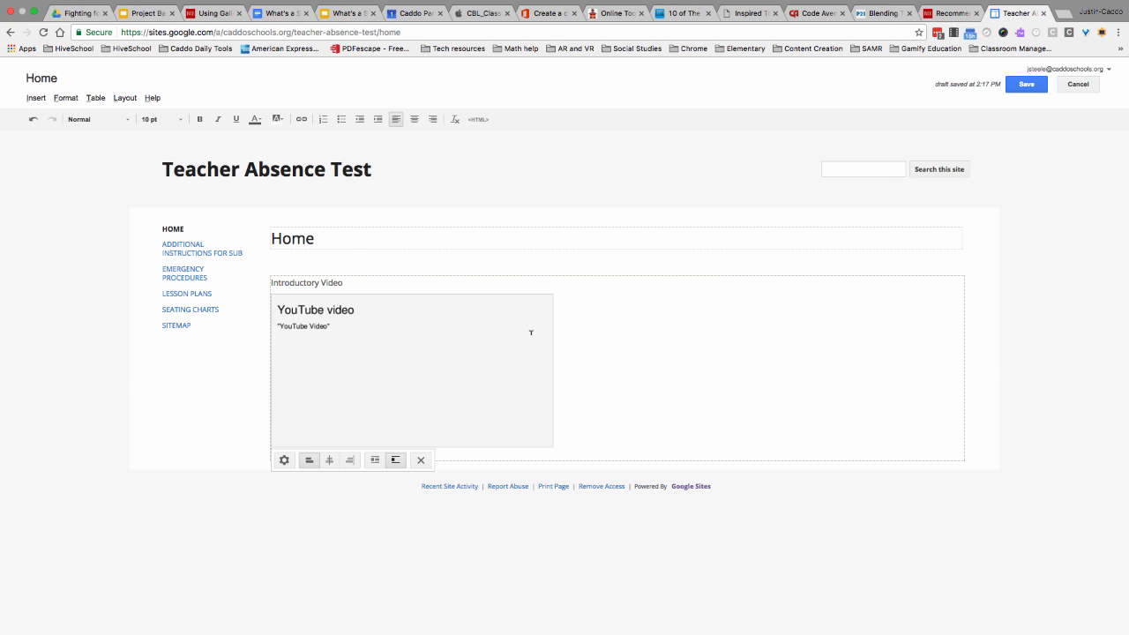
- Save the Home page, play the embedded introductory video briefly and pause it
left_click(1022, 86)
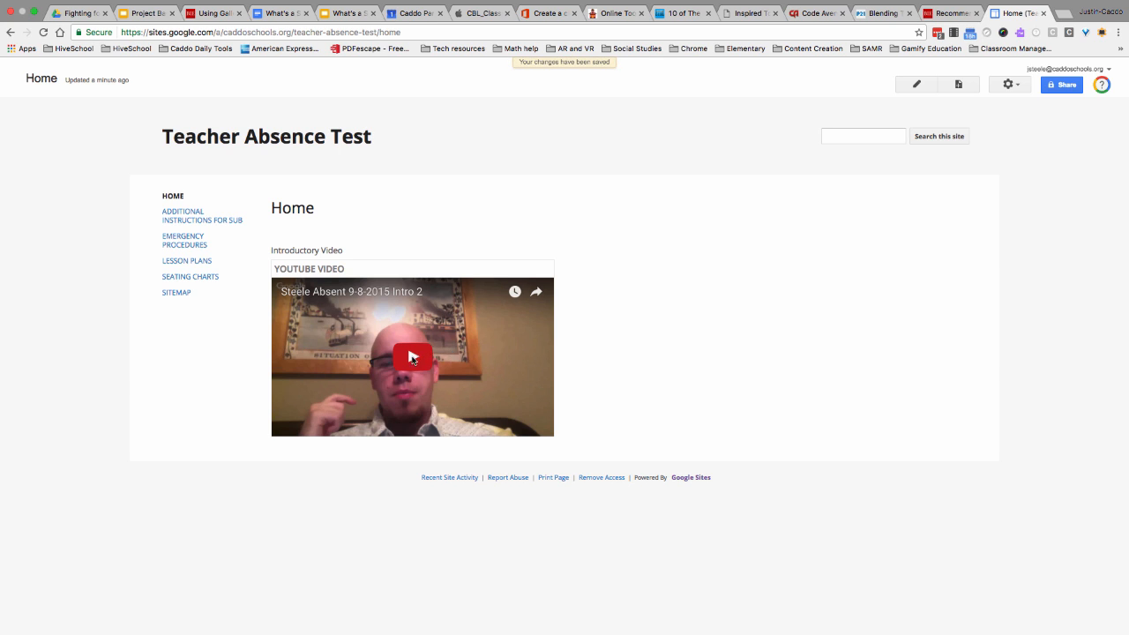
left_click(412, 359)
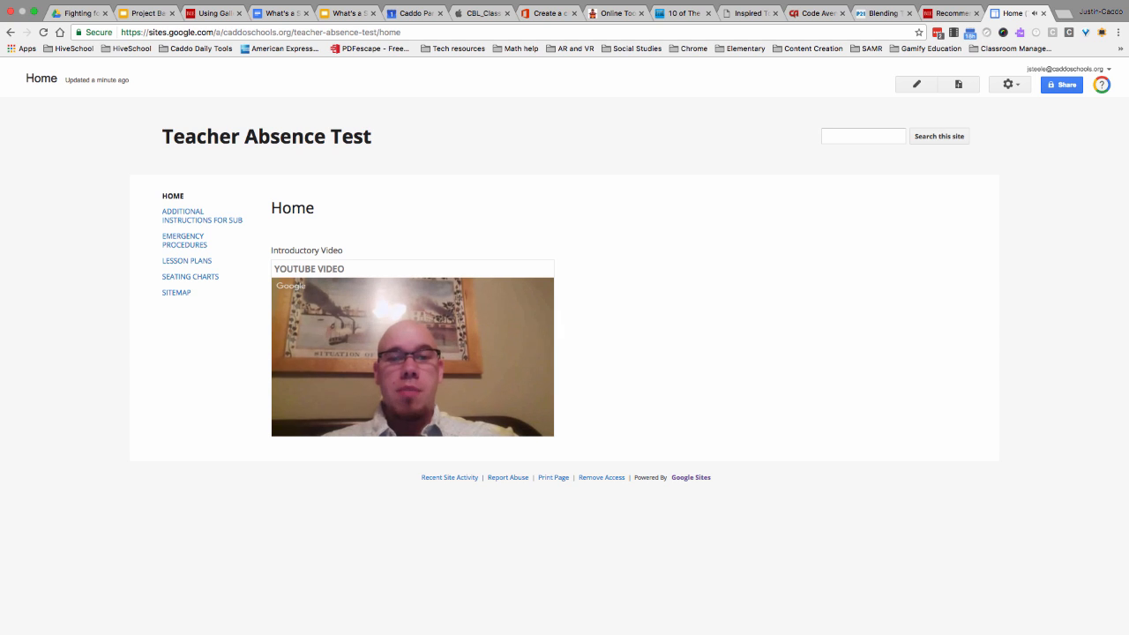
left_click(479, 367)
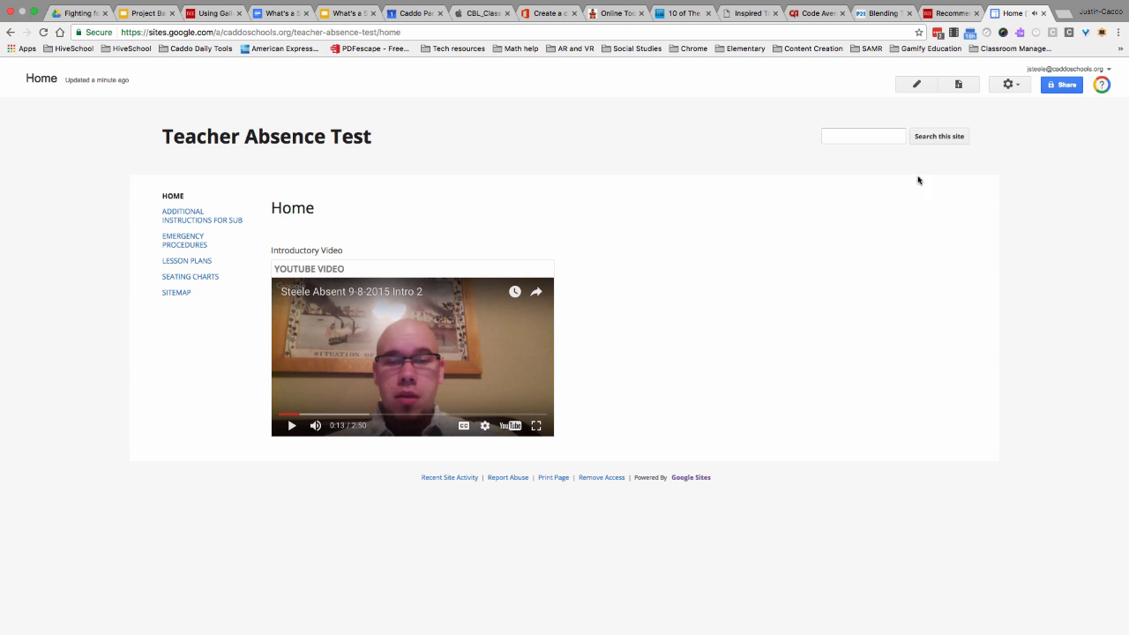
- Reopen the Home page for editing and add a horizontal line with the heading "First Five" below the video
left_click(917, 84)
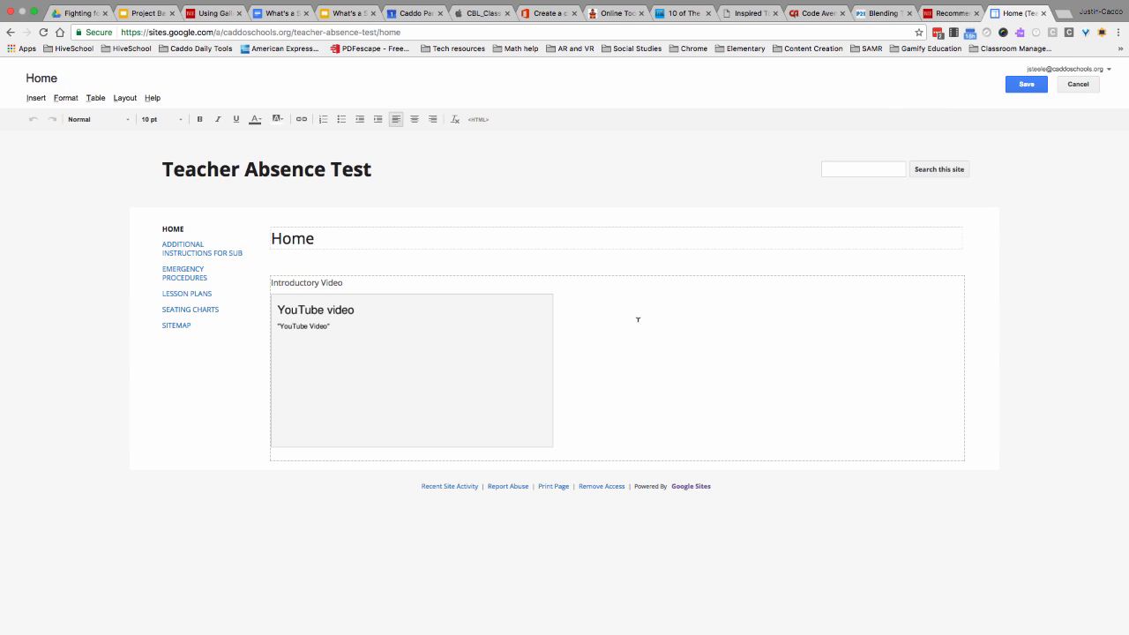
left_click(638, 319)
key("Return")
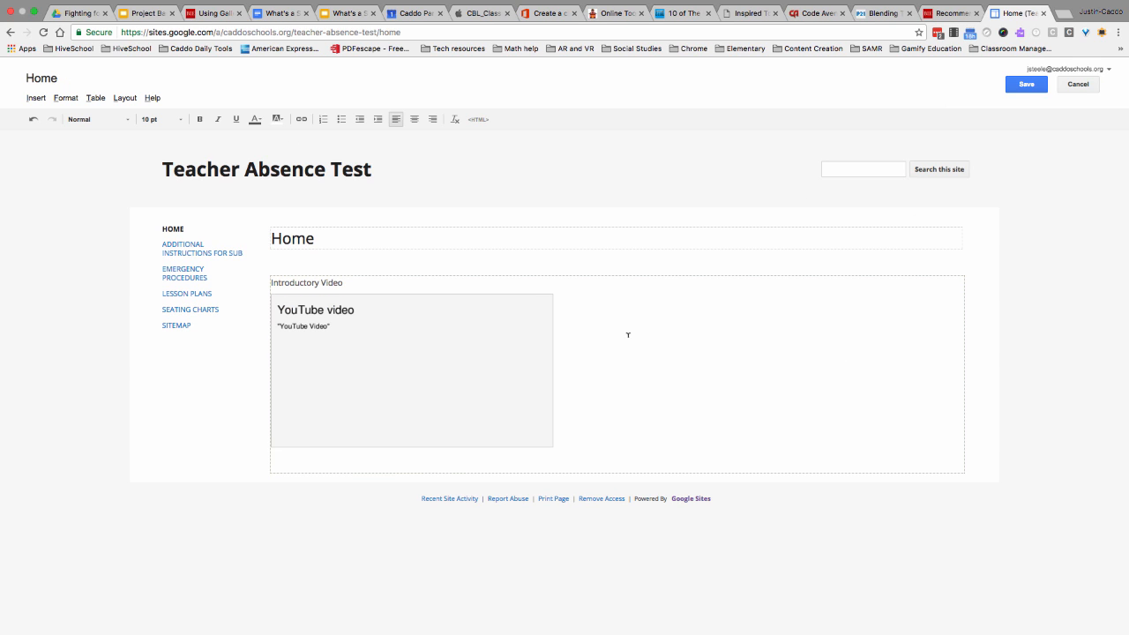
left_click(27, 98)
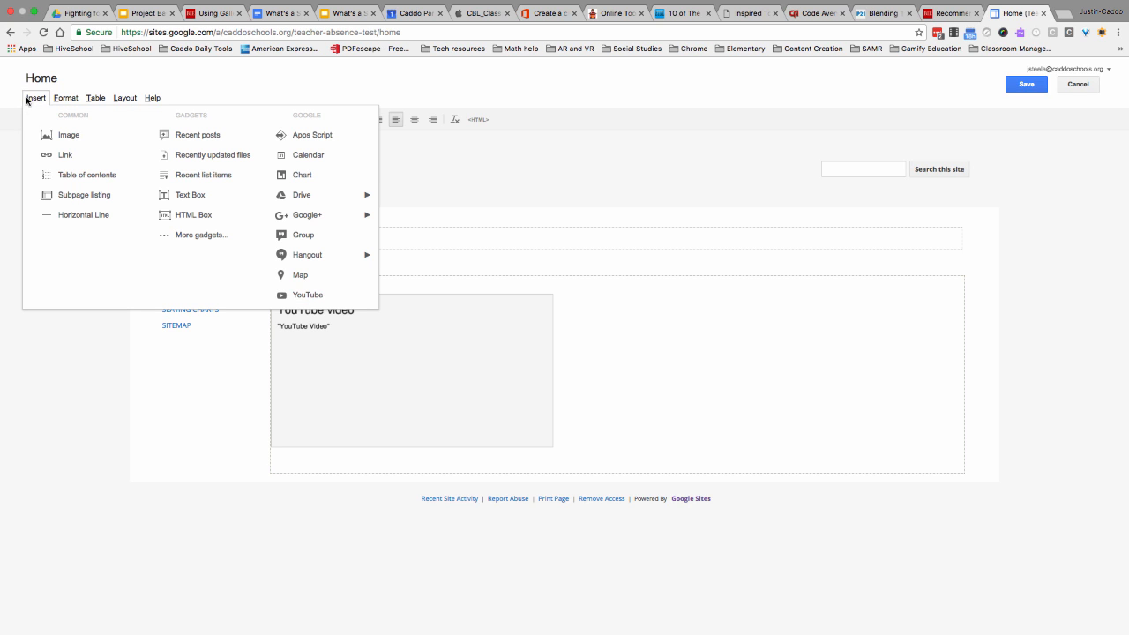
left_click(72, 215)
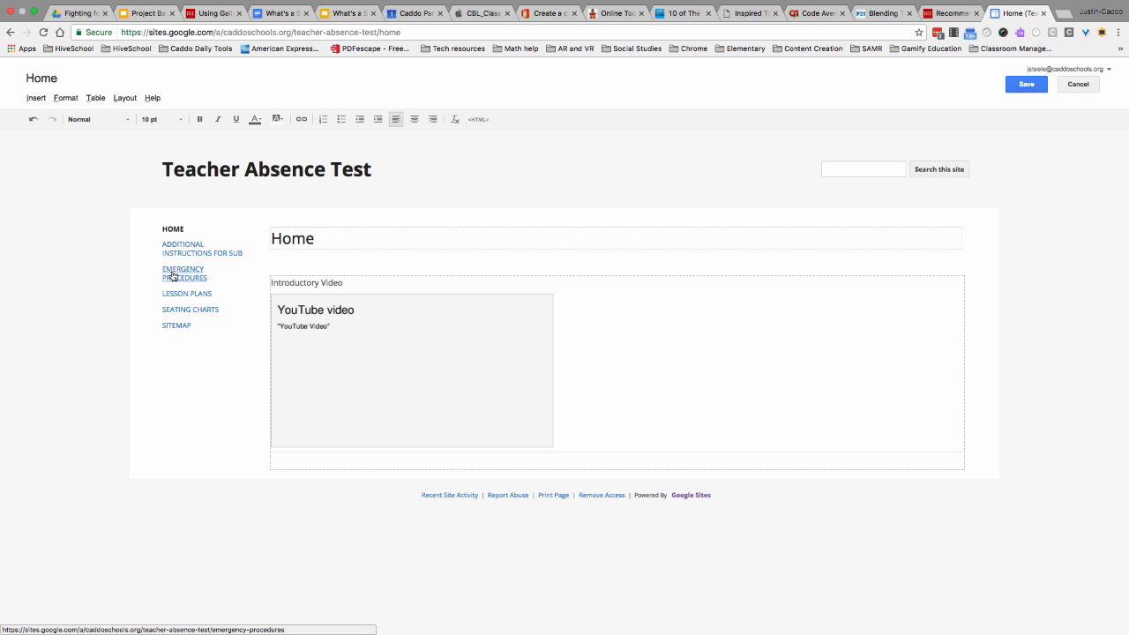
type("F")
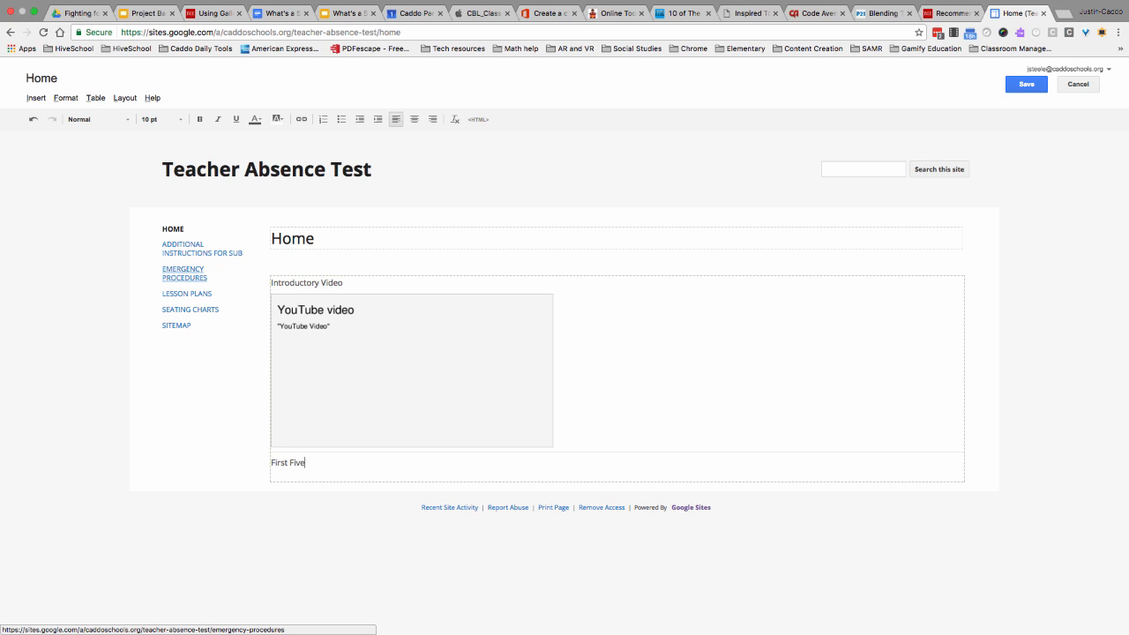
type("irst Five")
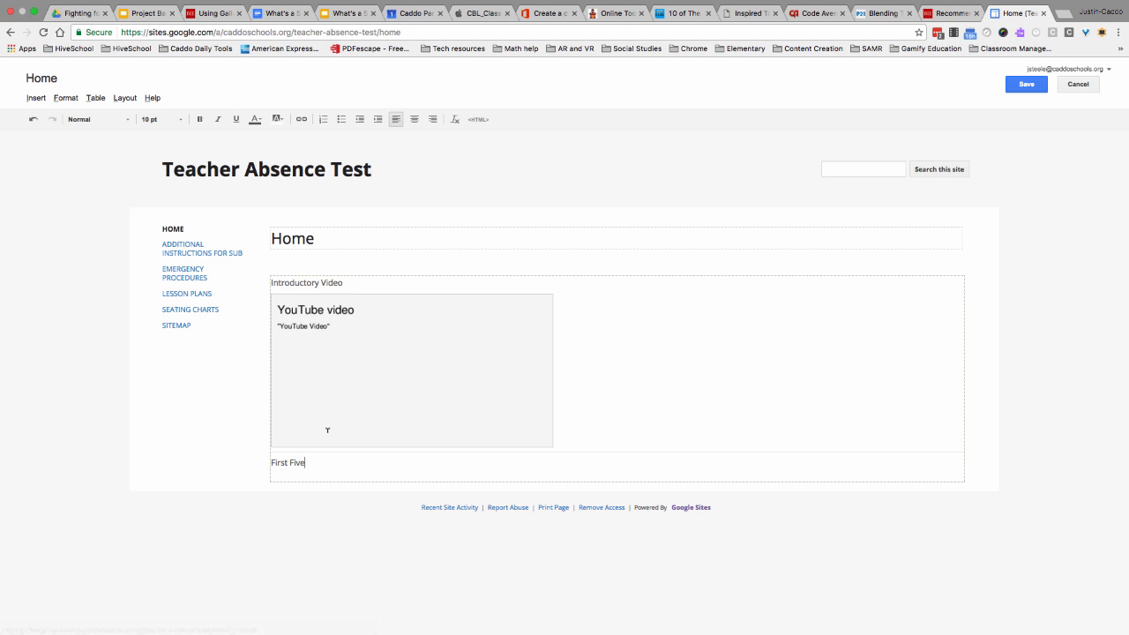
key("Return")
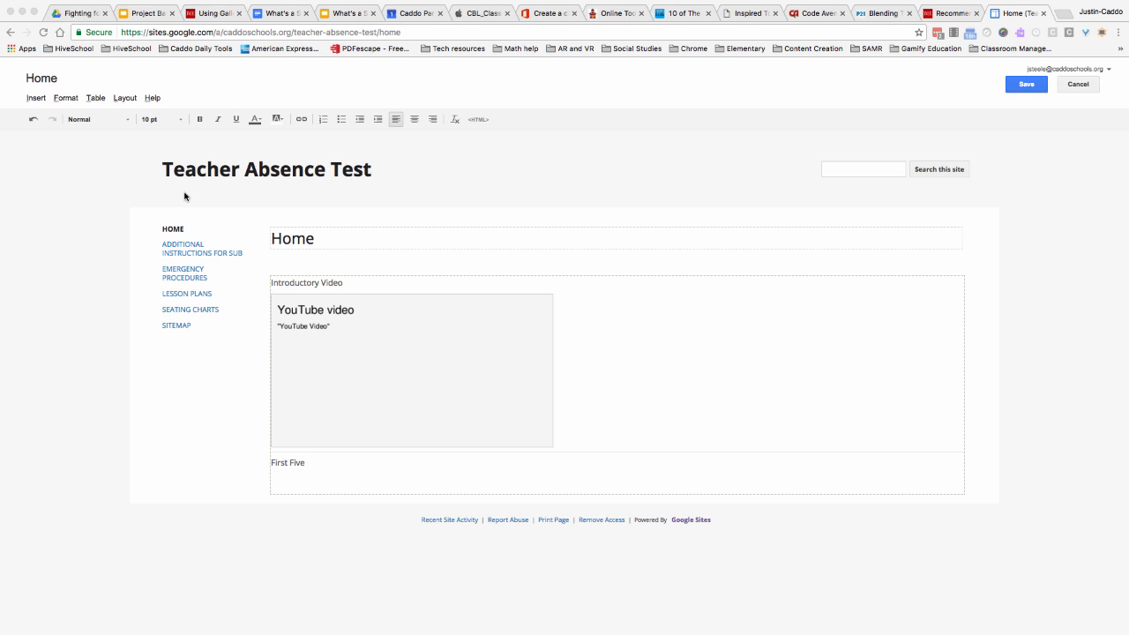
- Insert the Drive presentation "First Five 2-24 through 2-28" below the "First Five" heading and save the Home page
left_click(291, 469)
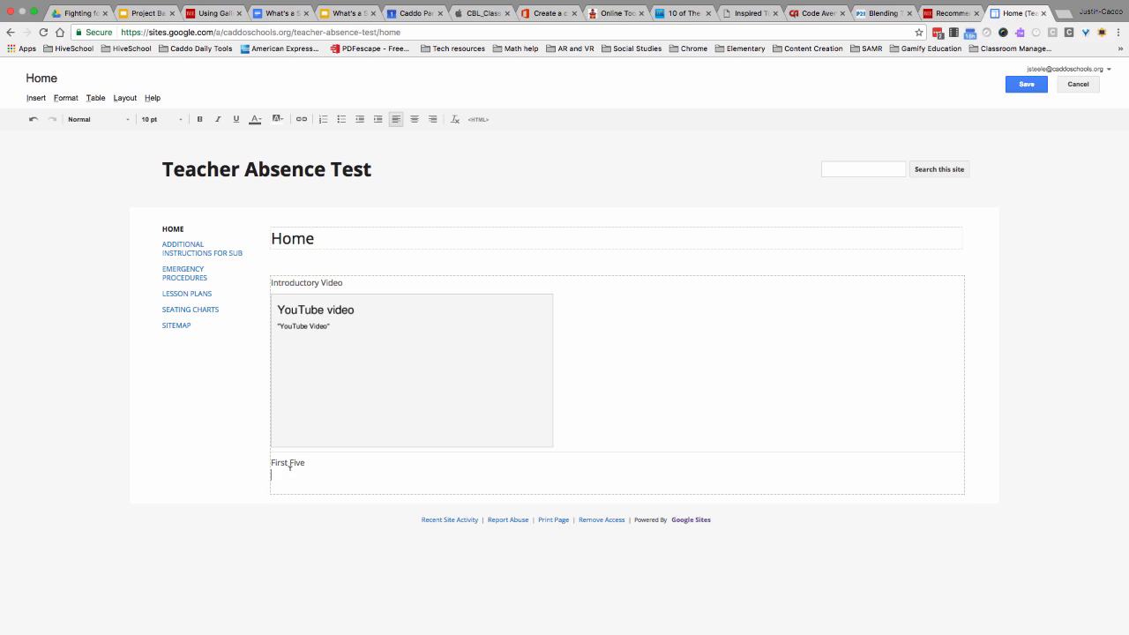
left_click(40, 98)
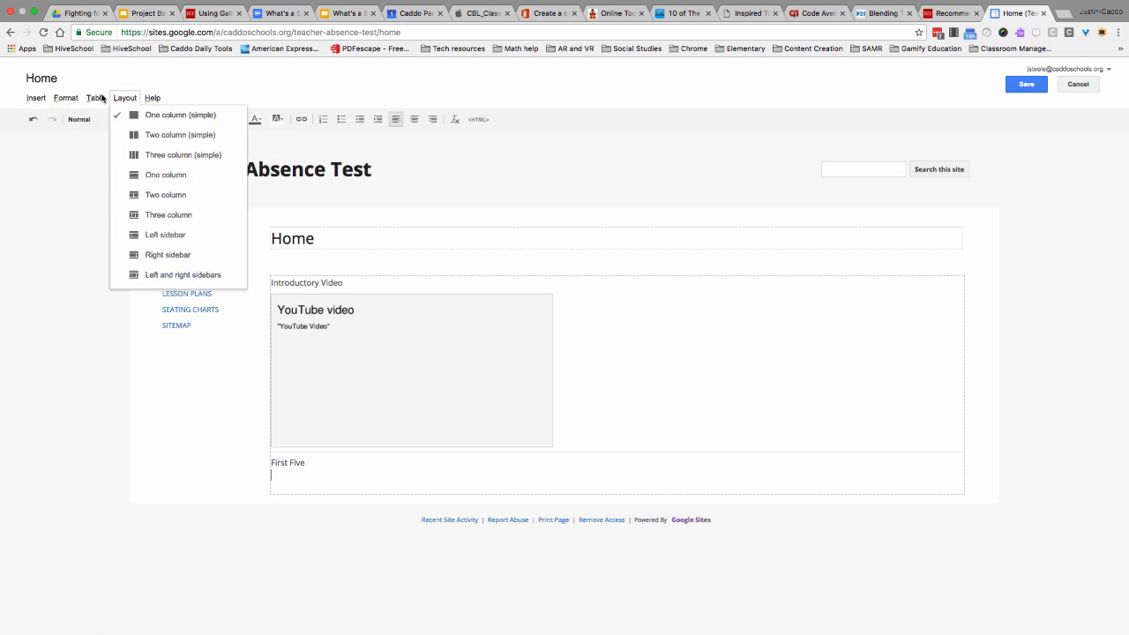
mouse_move(357, 203)
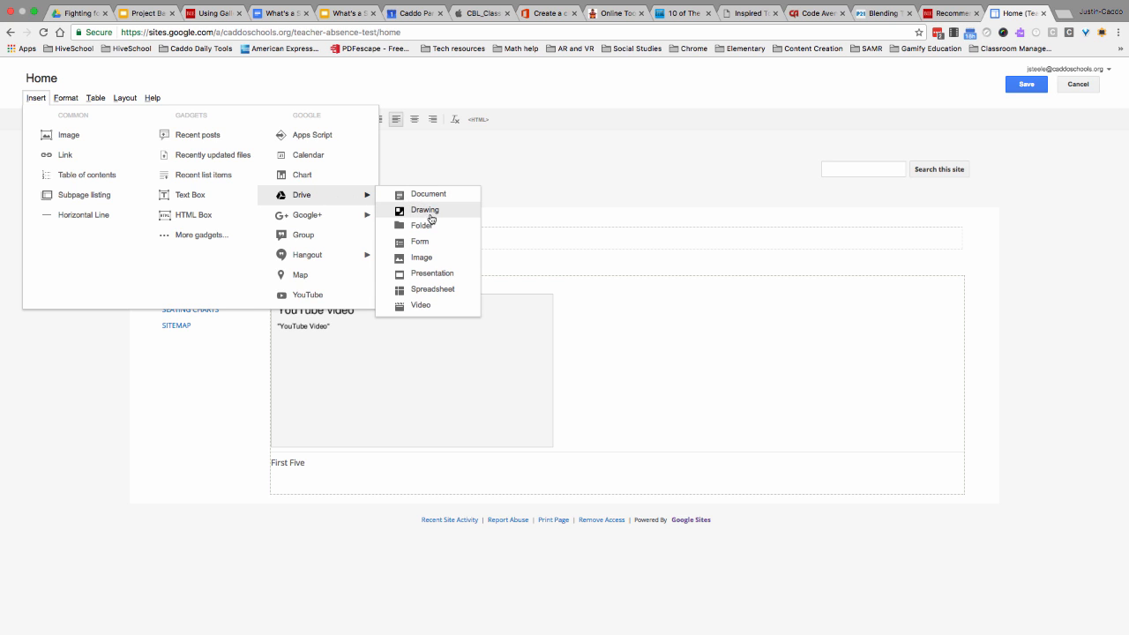
left_click(432, 272)
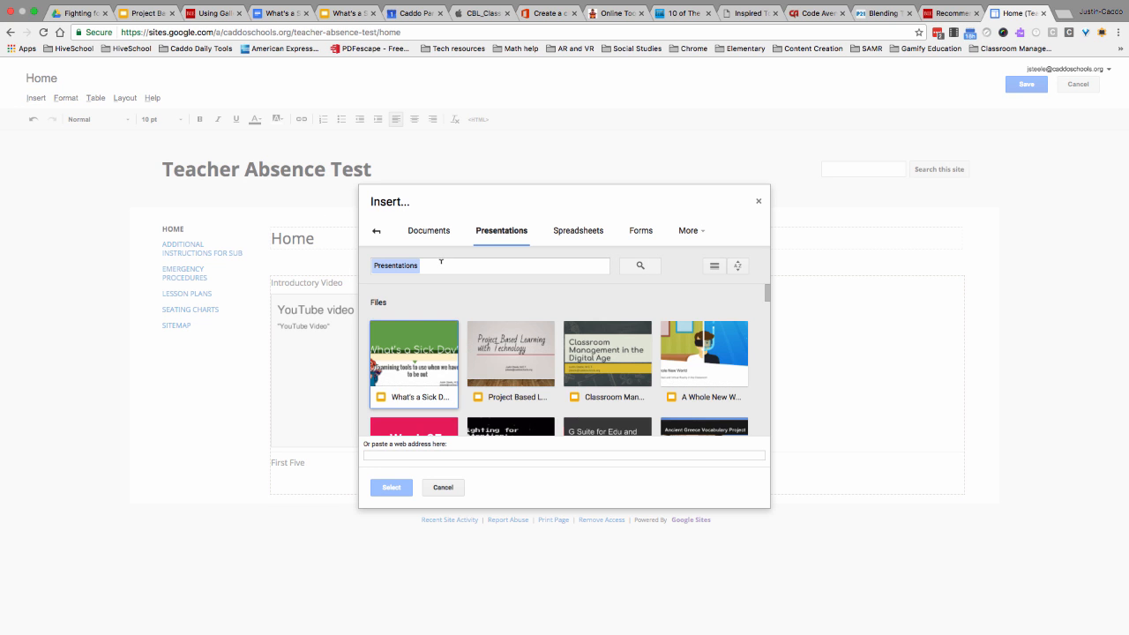
left_click(441, 265)
type("first five")
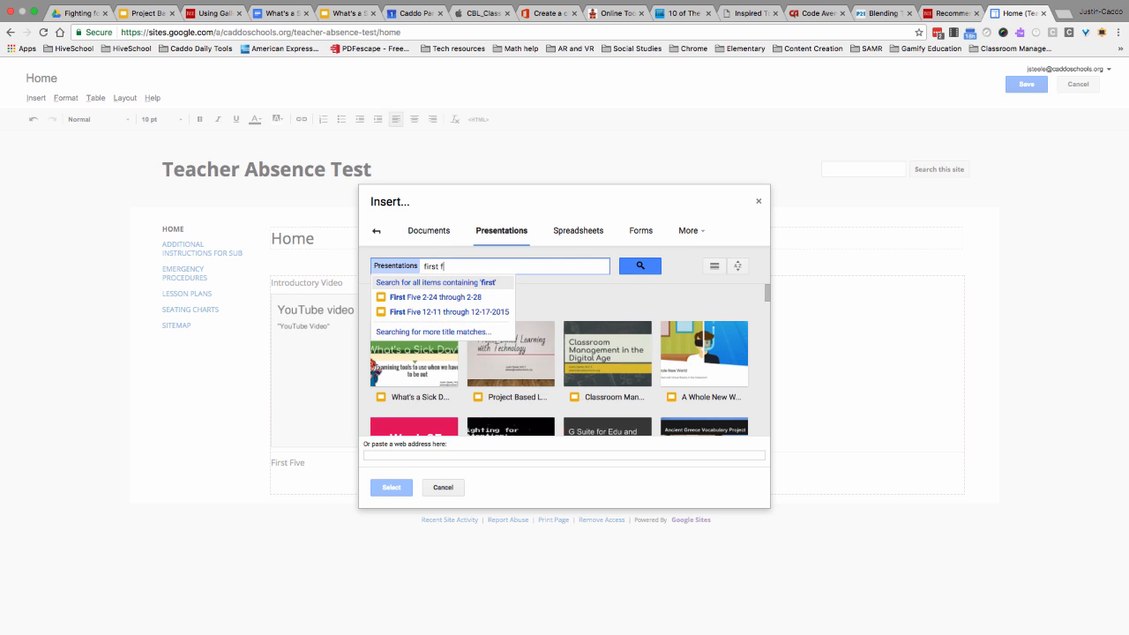
key("Return")
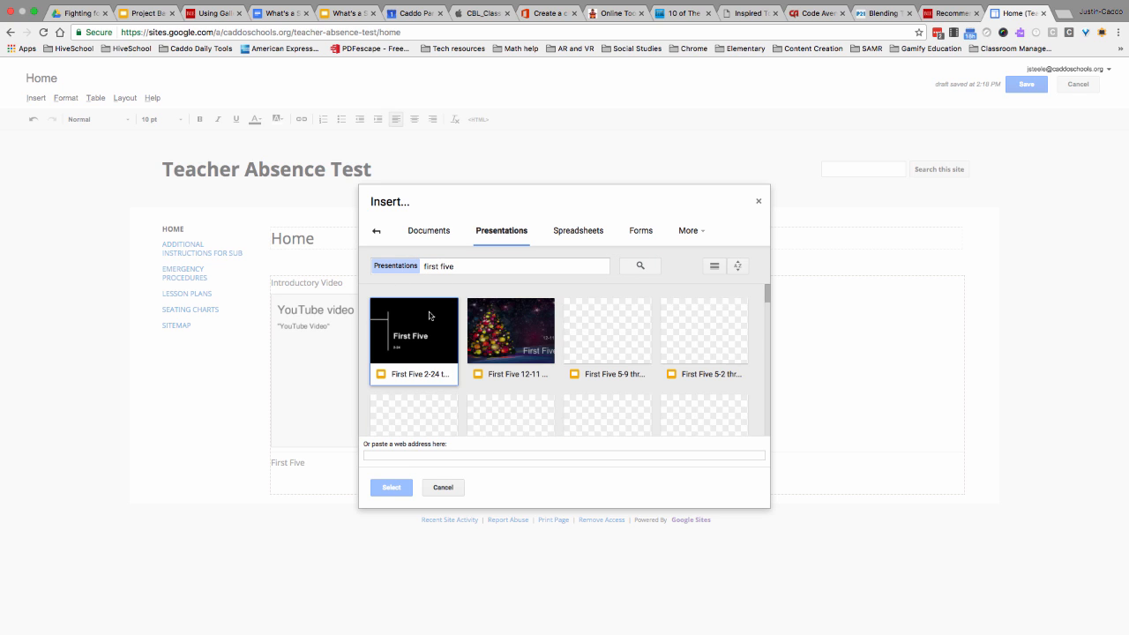
left_click(436, 321)
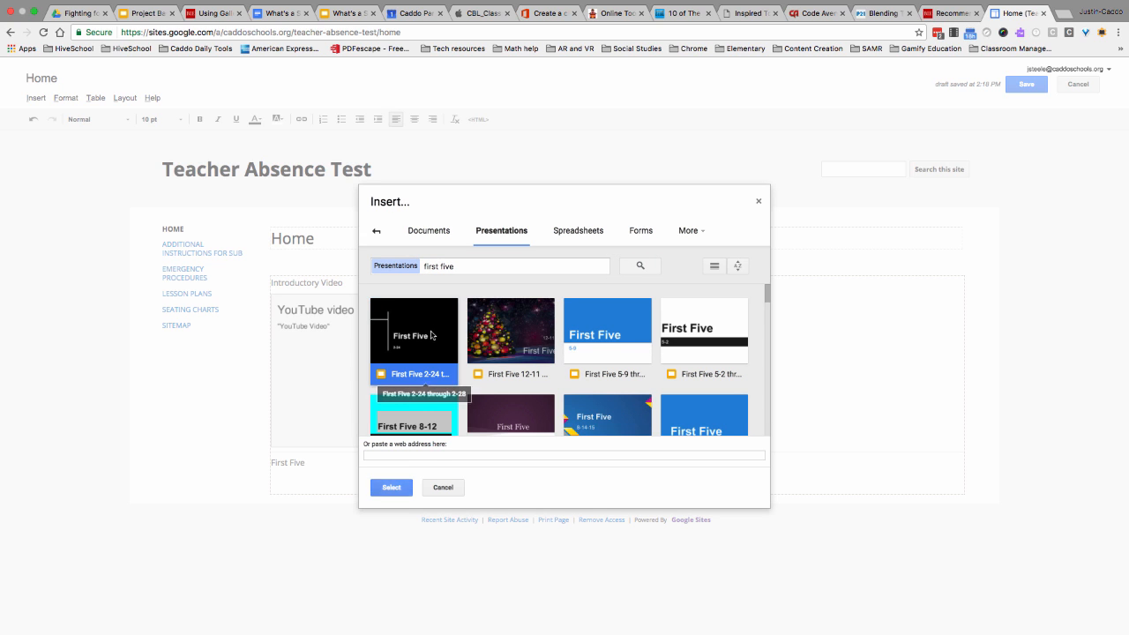
left_click(395, 489)
left_click(446, 431)
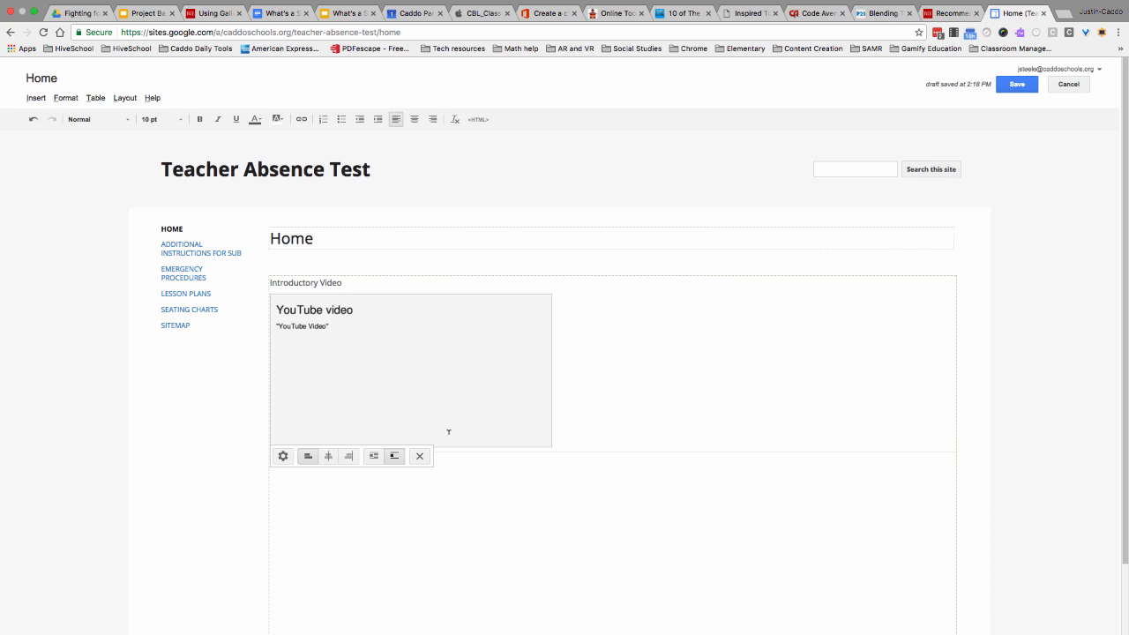
scroll(343, 505, "down", 1)
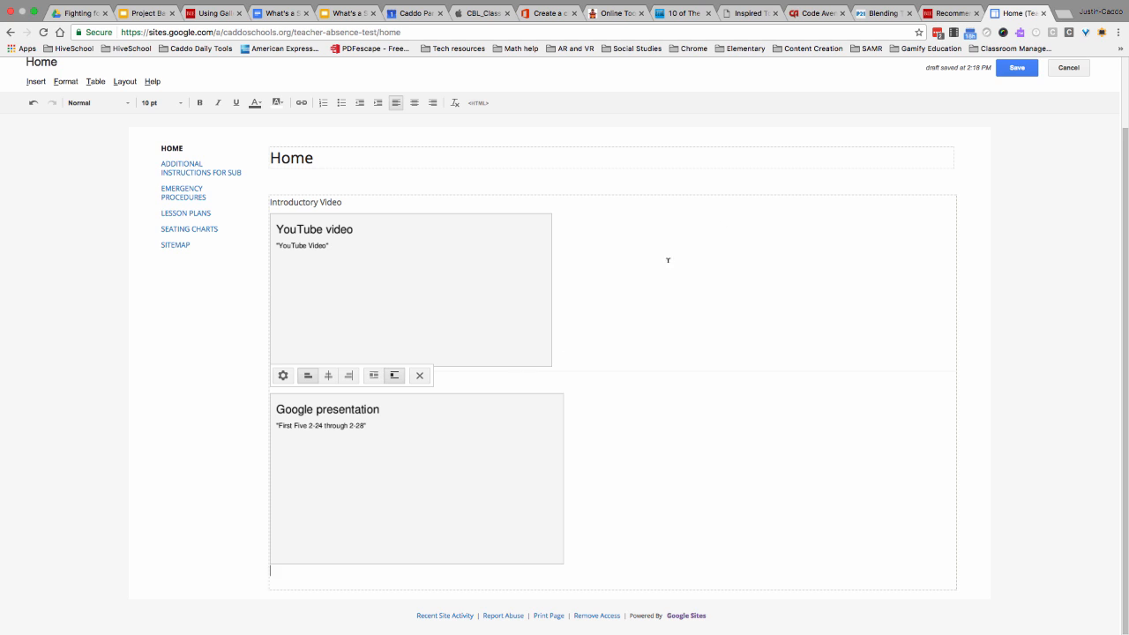
left_click(1015, 80)
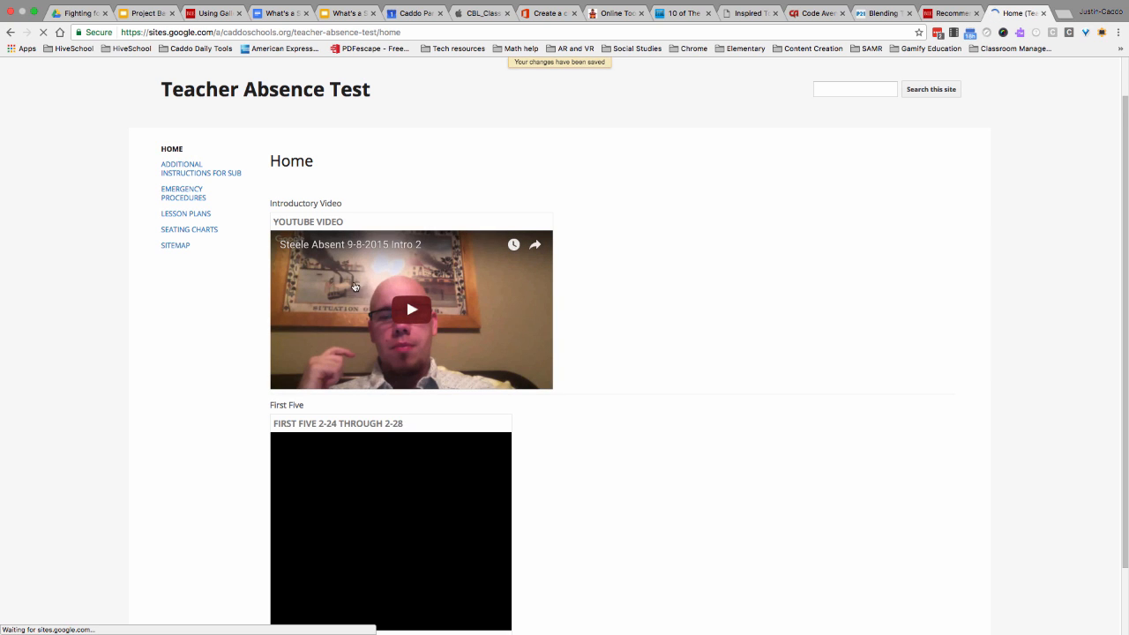
- Page through the embedded First Five presentation on the Home page to slide 10
scroll(372, 443, "down", 2)
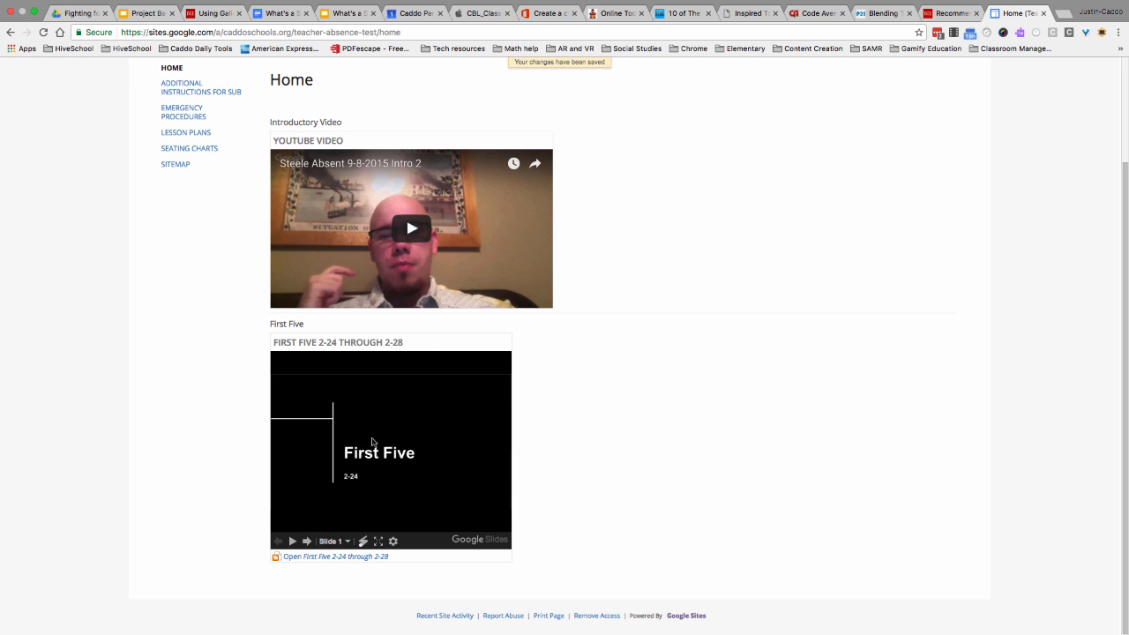
left_click(308, 542)
left_click(308, 541)
left_click(308, 542)
left_click(308, 542)
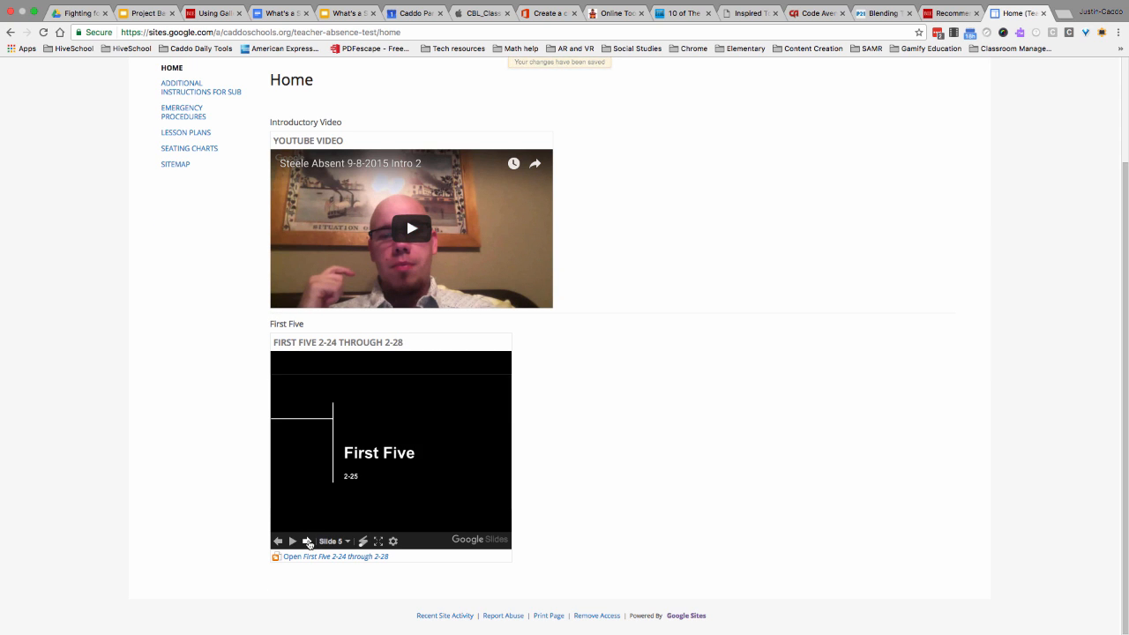
left_click(308, 542)
left_click(308, 542)
left_click(308, 542)
left_click(307, 541)
left_click(308, 542)
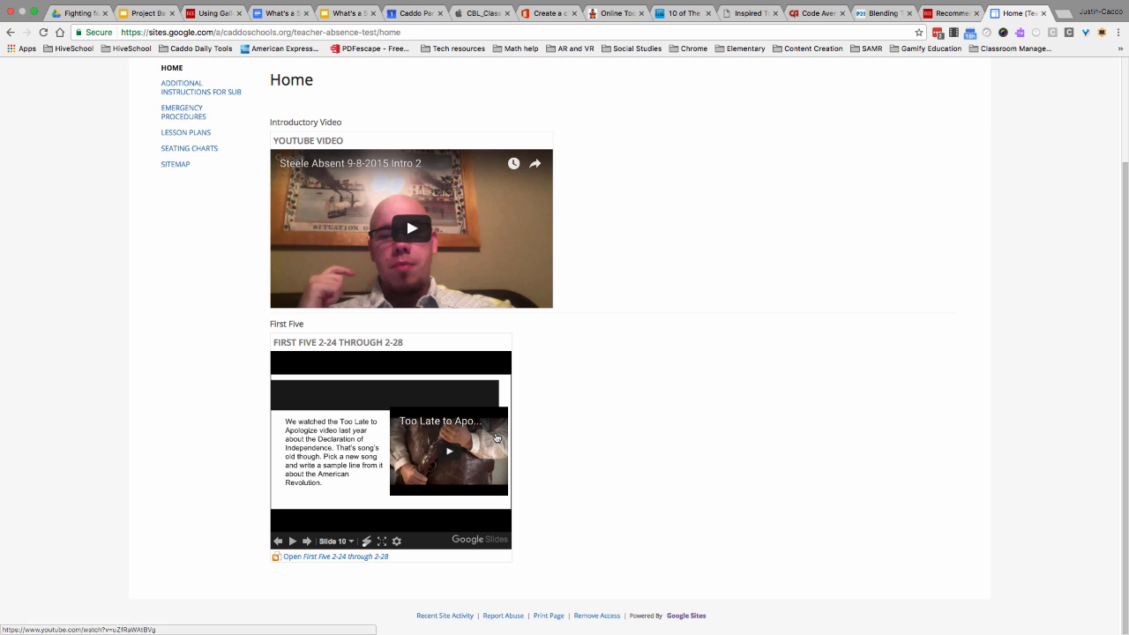
- Reopen the Home page for editing and add a horizontal line with the heading "Intro to Activity" below the First Five presentation
scroll(911, 228, "up", 3)
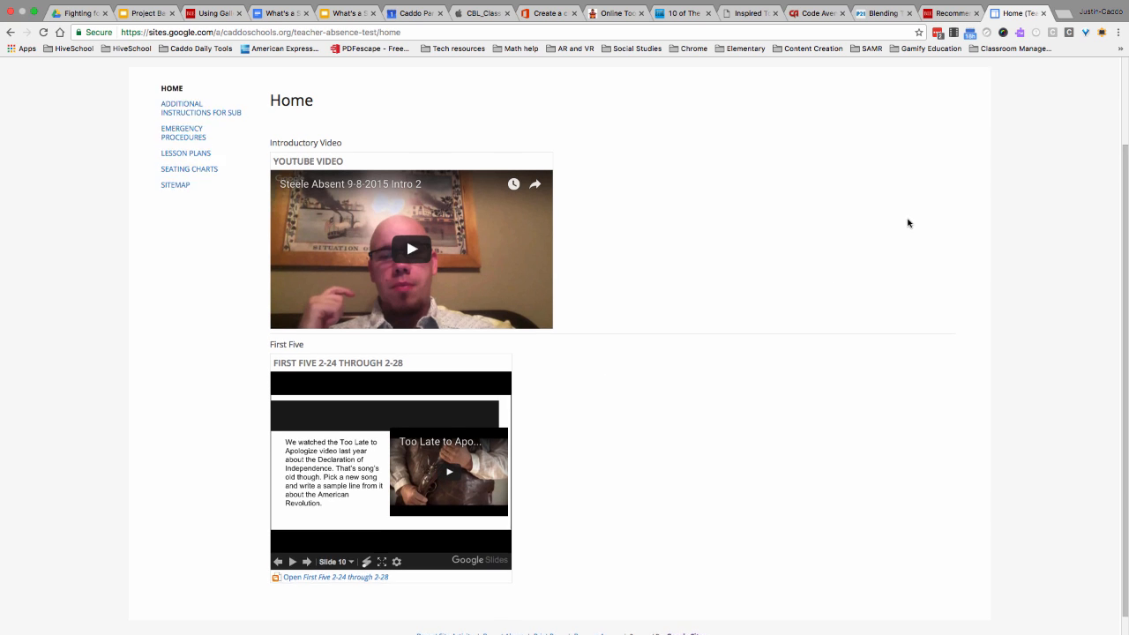
left_click(906, 84)
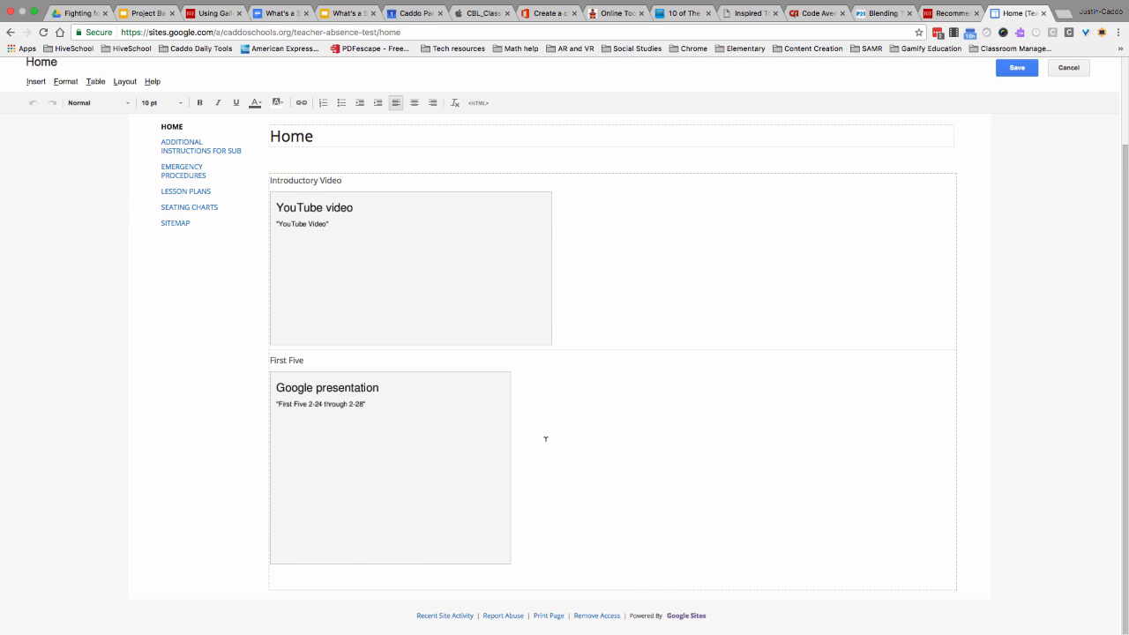
left_click(526, 552)
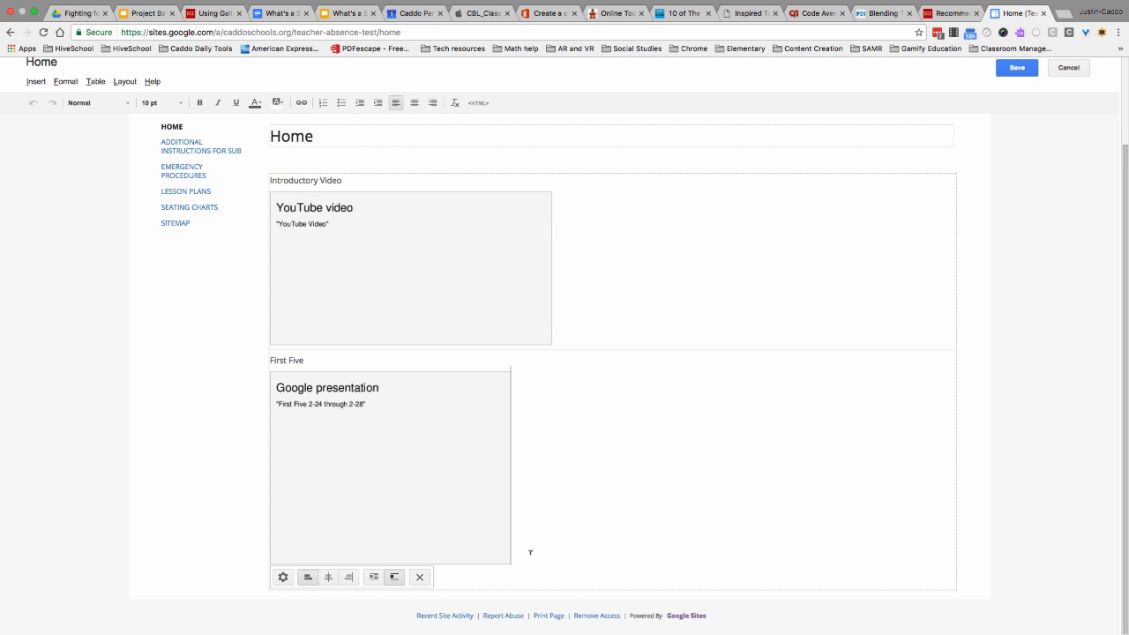
left_click(37, 81)
left_click(79, 196)
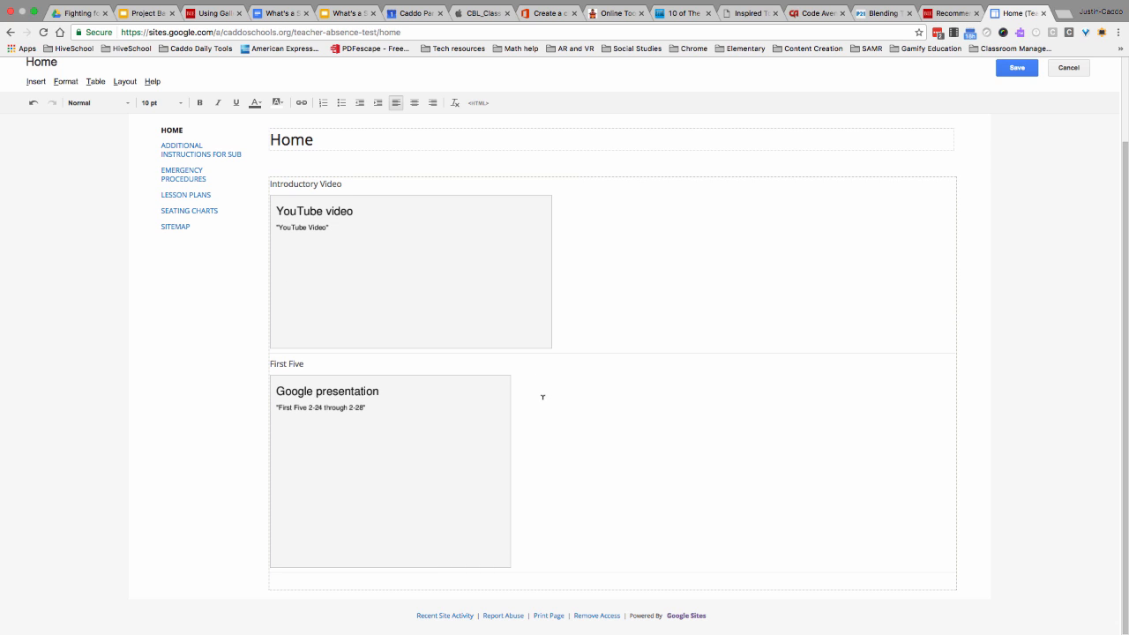
type("Intro to Activity")
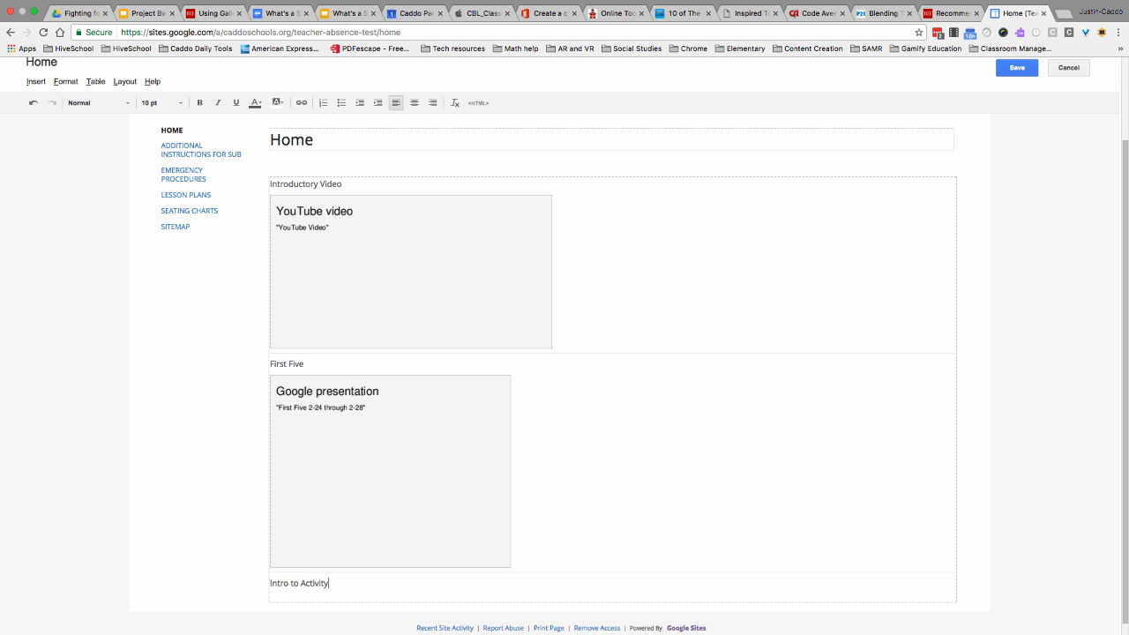
key("Return")
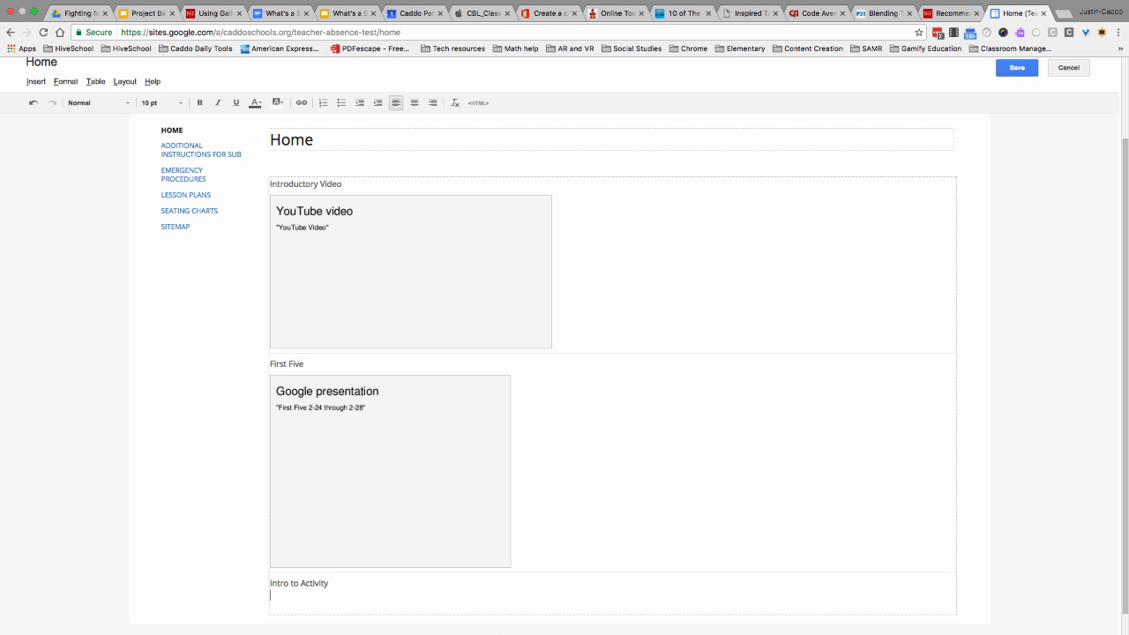
- Switch to the YouTube window and open the created absence playlist dated 9-8-2015 from the teacher's own channel
left_click_drag(2, 319, 844, 315)
left_click(780, 306)
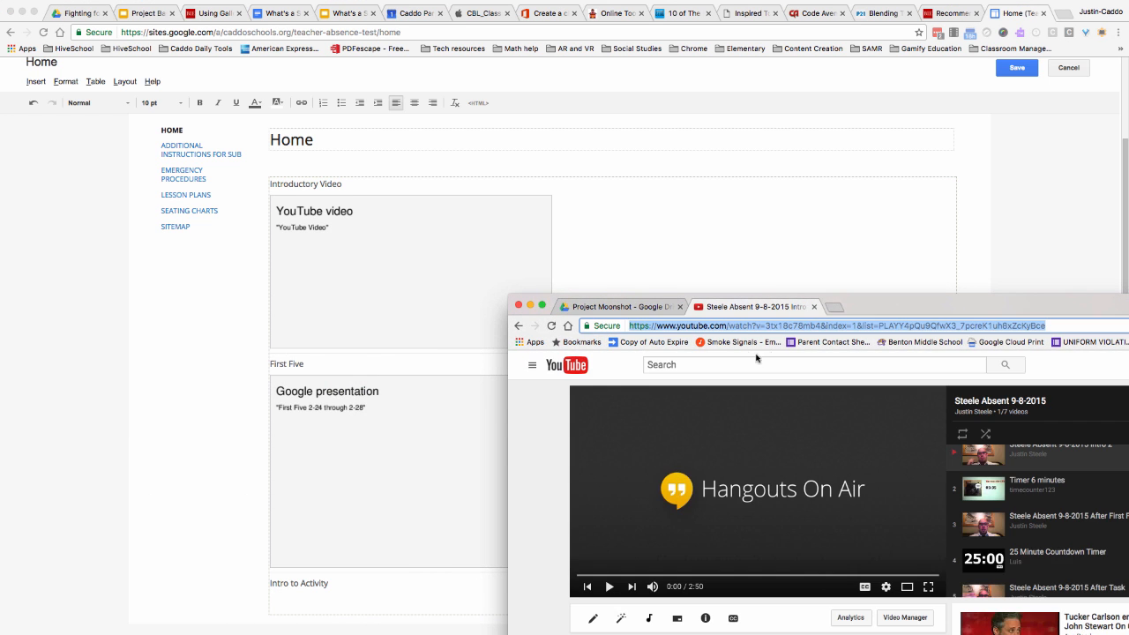
left_click(532, 364)
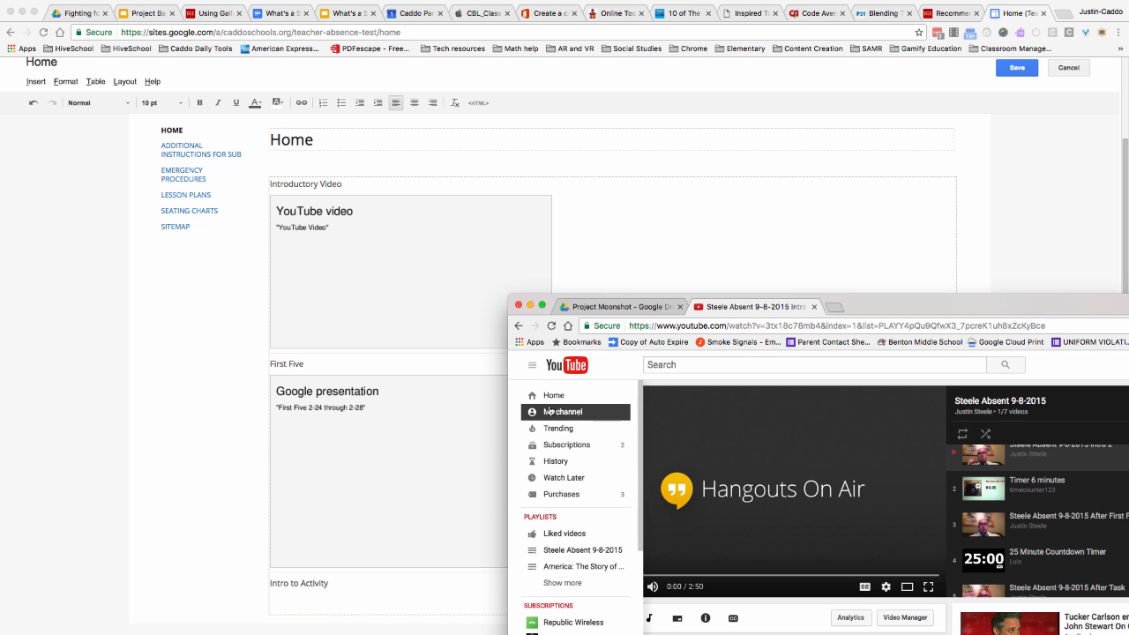
left_click(549, 411)
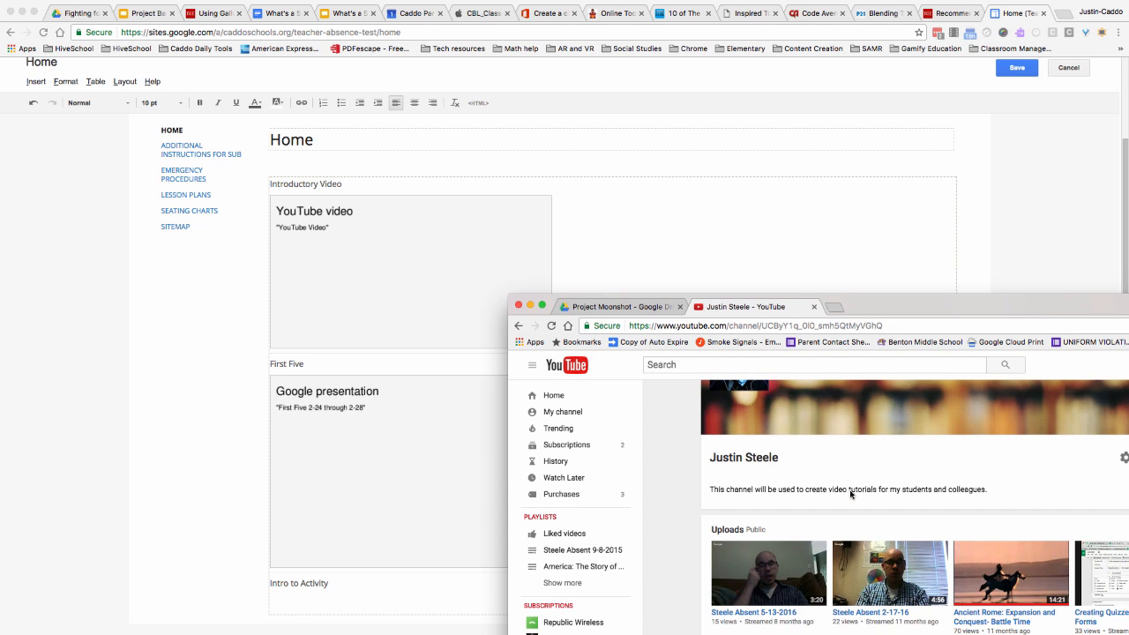
scroll(850, 494, "down", 2)
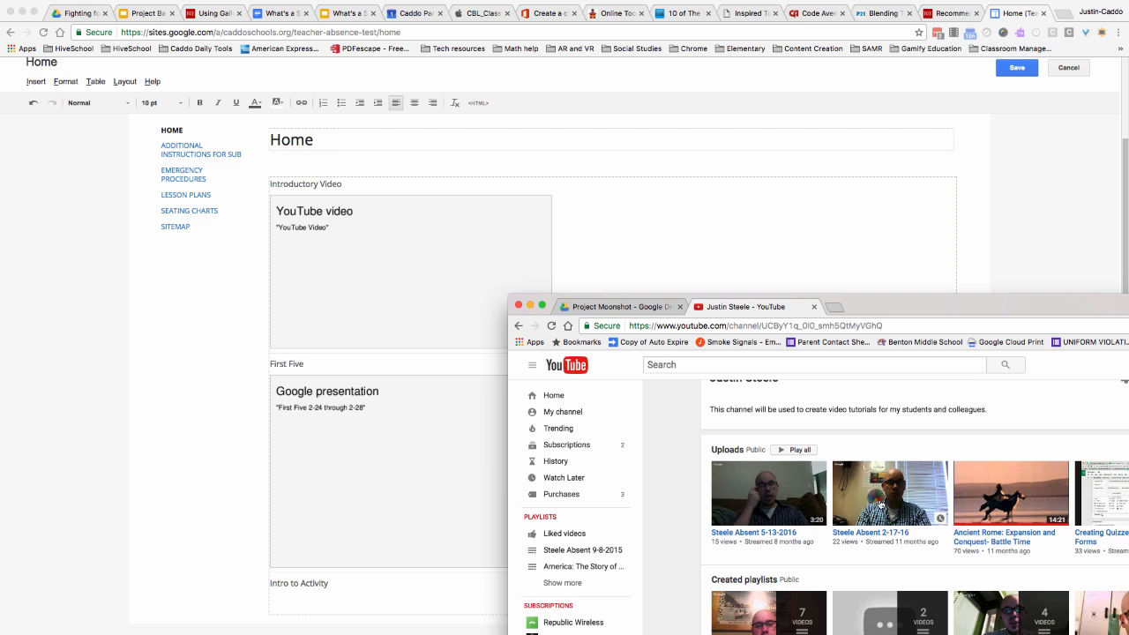
scroll(890, 514, "down", 2)
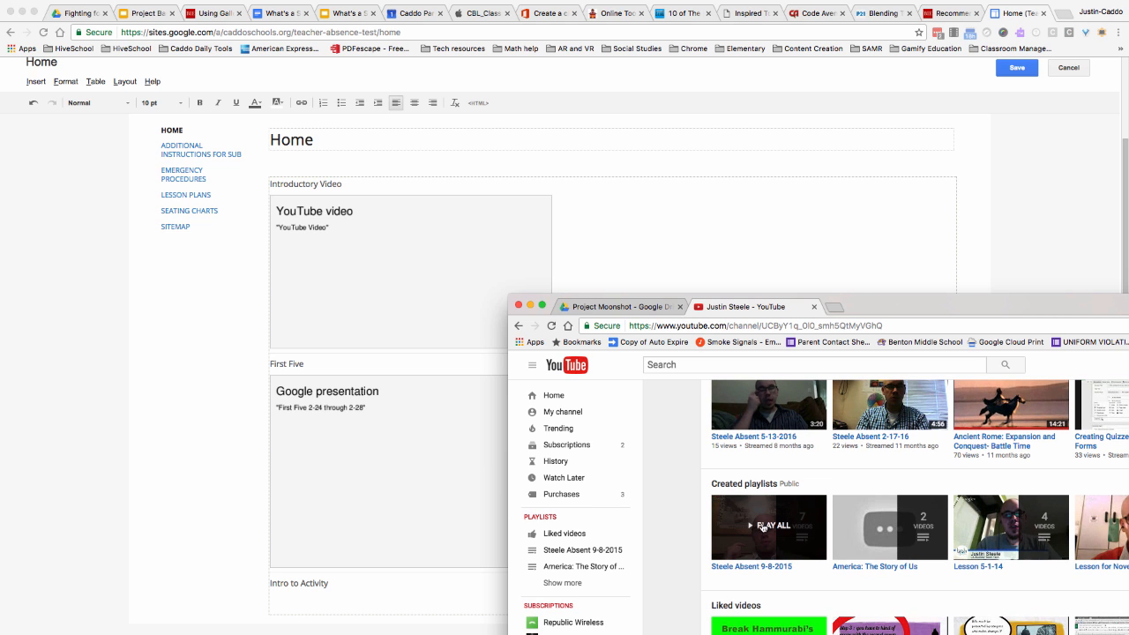
left_click(799, 561)
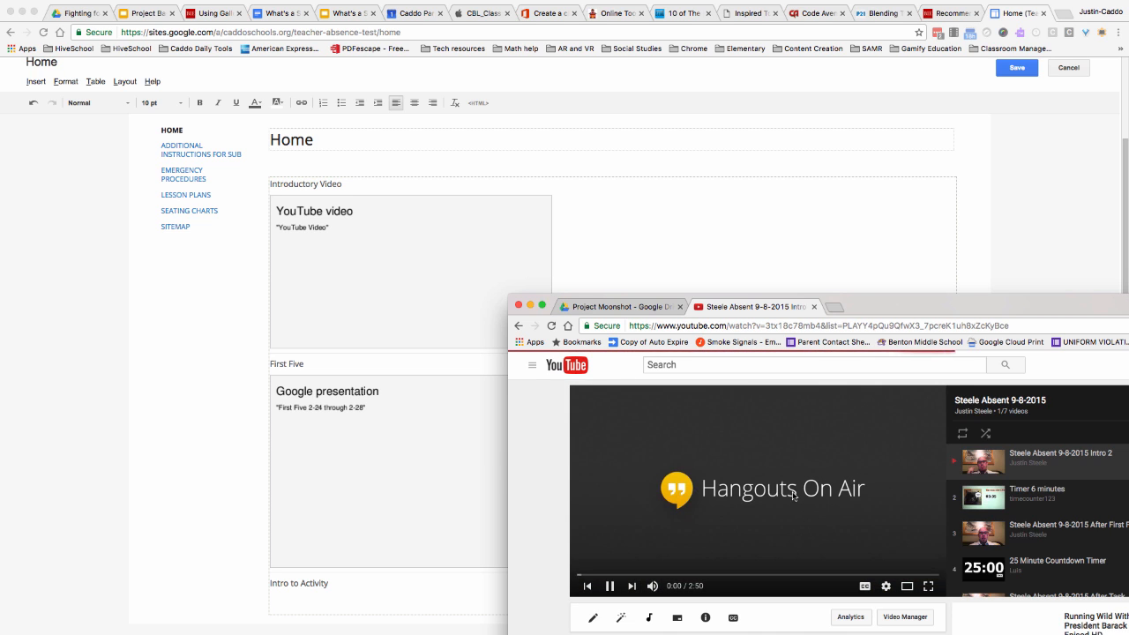
- Open the playlist's "After First Five" video, pause it, copy its web address and move the YouTube window out of the way
left_click(1054, 530)
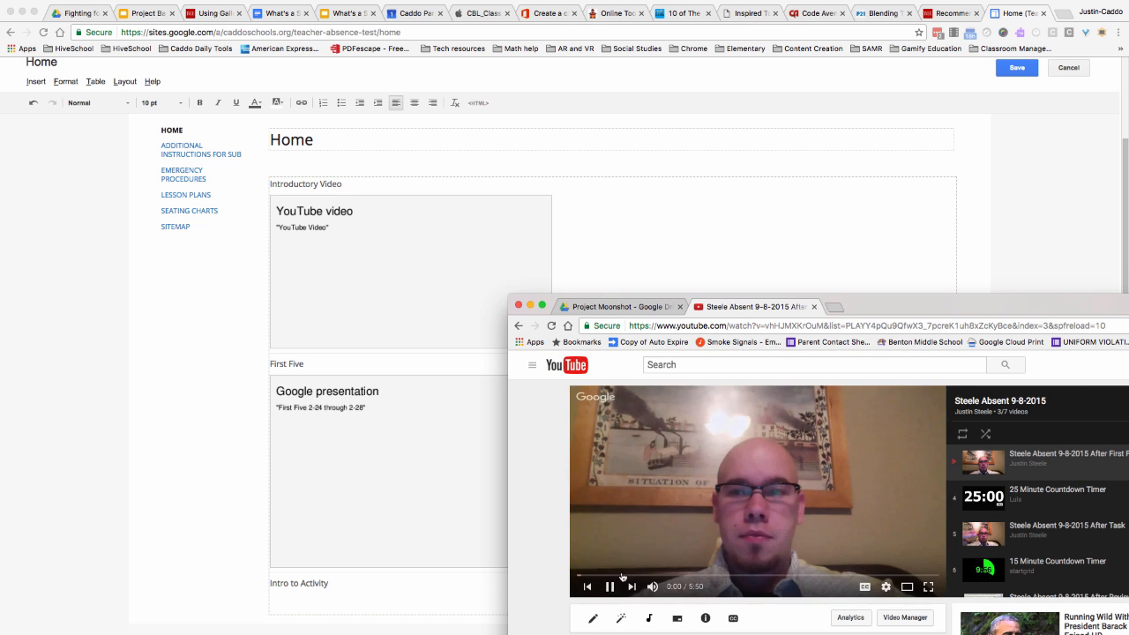
left_click(610, 589)
left_click(710, 325)
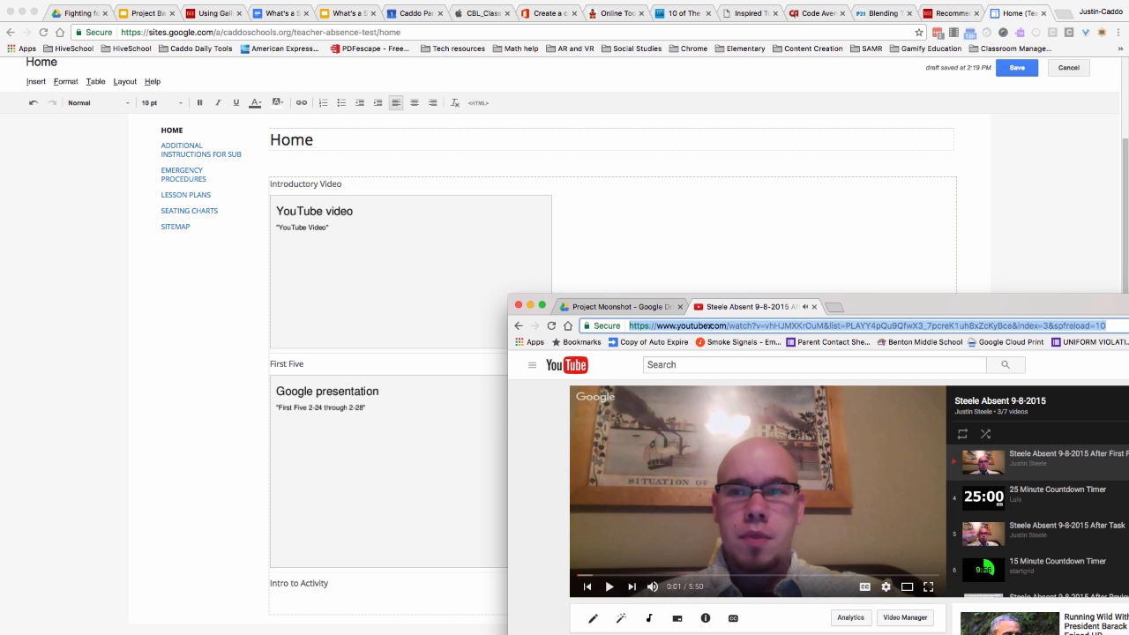
double_click(891, 305)
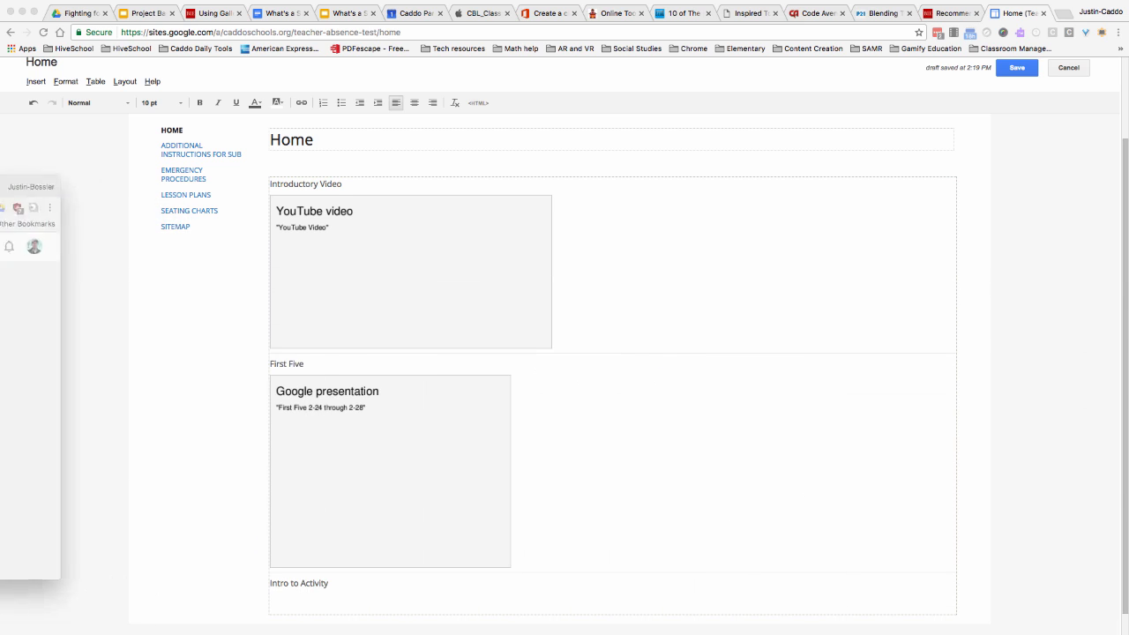
- Insert the copied YouTube video below the "Intro to Activity" heading and add a horizontal line beneath it
left_click(296, 598)
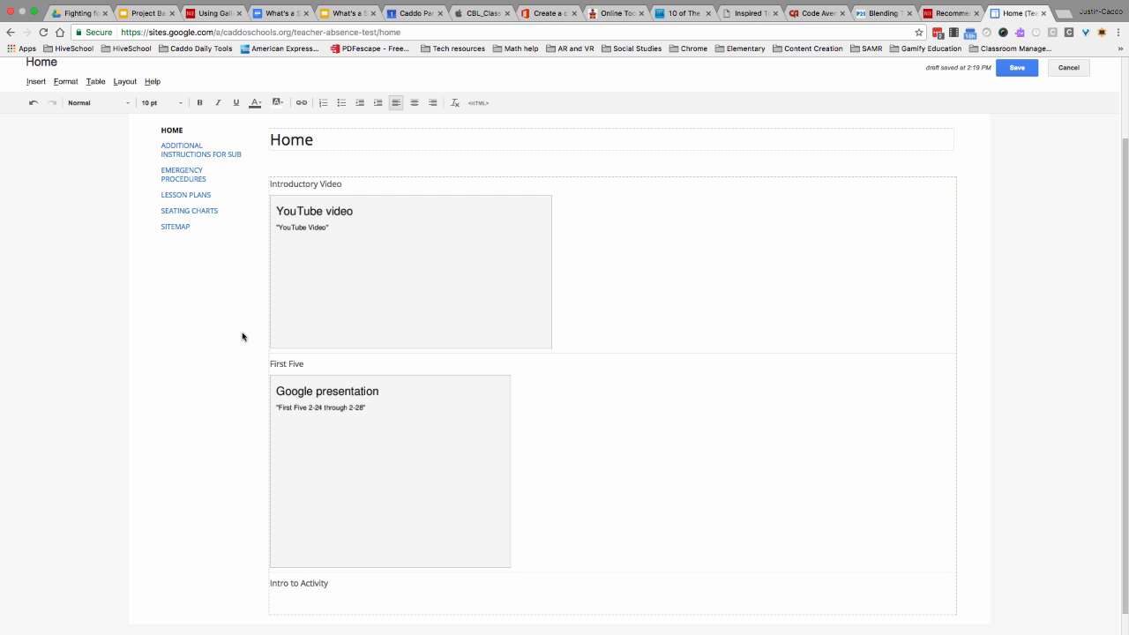
left_click(35, 81)
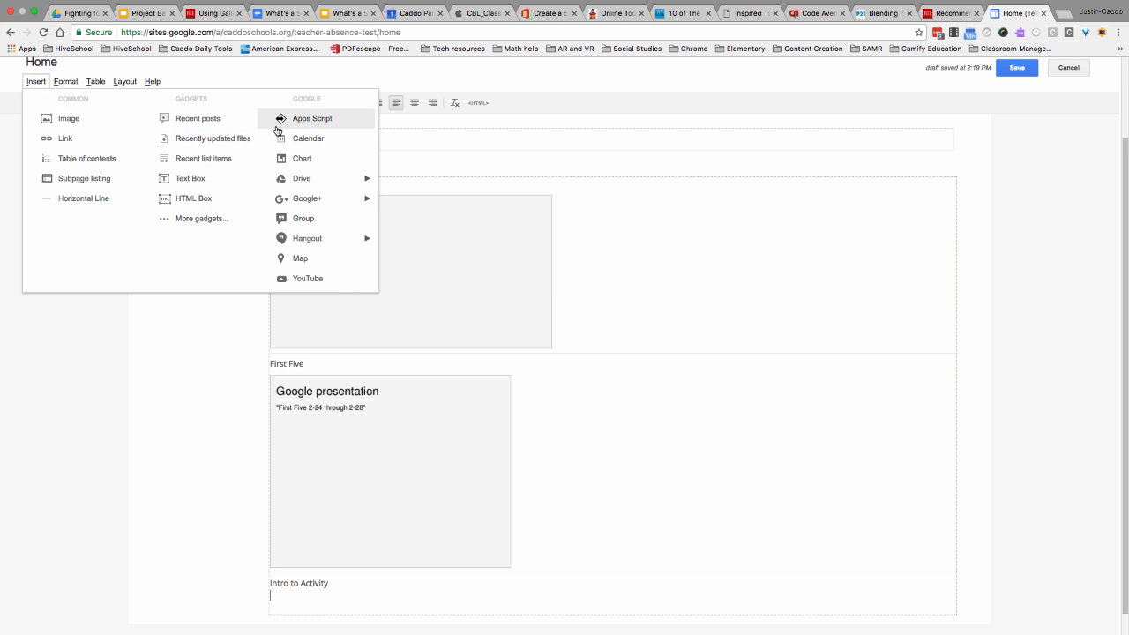
left_click(308, 278)
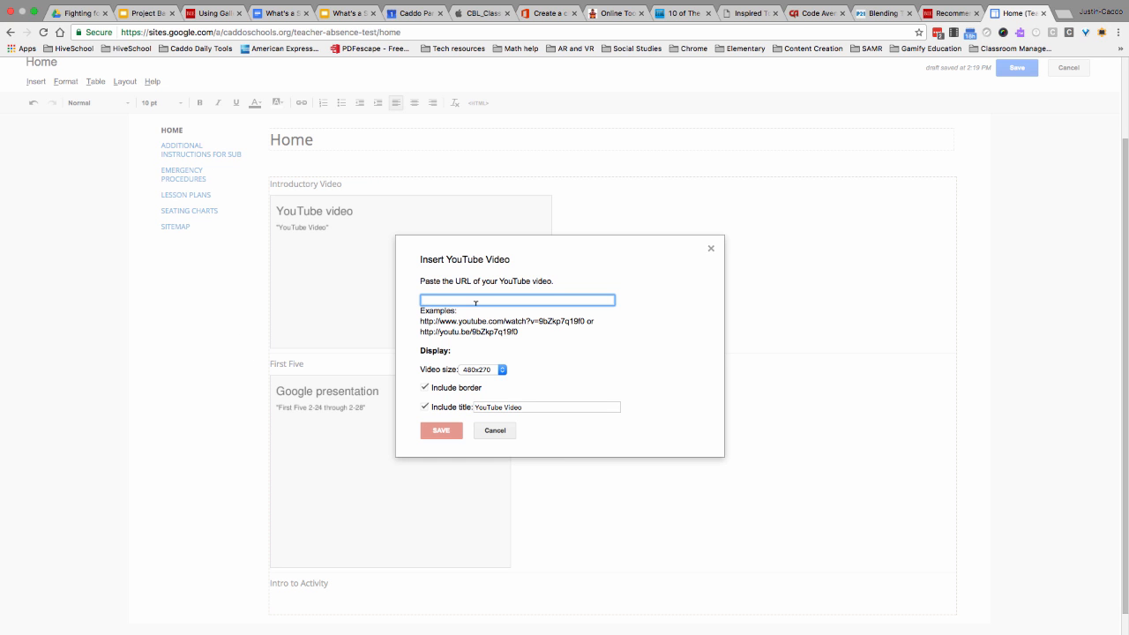
key("super+v")
left_click(458, 428)
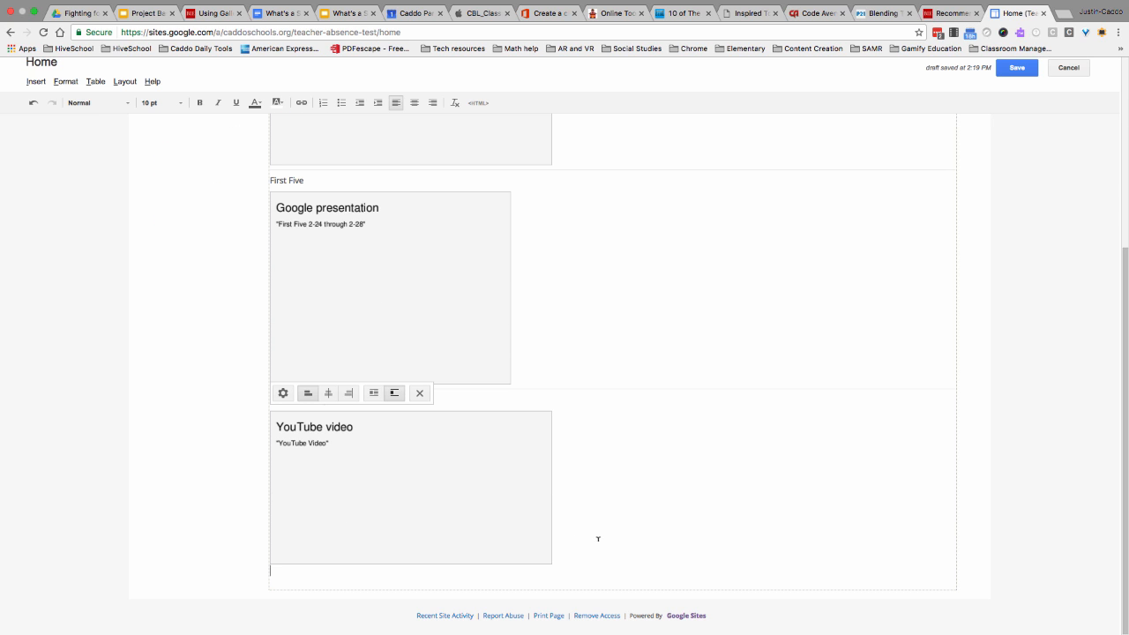
left_click(42, 85)
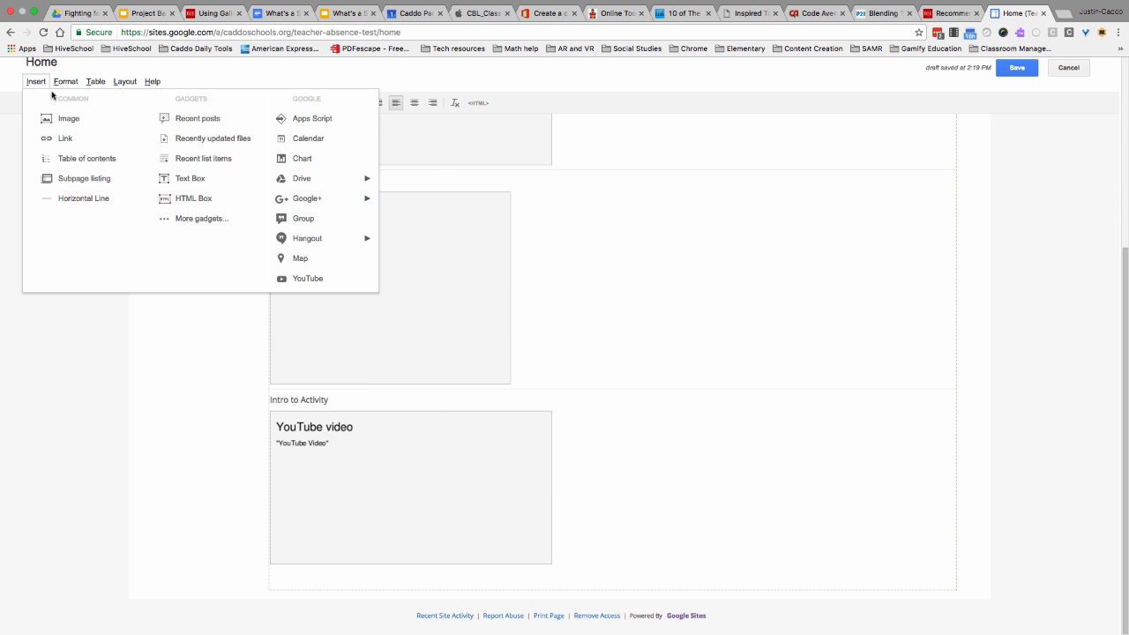
left_click(86, 198)
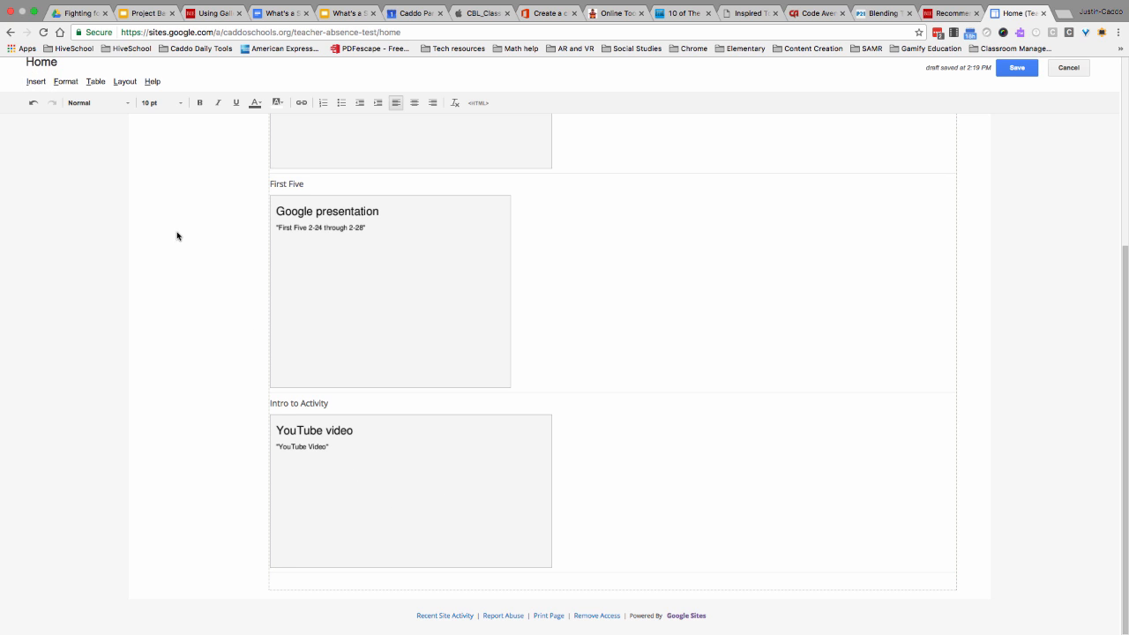
- Insert the Drive document "Classroom Management digital age- Handout - Practice Classroom Student" below the last horizontal line and start a new line beneath it
left_click(35, 82)
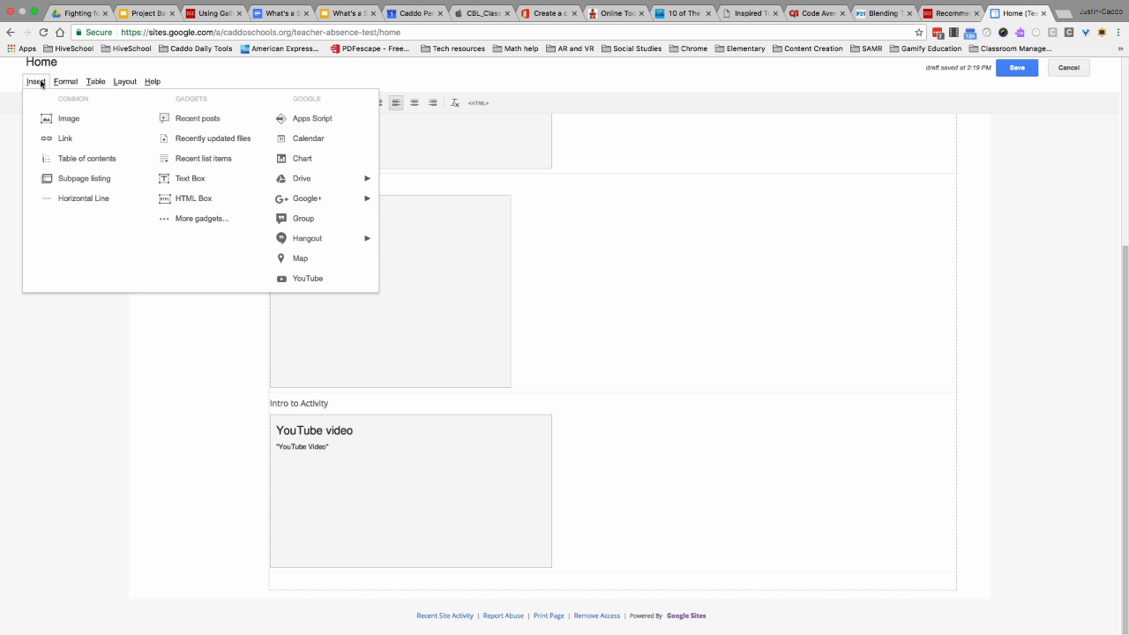
mouse_move(344, 178)
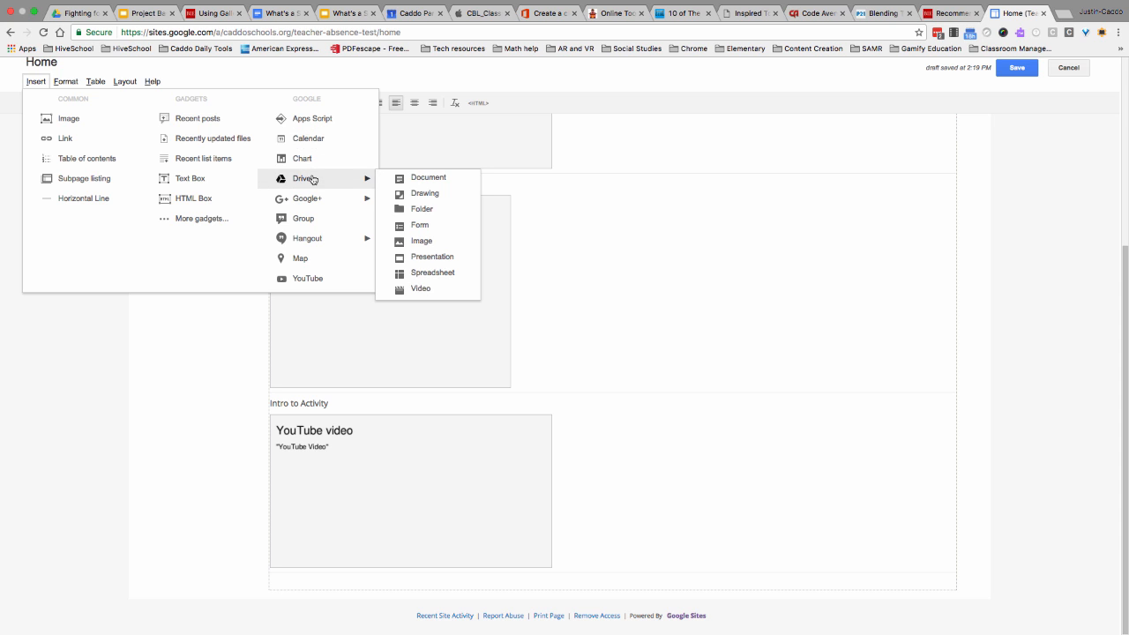
left_click(411, 182)
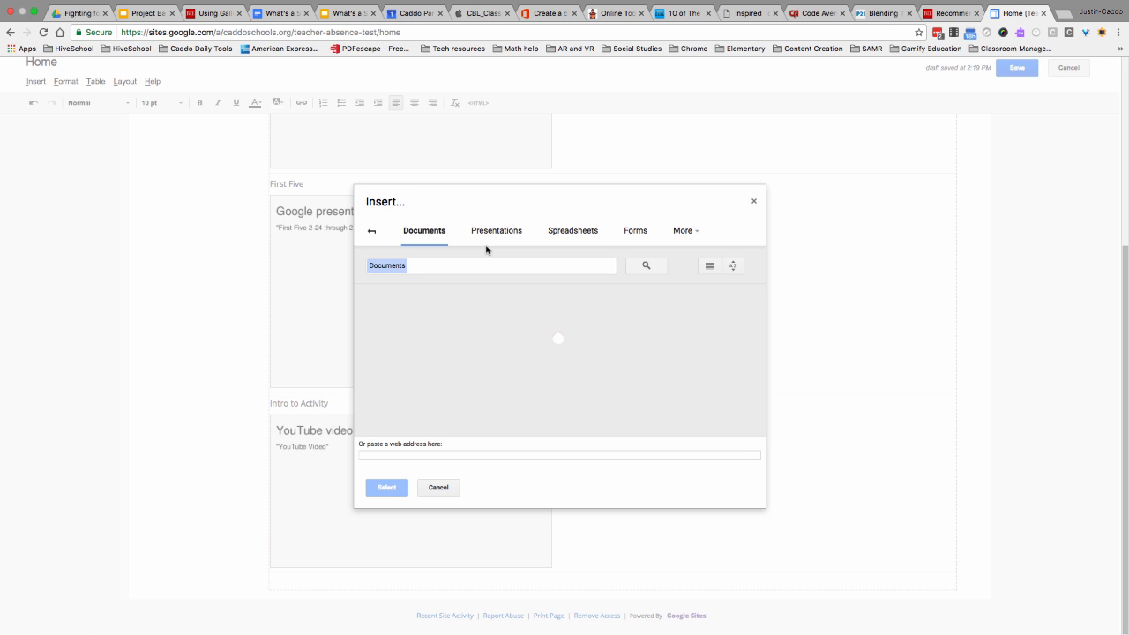
scroll(521, 340, "down", 1)
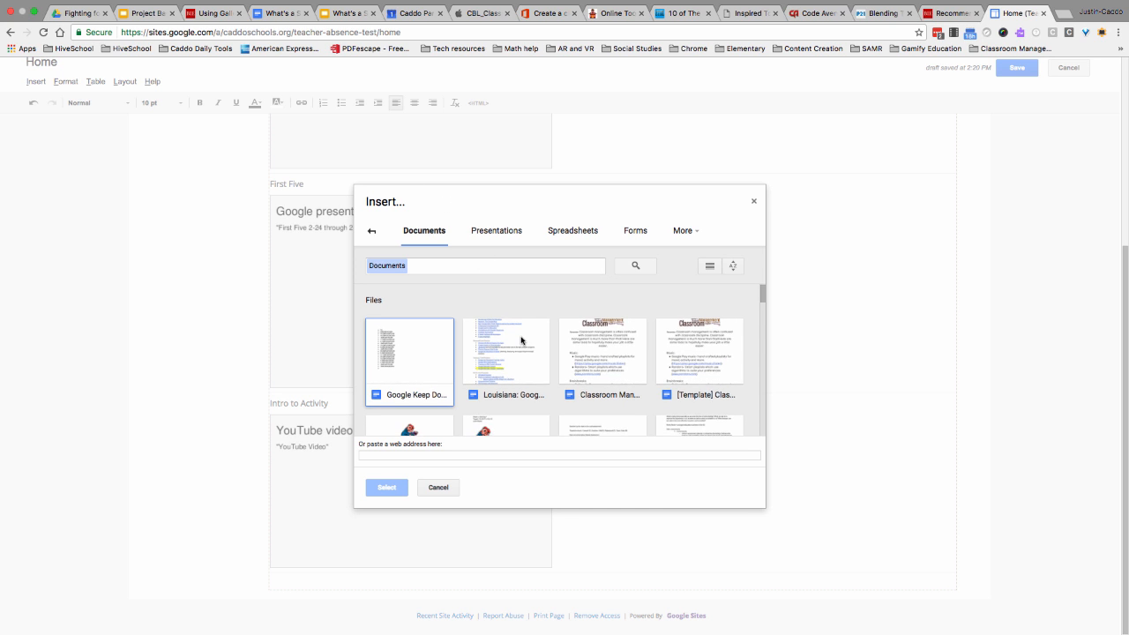
scroll(569, 355, "down", 1)
left_click(591, 351)
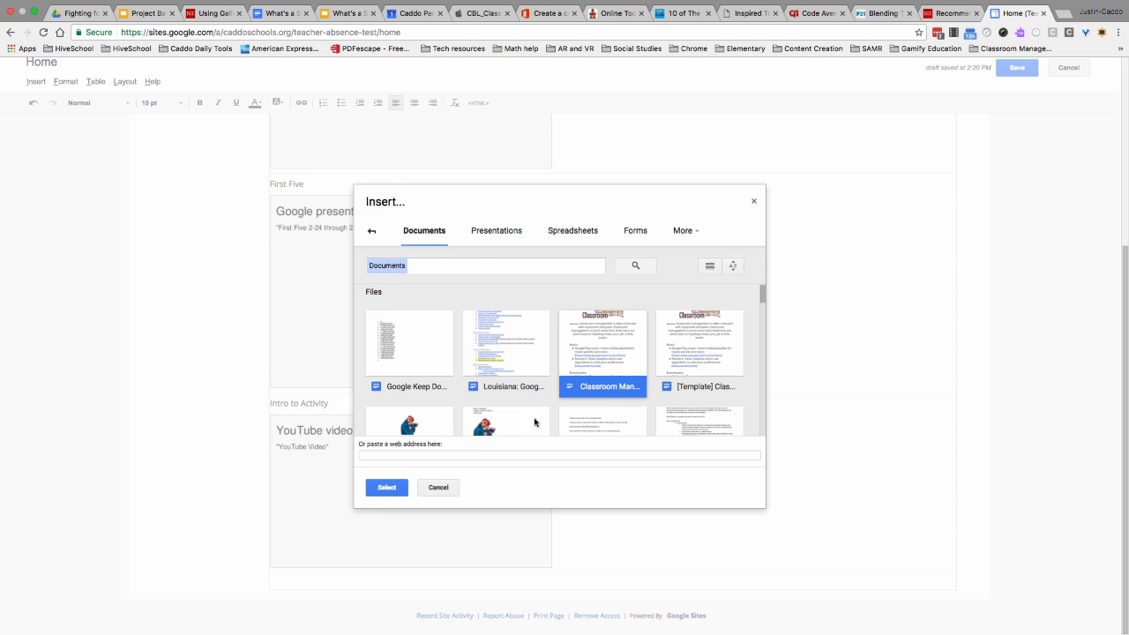
left_click(388, 488)
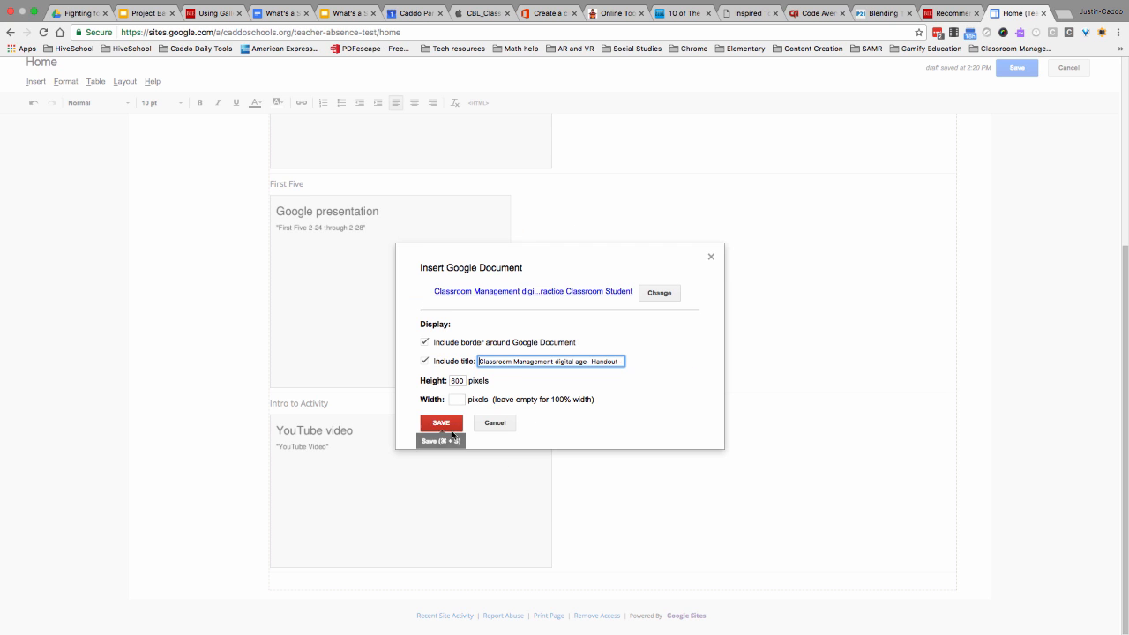
left_click(441, 424)
scroll(600, 484, "down", 3)
scroll(506, 472, "down", 4)
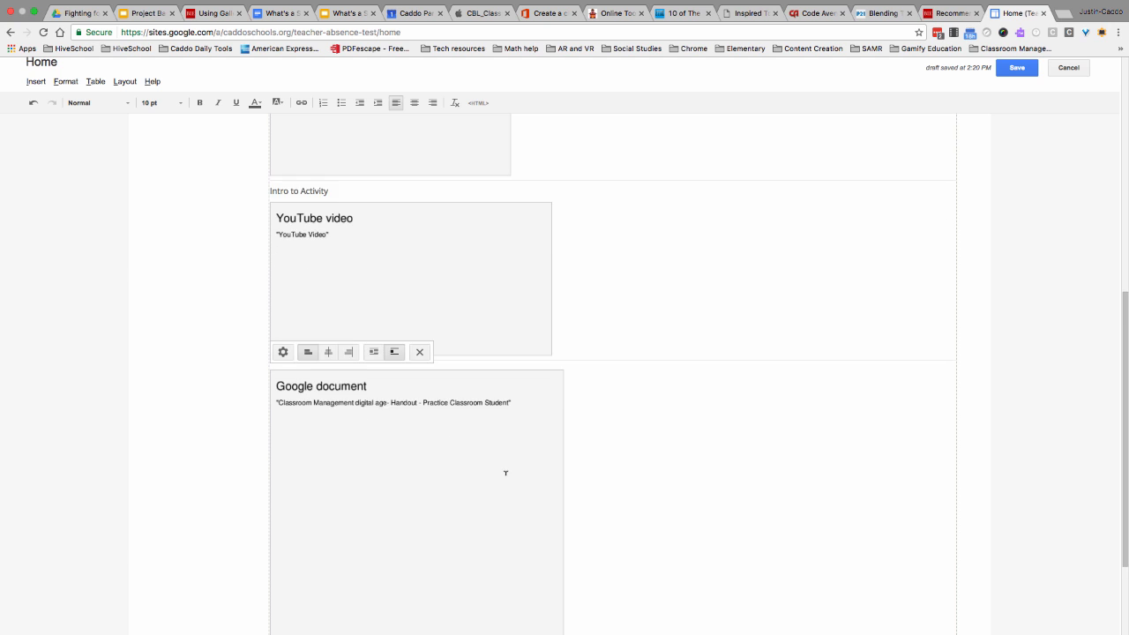
left_click(595, 526)
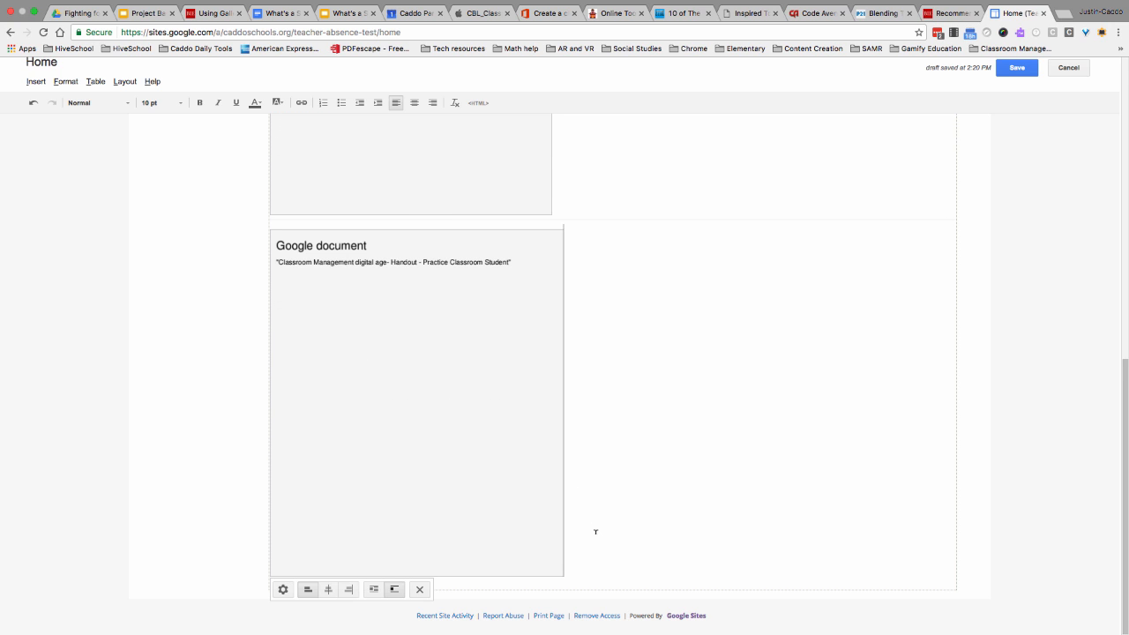
key("Return")
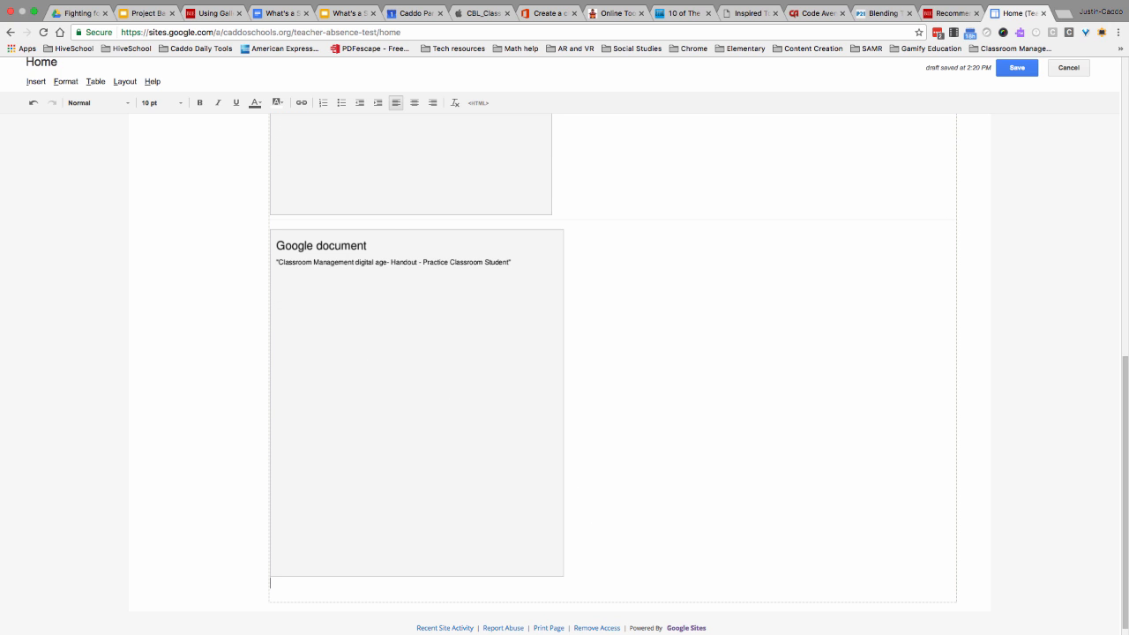
- Switch to the YouTube window, search for "20 minute timer", open the 20 minute timer video by The 16th Cavern and copy its address
left_click_drag(1, 272, 908, 229)
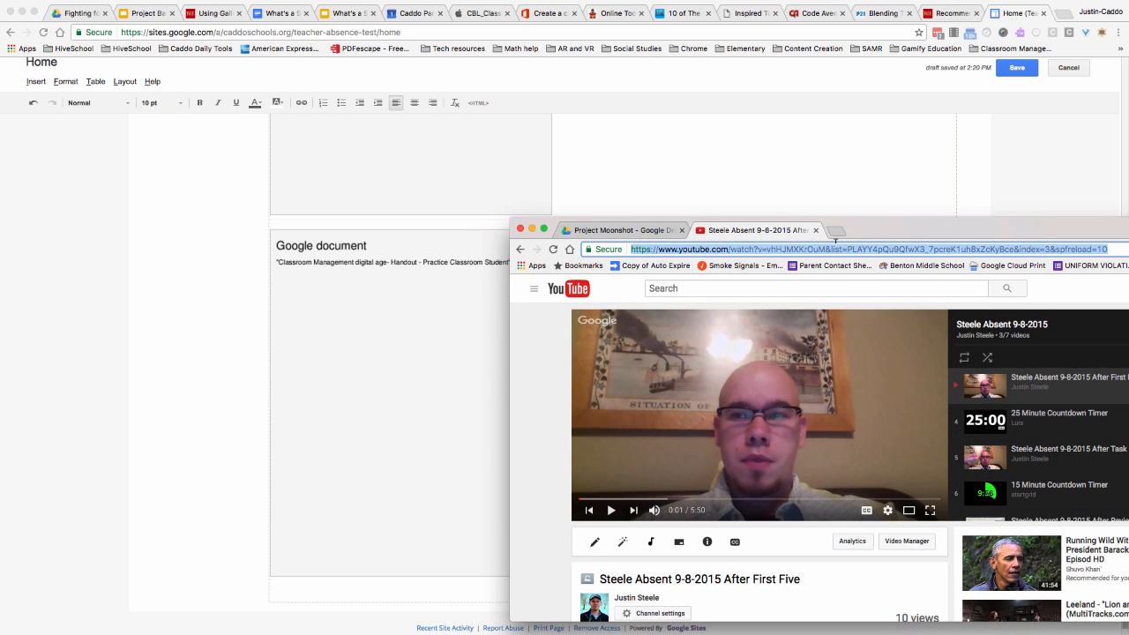
left_click(741, 288)
type("2")
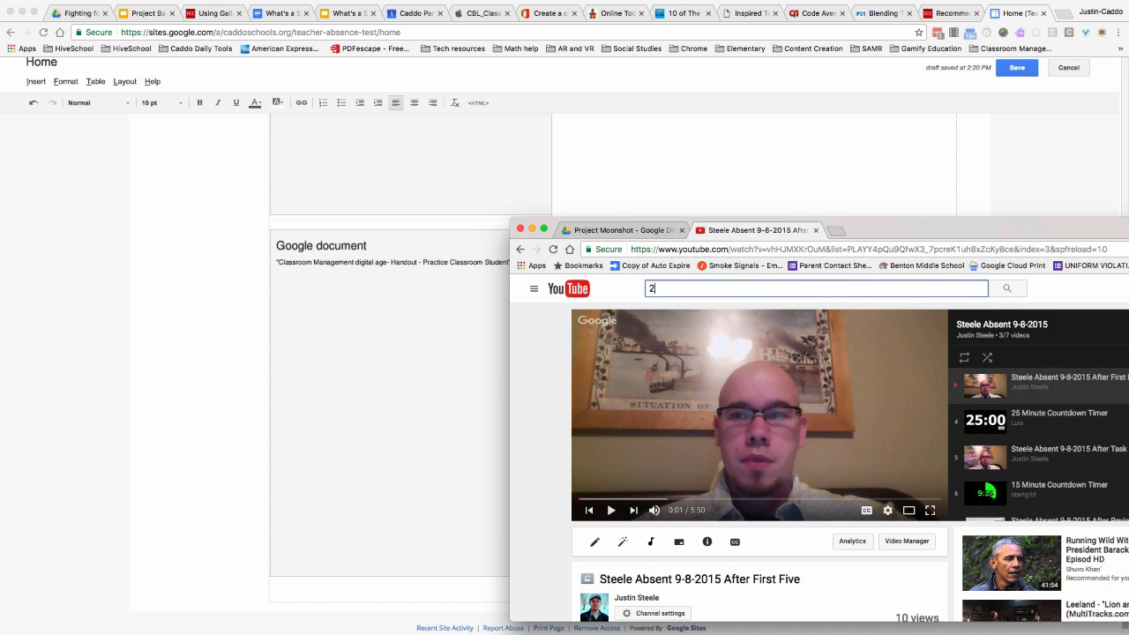
type("0 minute timer")
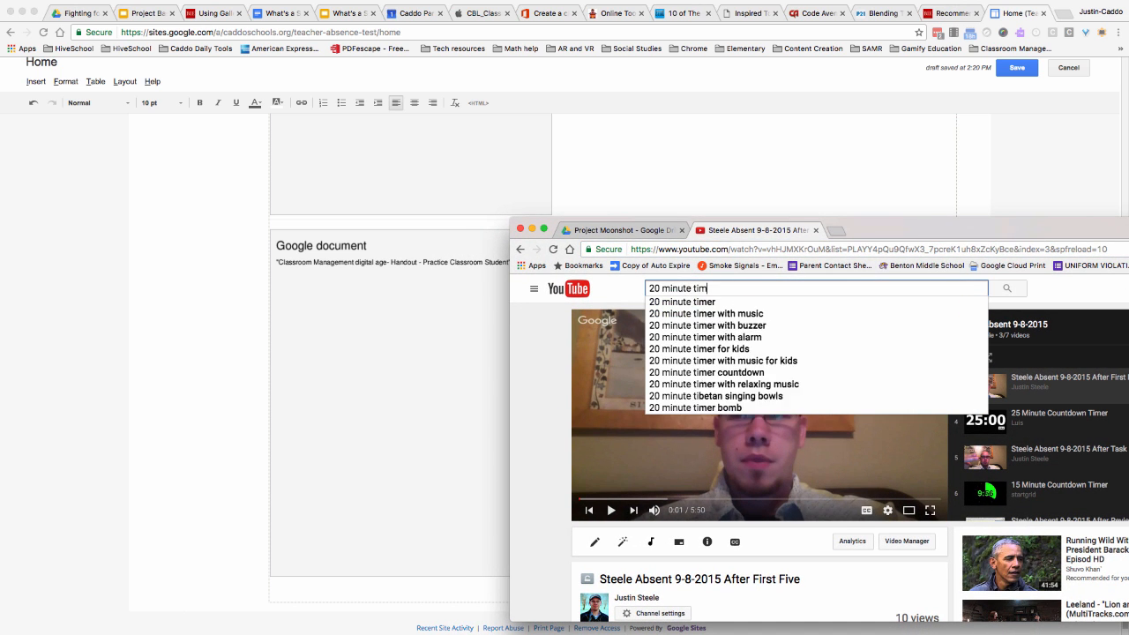
key("Return")
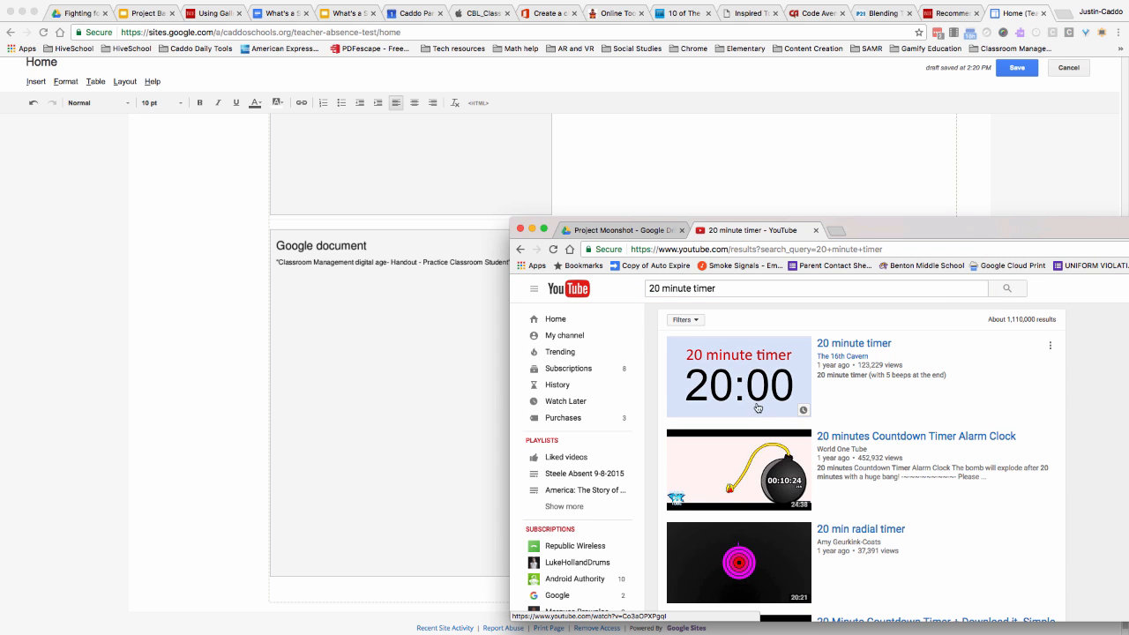
left_click(745, 378)
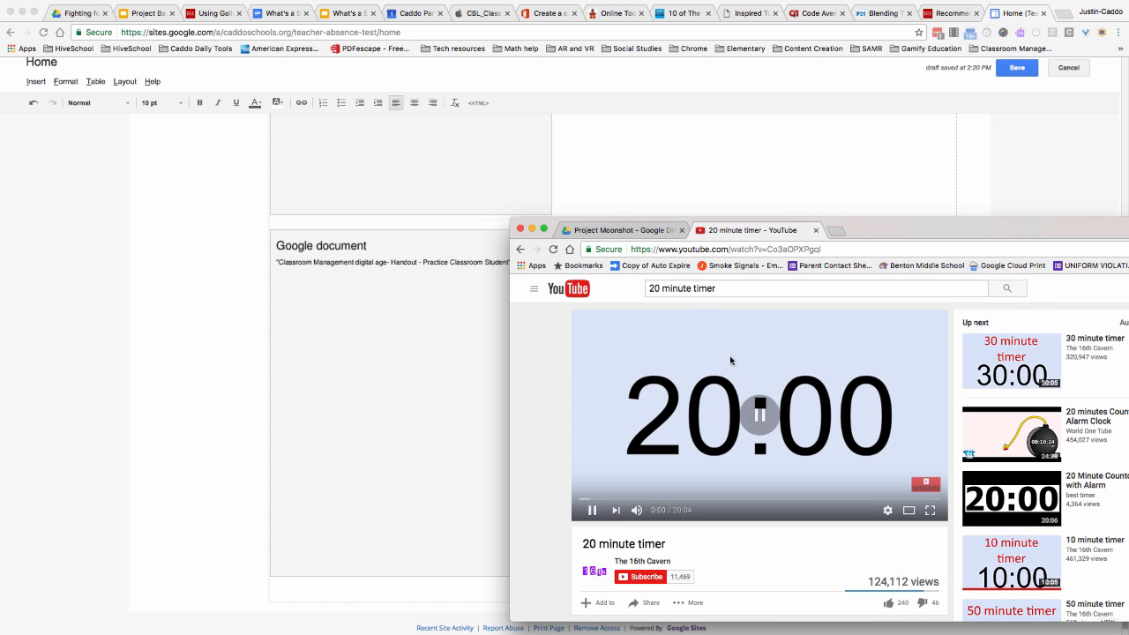
left_click(680, 249)
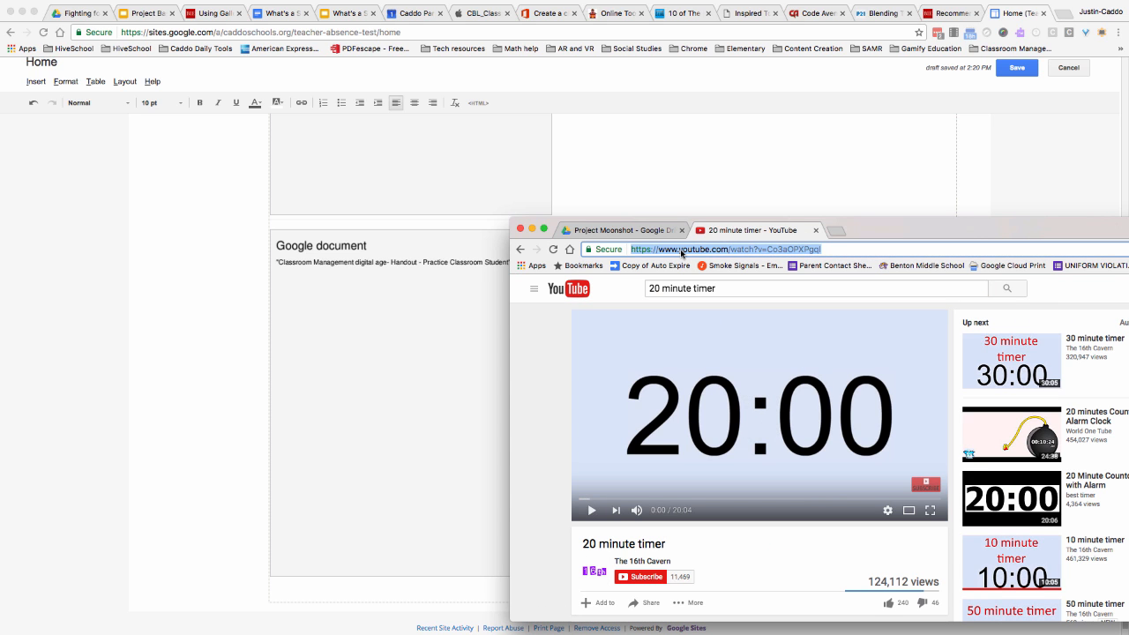
- Insert the copied 20 minute timer YouTube video beneath the classroom management handout and save the Home page
left_click(101, 367)
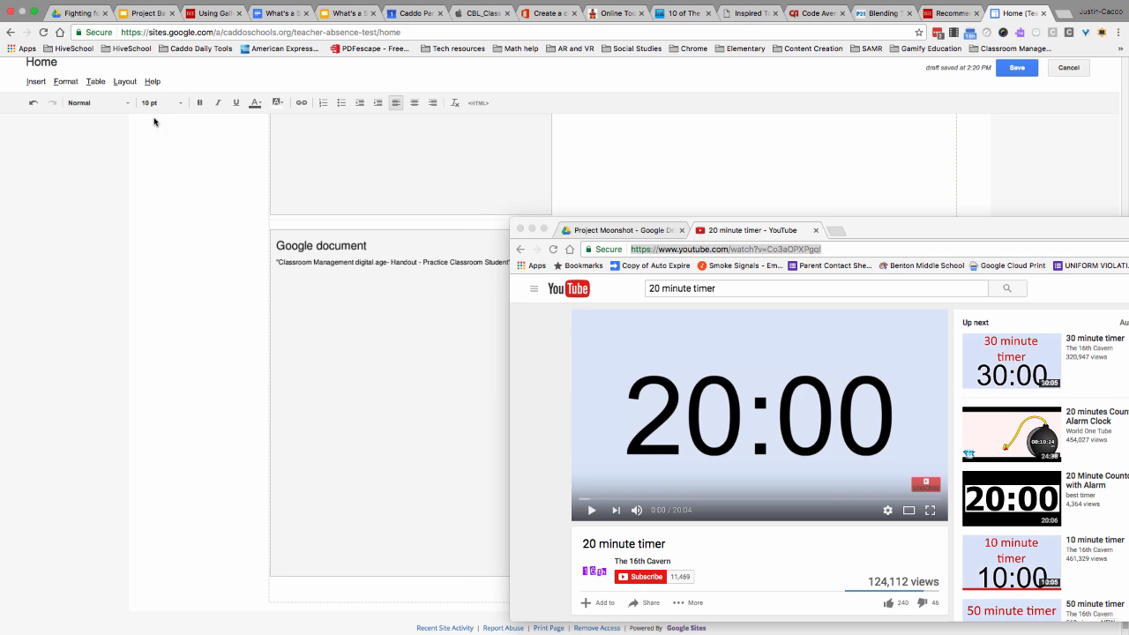
double_click(974, 238)
left_click(396, 500)
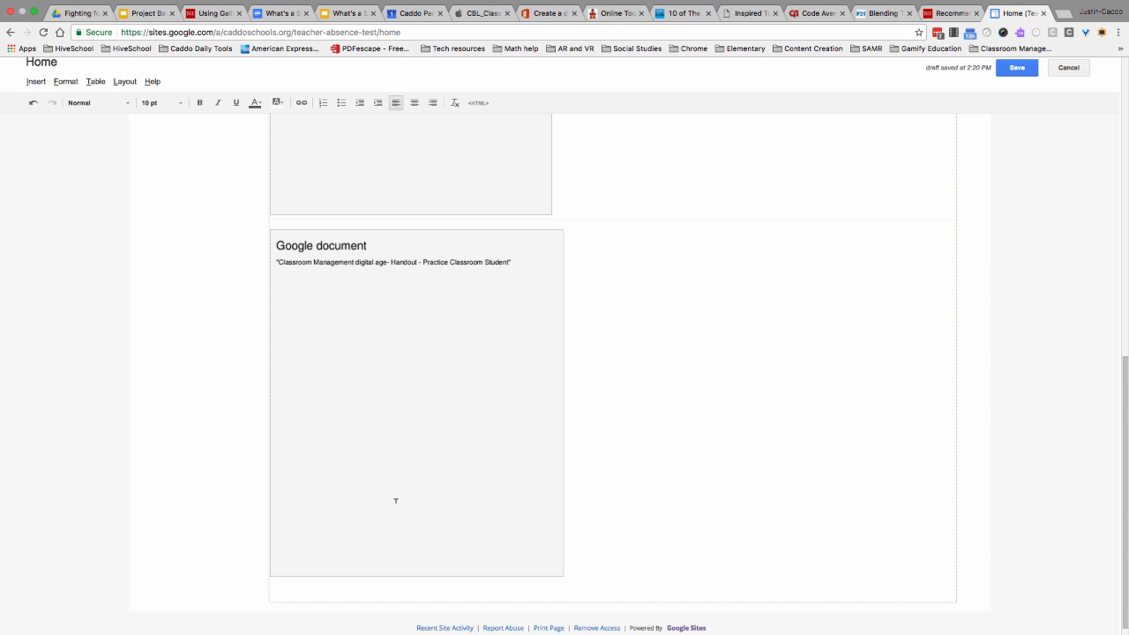
left_click(35, 81)
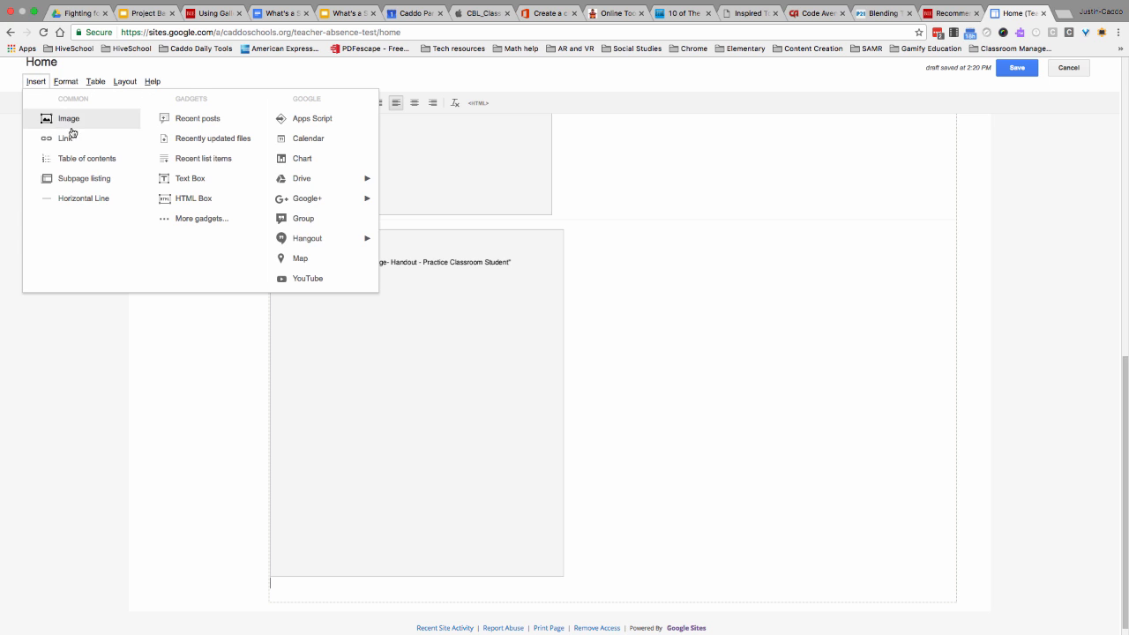
left_click(305, 278)
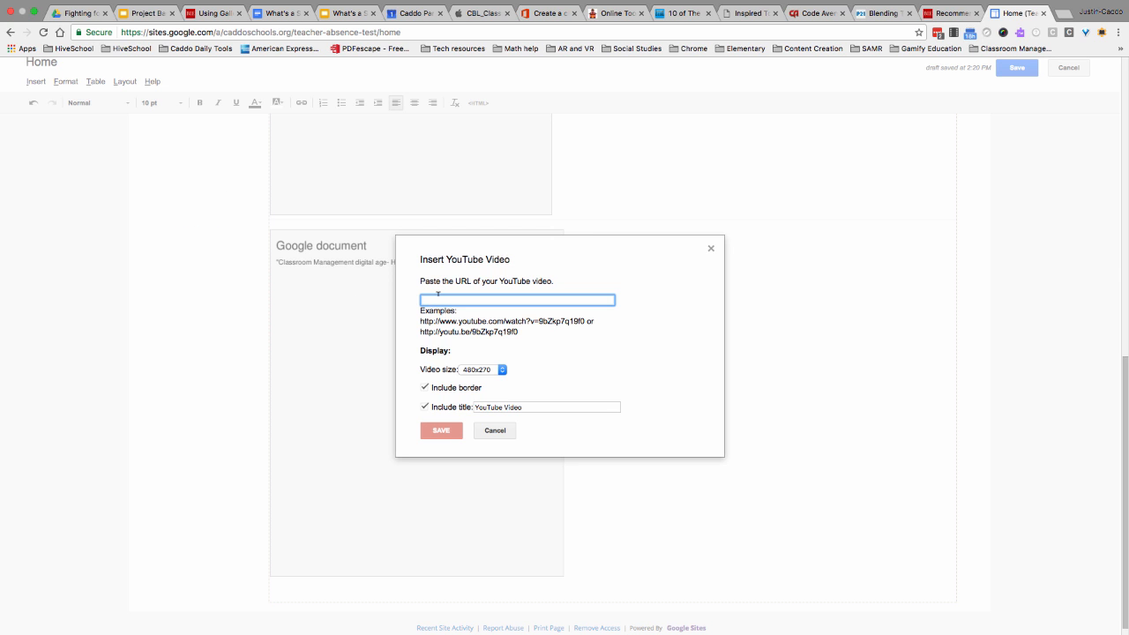
type("https://www.youtube.com/watch?v=Co3aOPXPgoI")
left_click(441, 430)
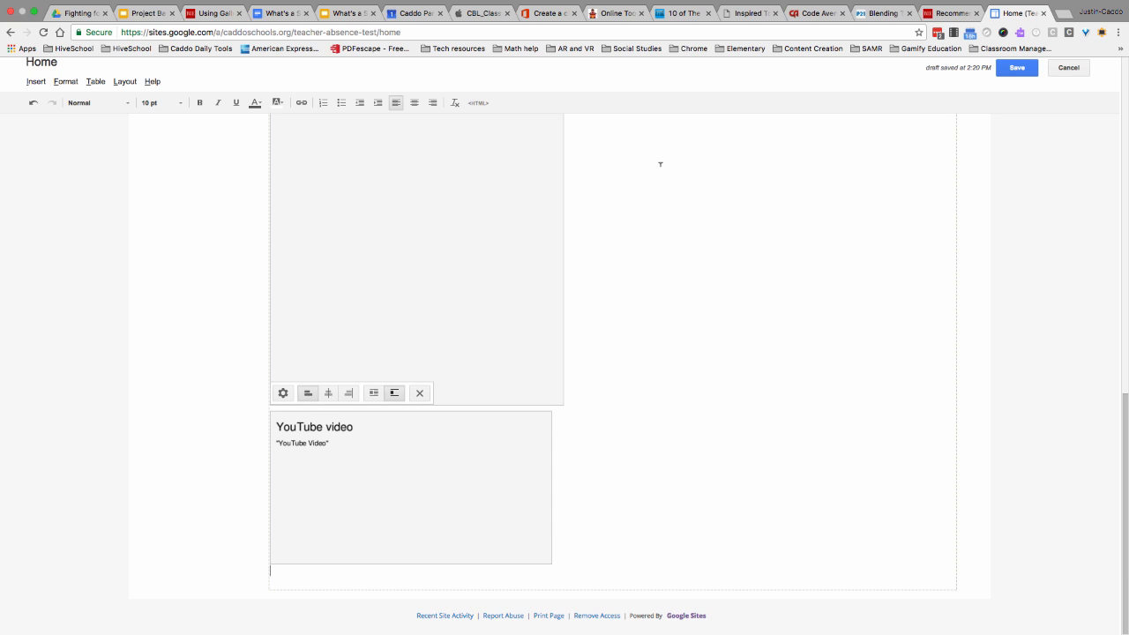
left_click(1016, 70)
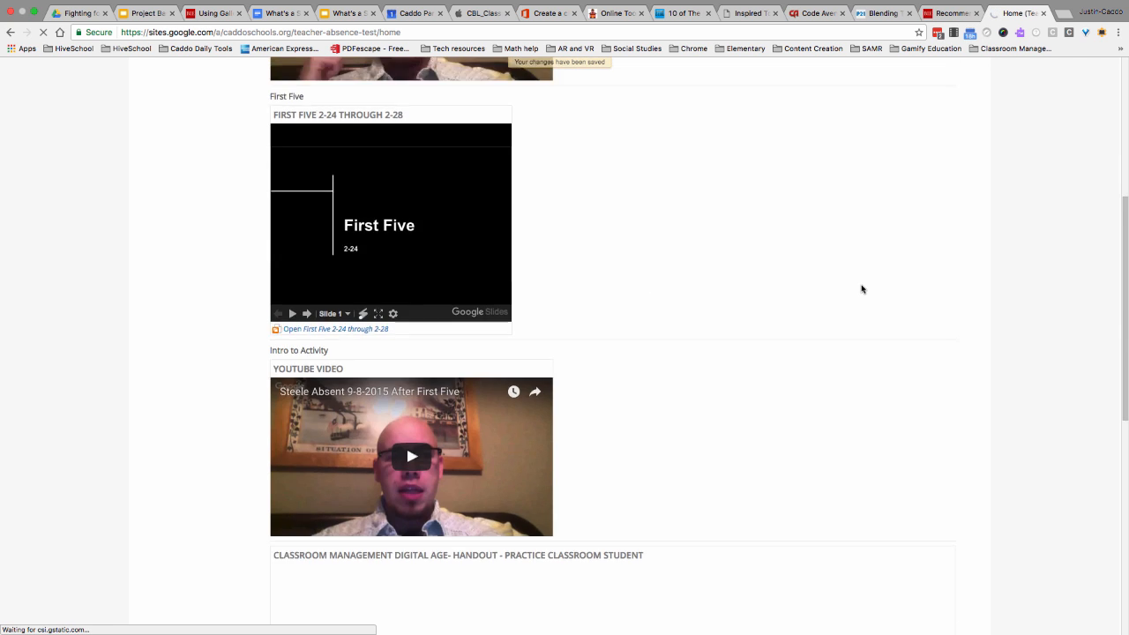
- Review the saved Home page from the introductory video down to the 20 minute timer and return to its beginning
scroll(861, 289, "up", 4)
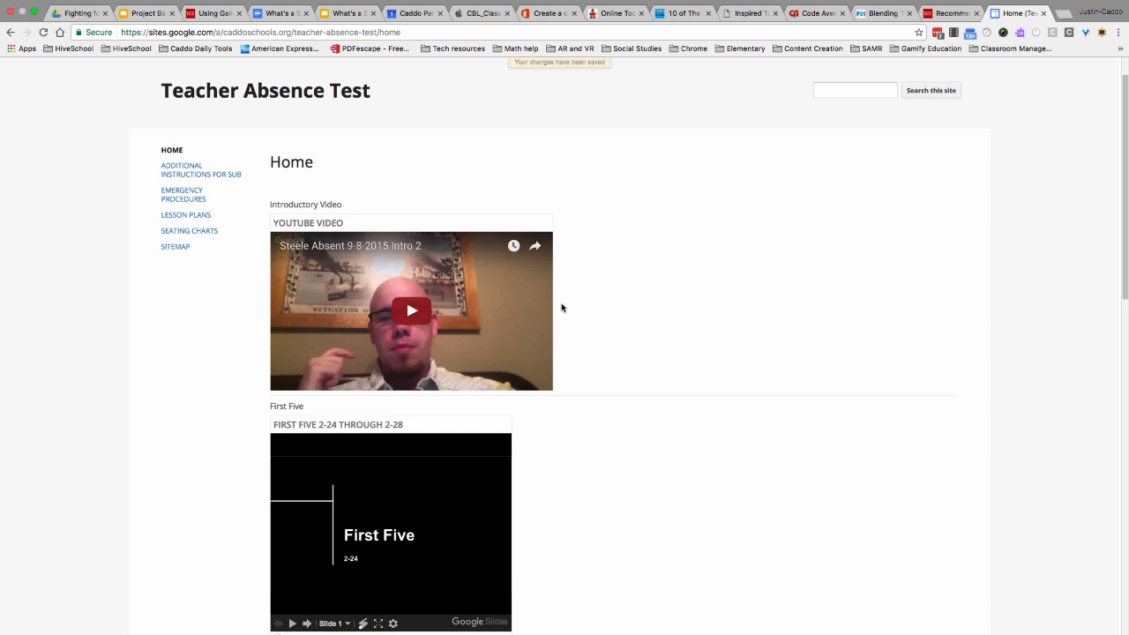
scroll(483, 332, "down", 1)
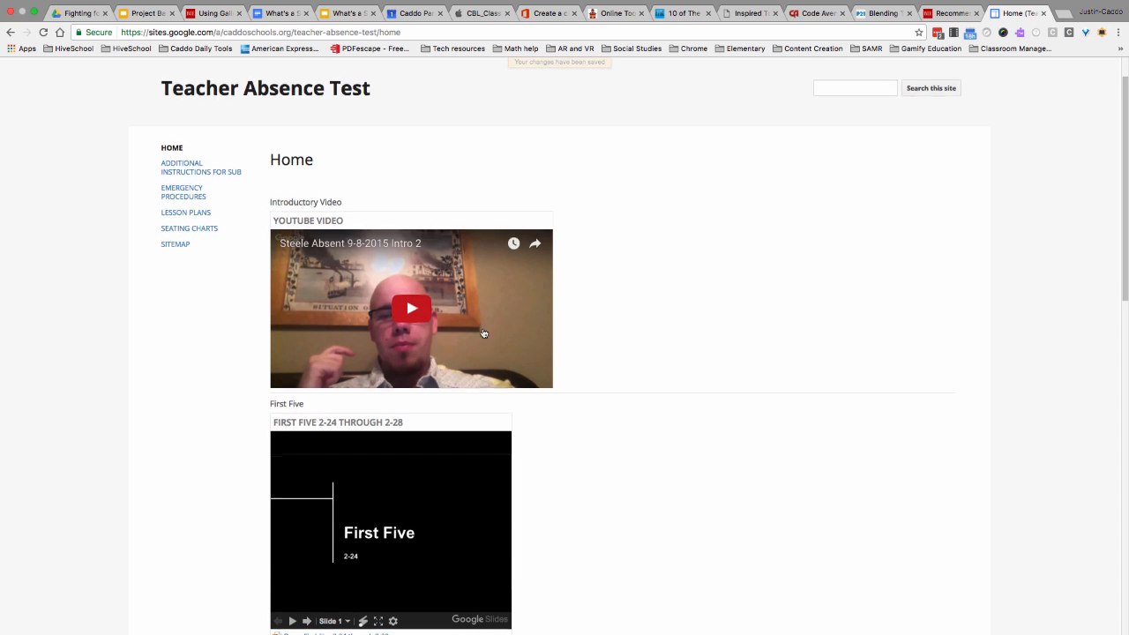
scroll(412, 349, "down", 5)
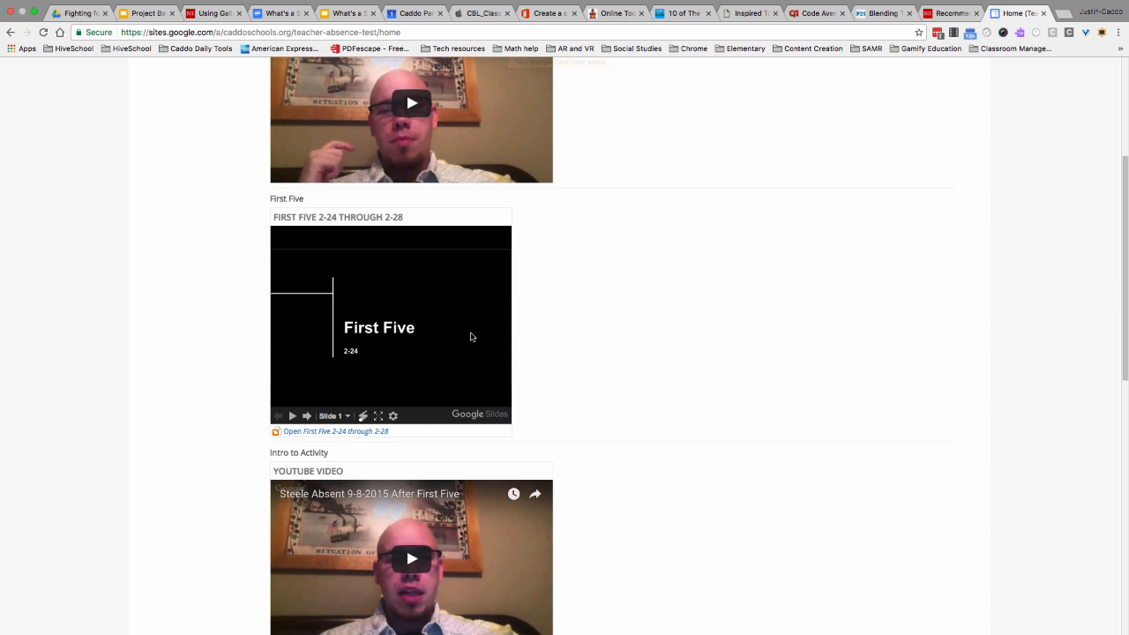
scroll(473, 335, "down", 5)
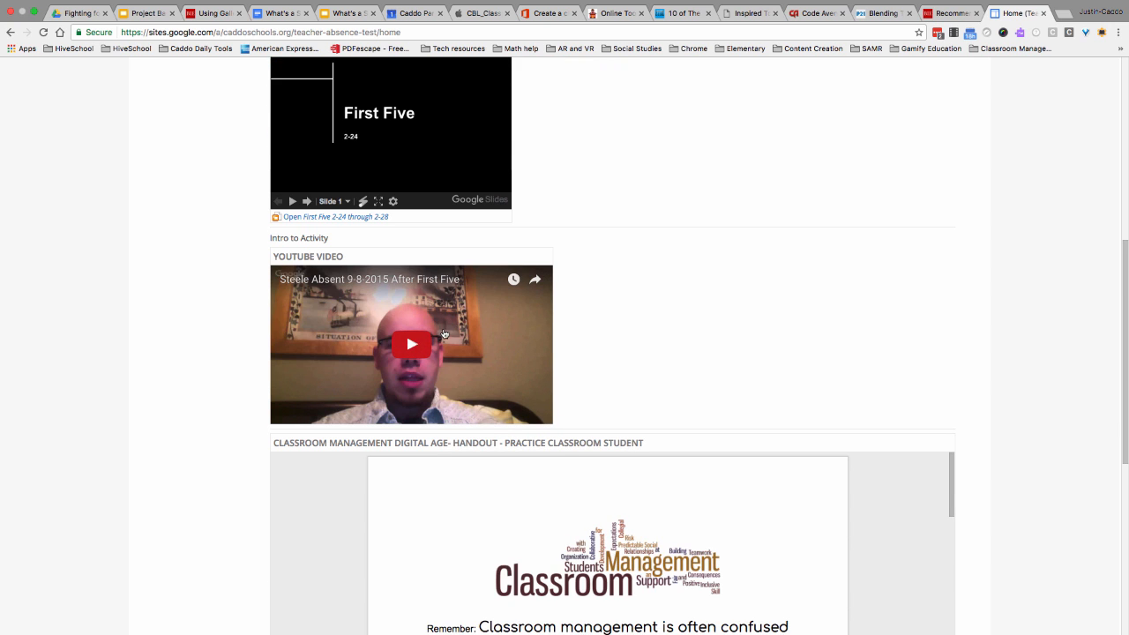
scroll(850, 439, "down", 8)
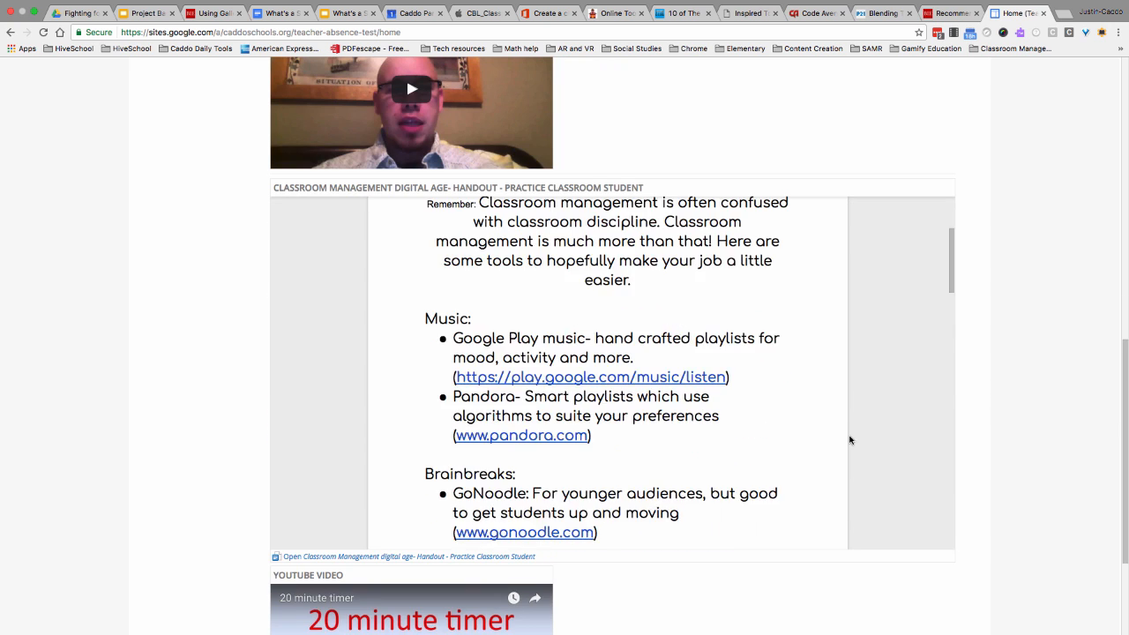
scroll(850, 438, "down", 15)
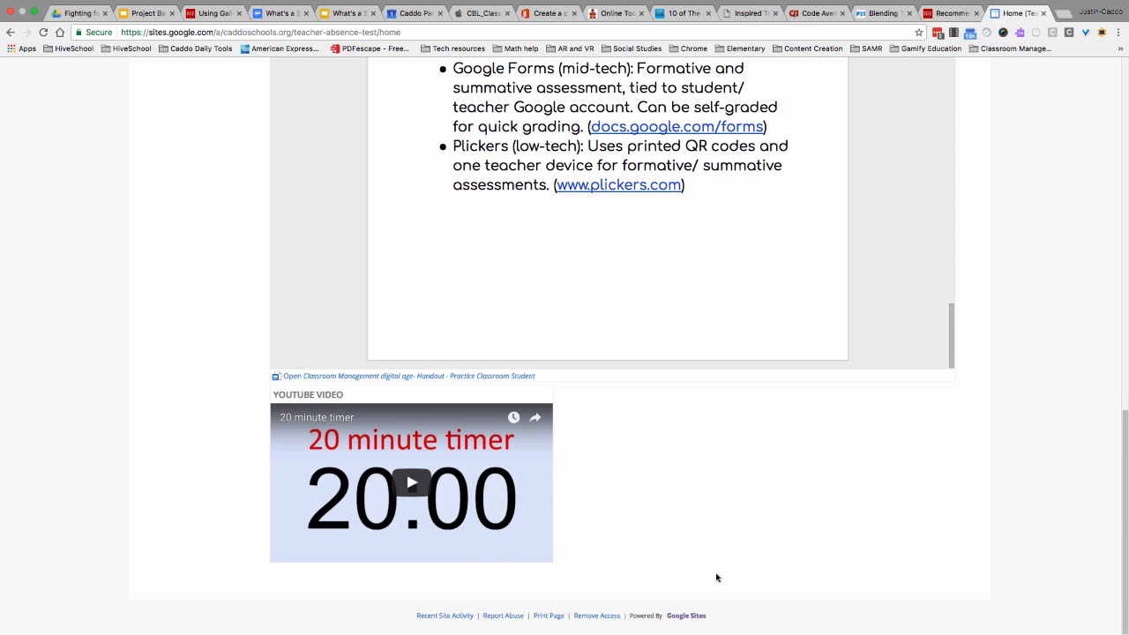
scroll(903, 543, "up", 20)
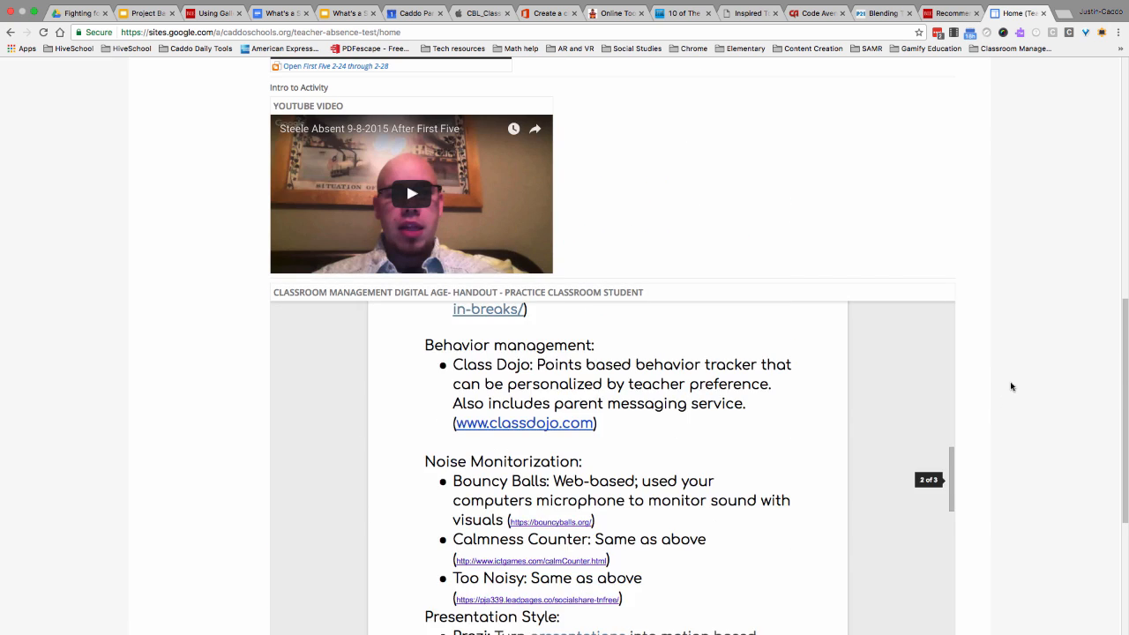
scroll(1011, 364, "up", 3)
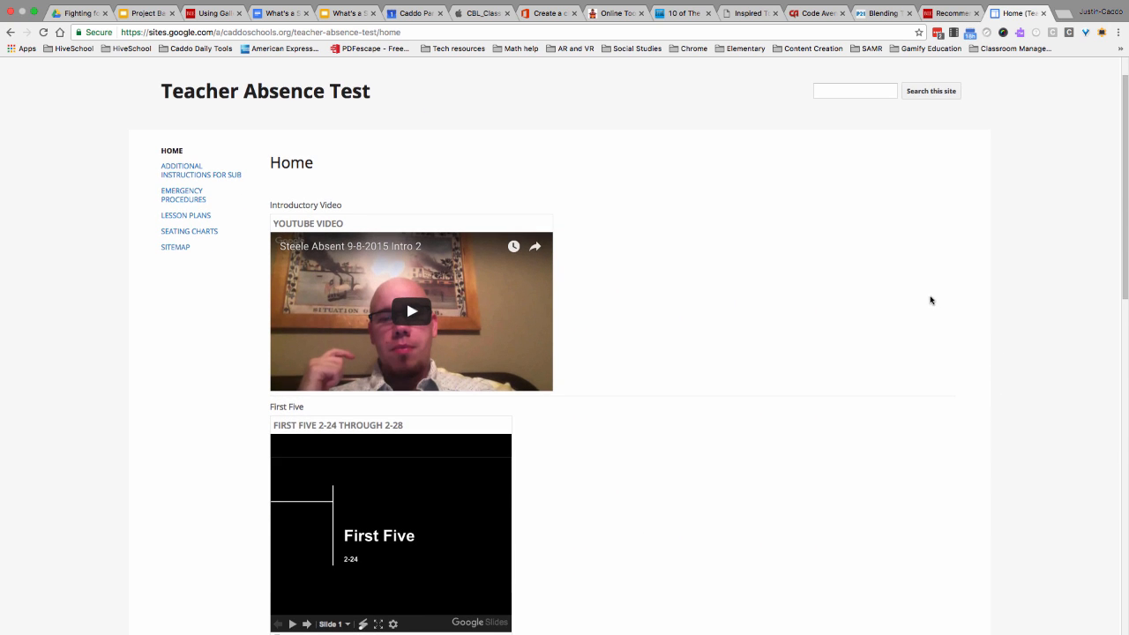
scroll(618, 304, "down", 10)
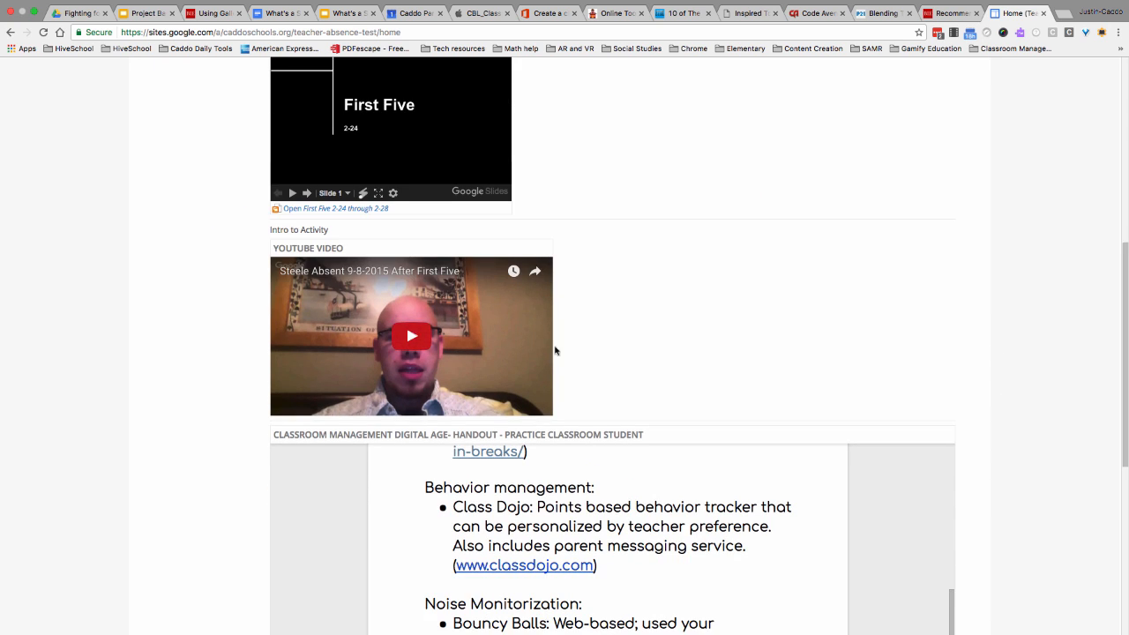
scroll(943, 426, "down", 10)
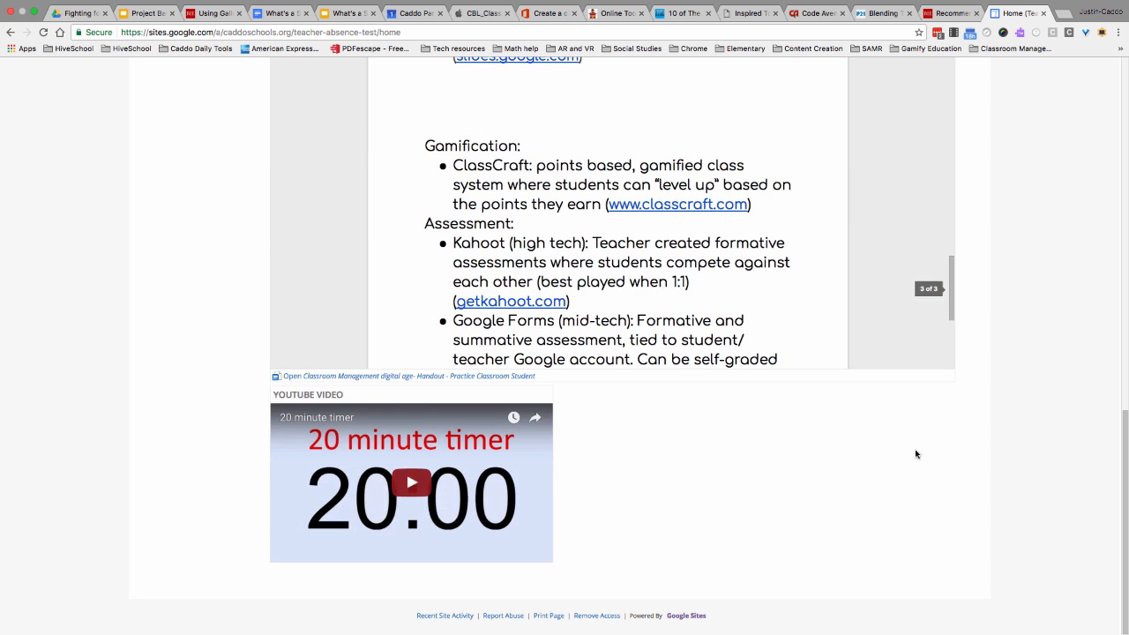
scroll(969, 452, "up", 3)
scroll(969, 452, "up", 10)
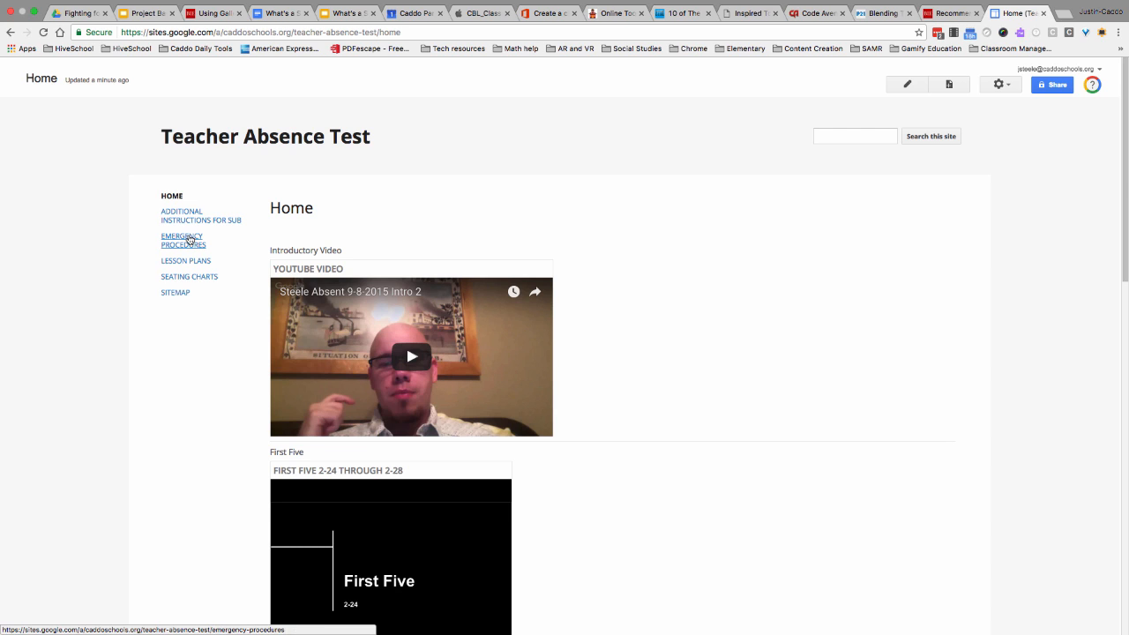
- Insert the Drive document "Louisiana: Google for Education Roundtable" into the Lesson Plans page and save the page
left_click(187, 261)
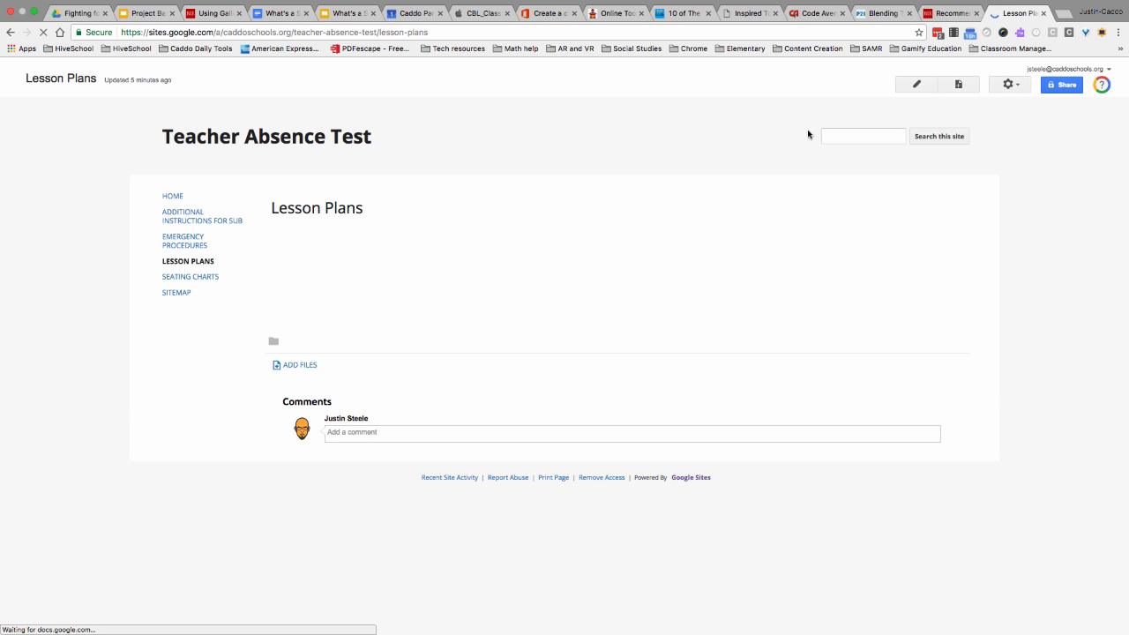
left_click(919, 83)
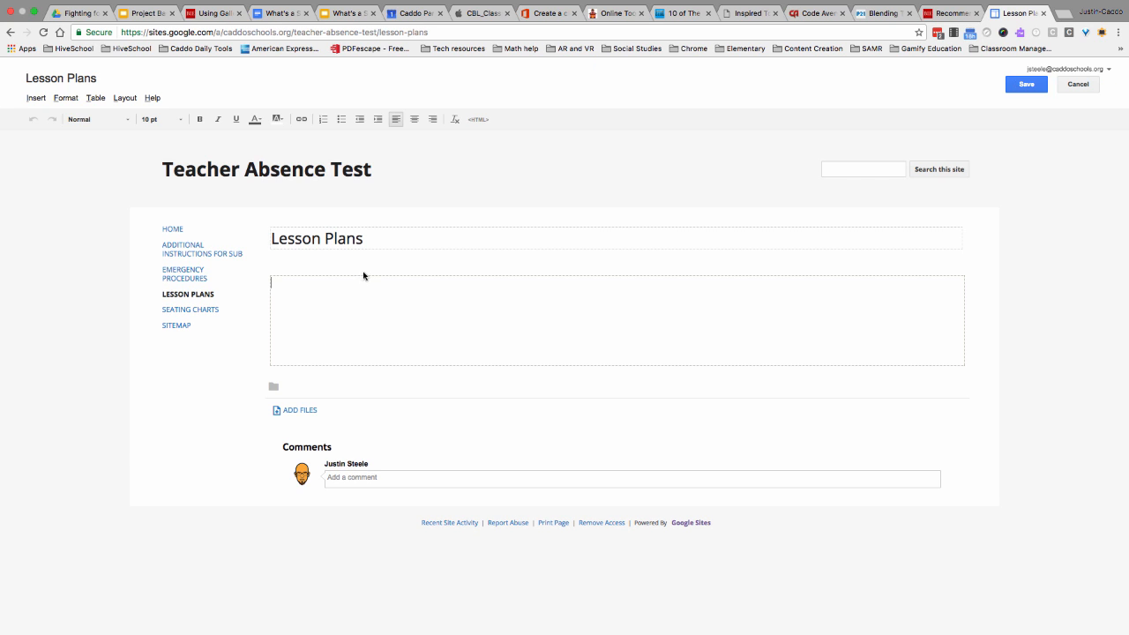
left_click(37, 99)
mouse_move(320, 198)
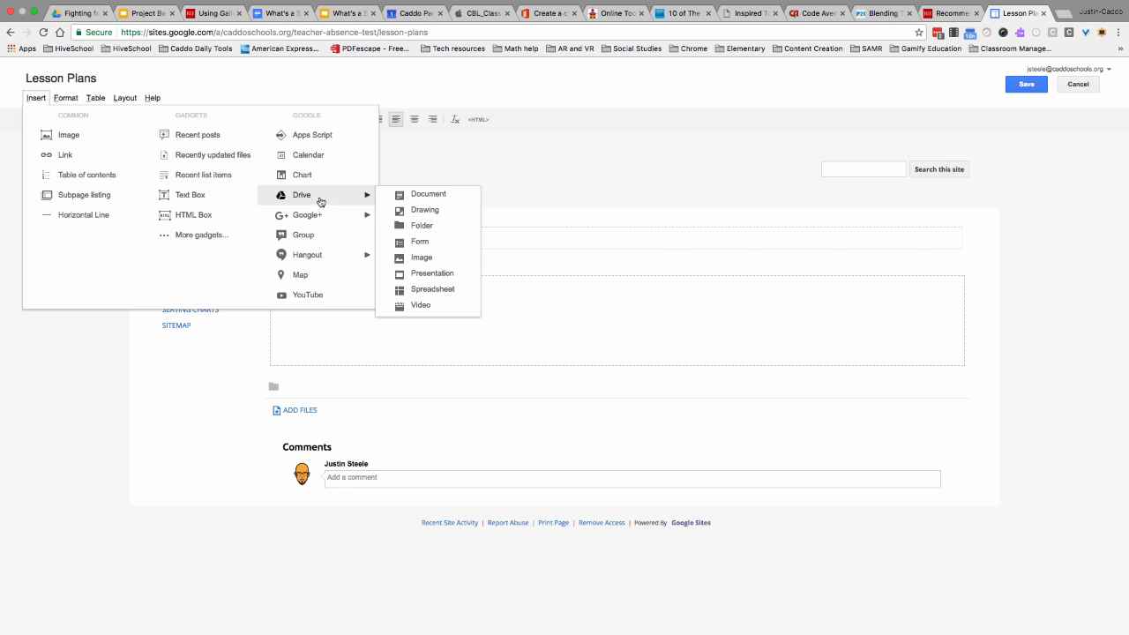
left_click(414, 195)
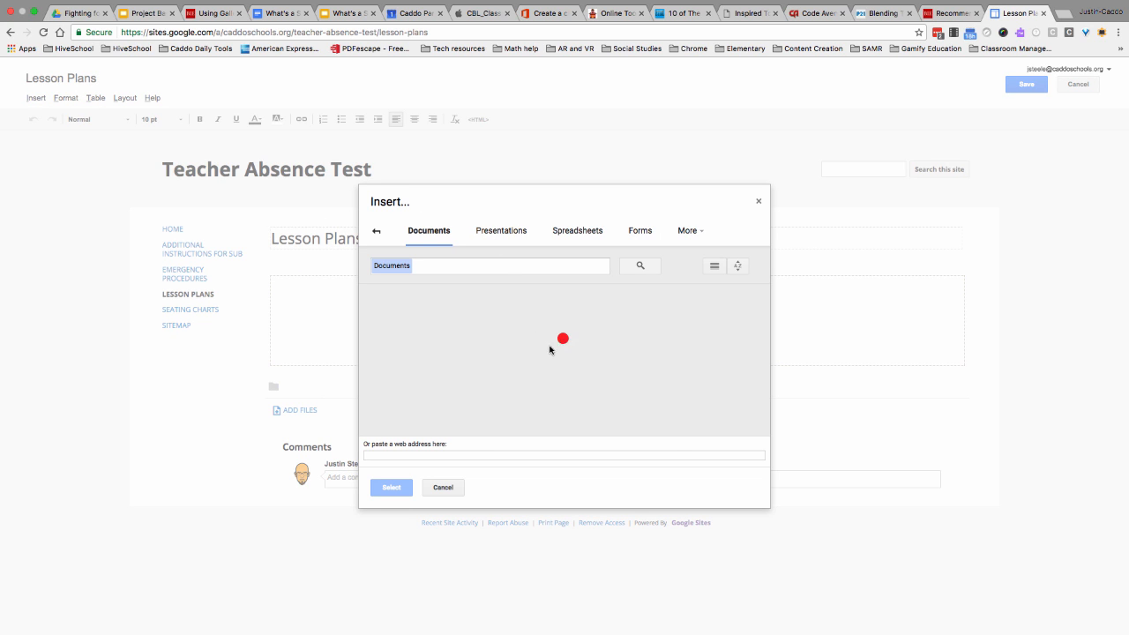
scroll(550, 351, "down", 1)
left_click(502, 353)
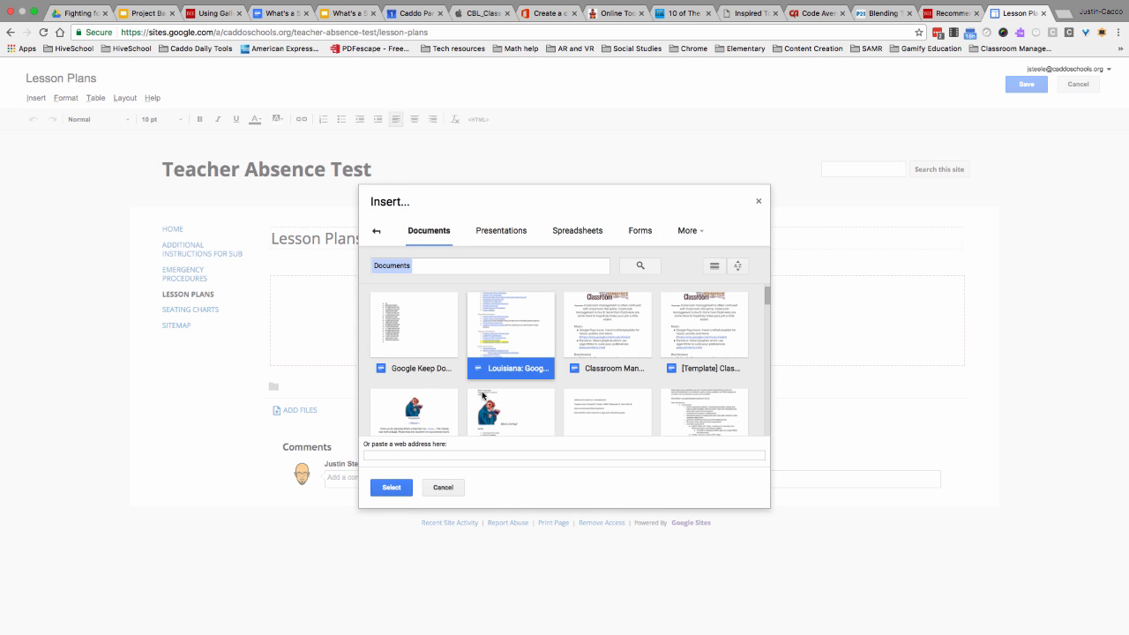
left_click(405, 485)
left_click(448, 424)
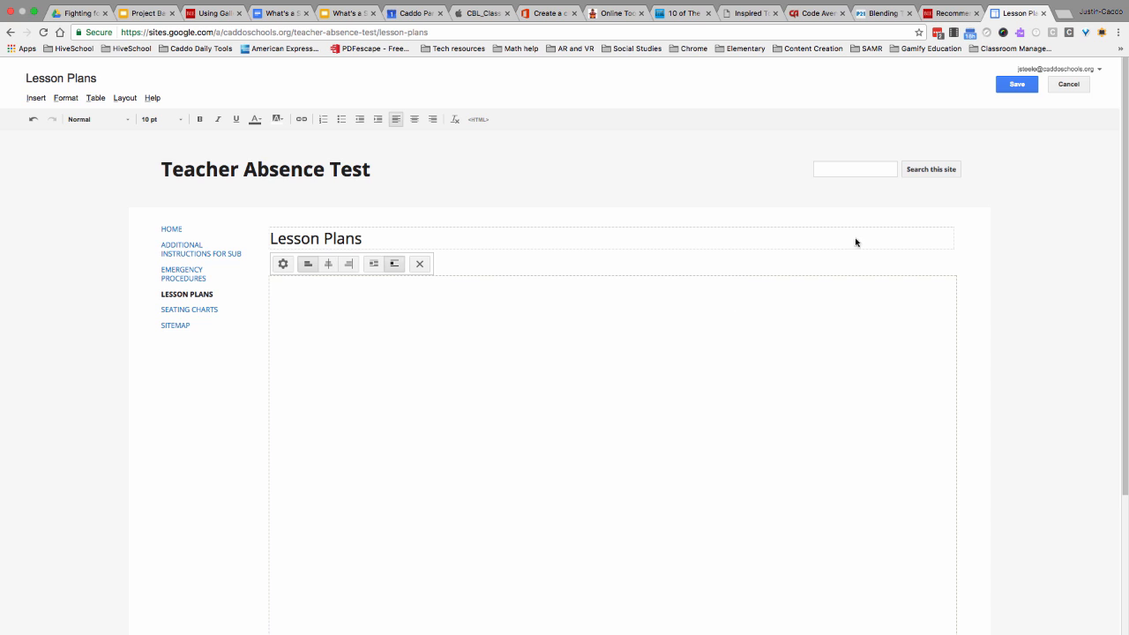
left_click(1017, 85)
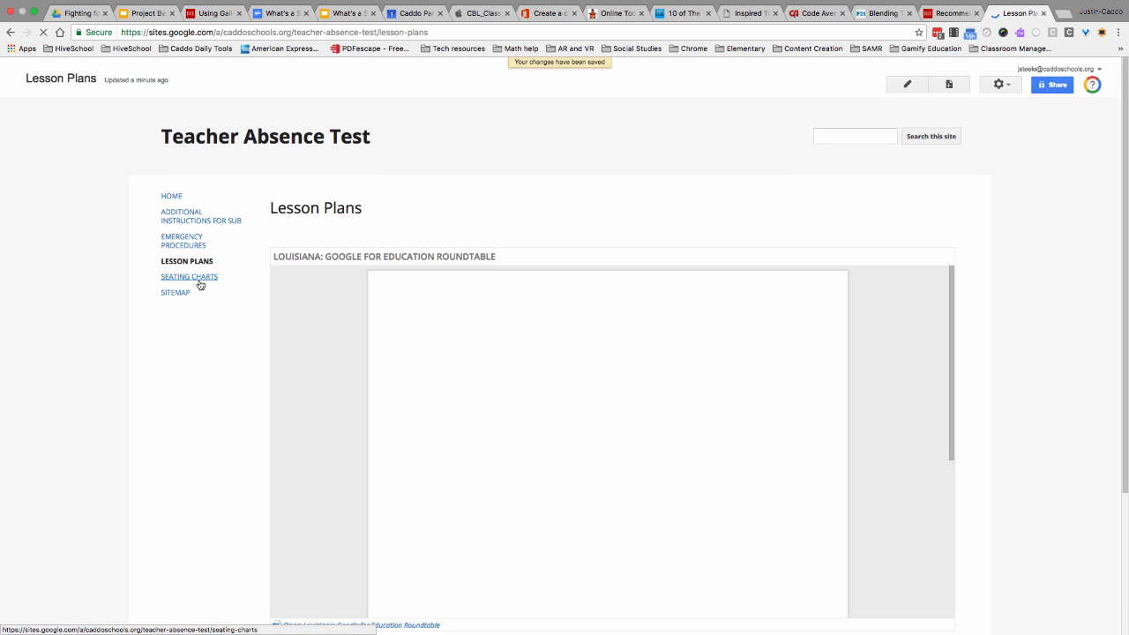
- Find the Drive folder "Seating Chart 12-15-15" inside the Seating Chart folder, insert it as a list on the Seating Charts page and save
left_click(199, 281)
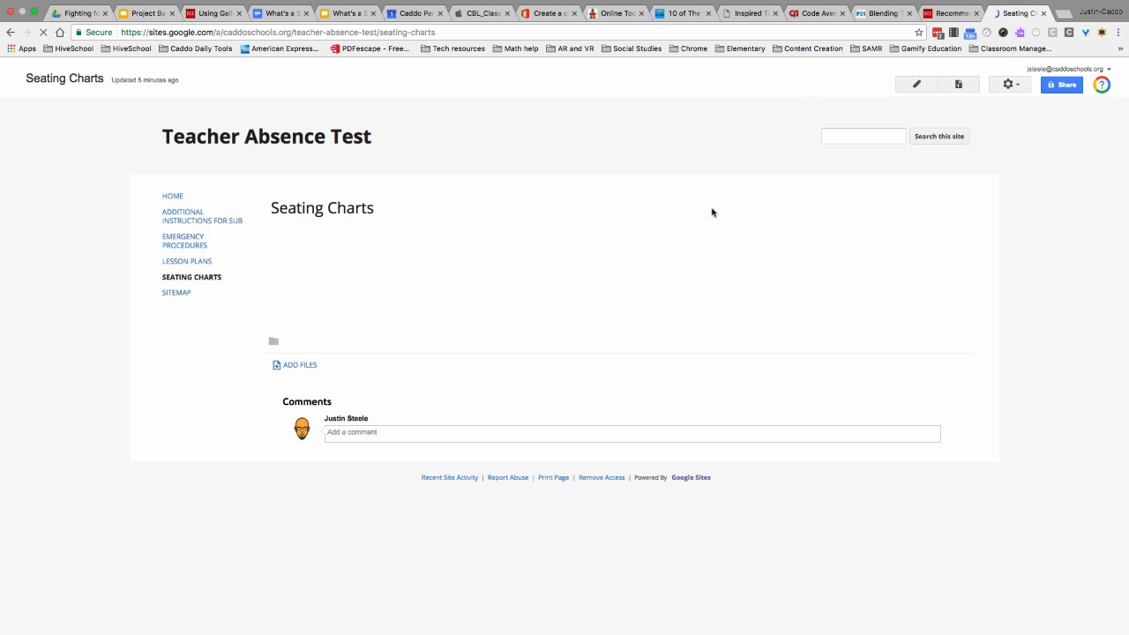
left_click(914, 90)
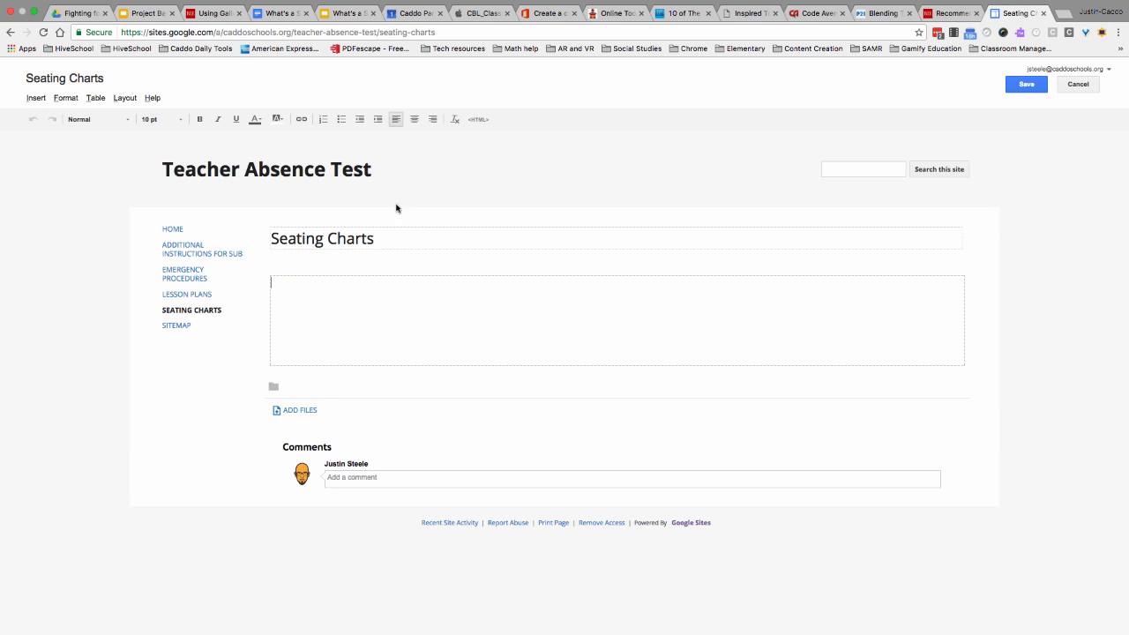
left_click(35, 98)
left_click(37, 99)
mouse_move(335, 197)
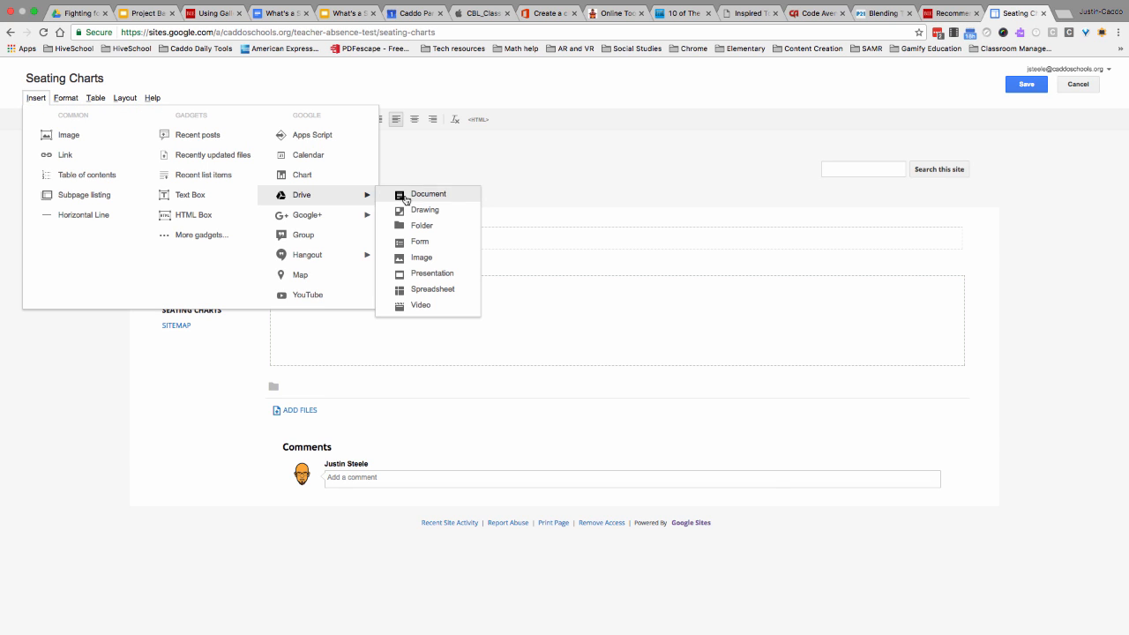
left_click(427, 226)
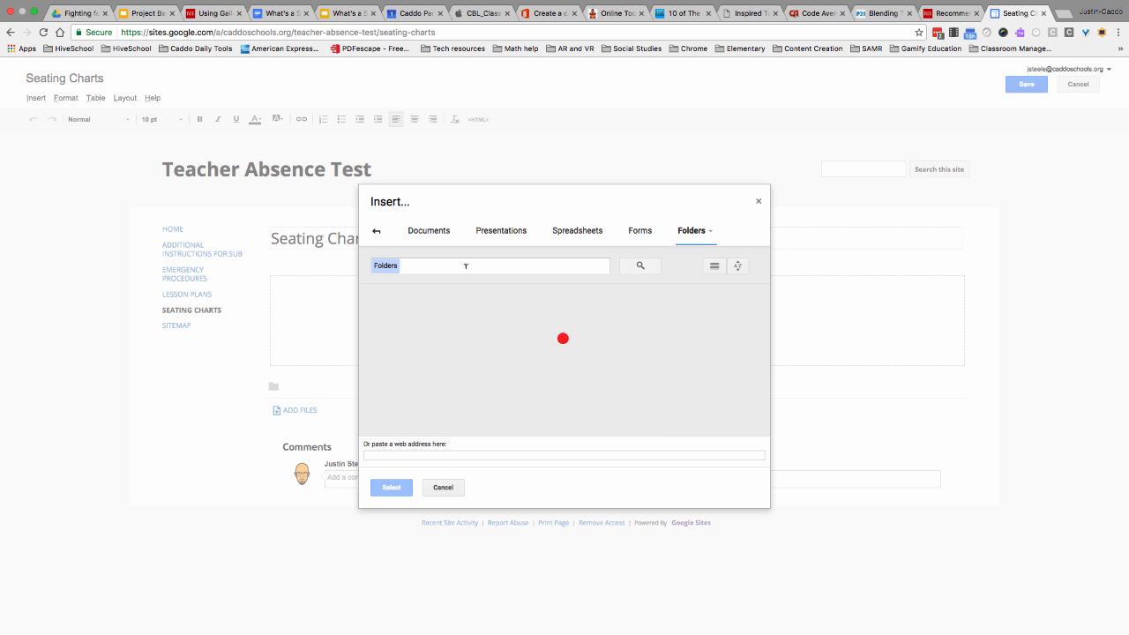
left_click(474, 266)
type("seating")
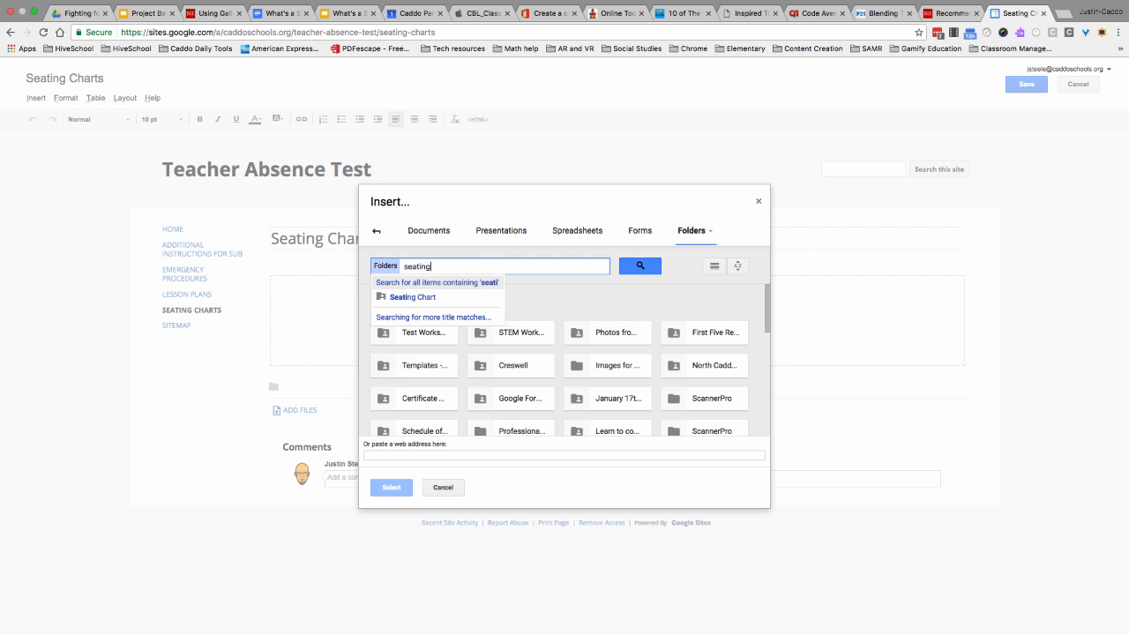
left_click(438, 298)
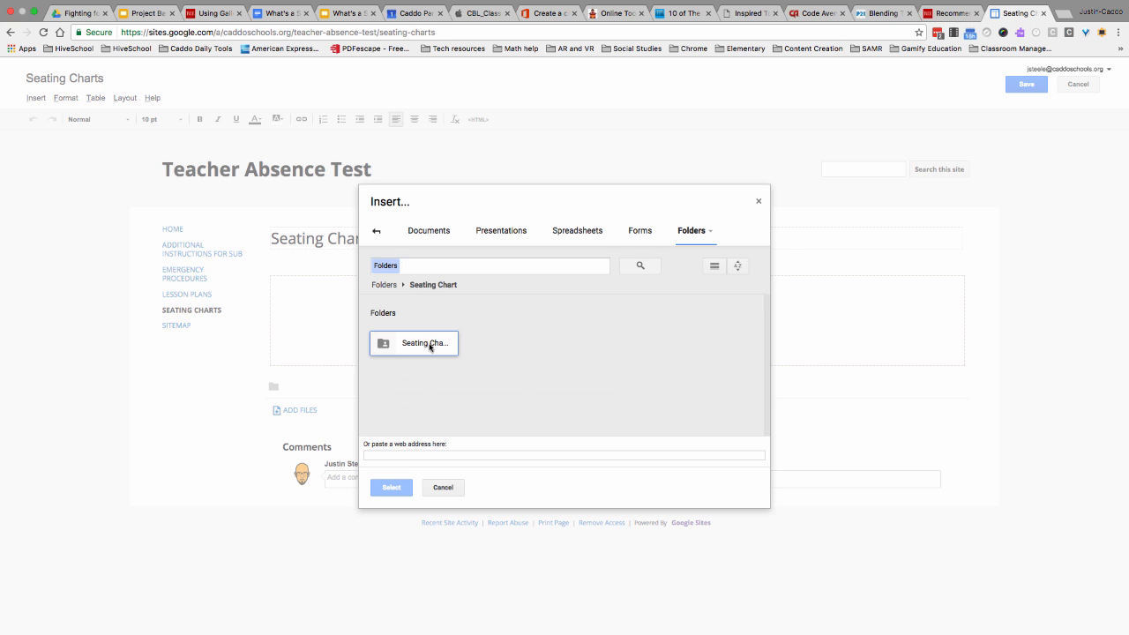
left_click(411, 349)
left_click(391, 487)
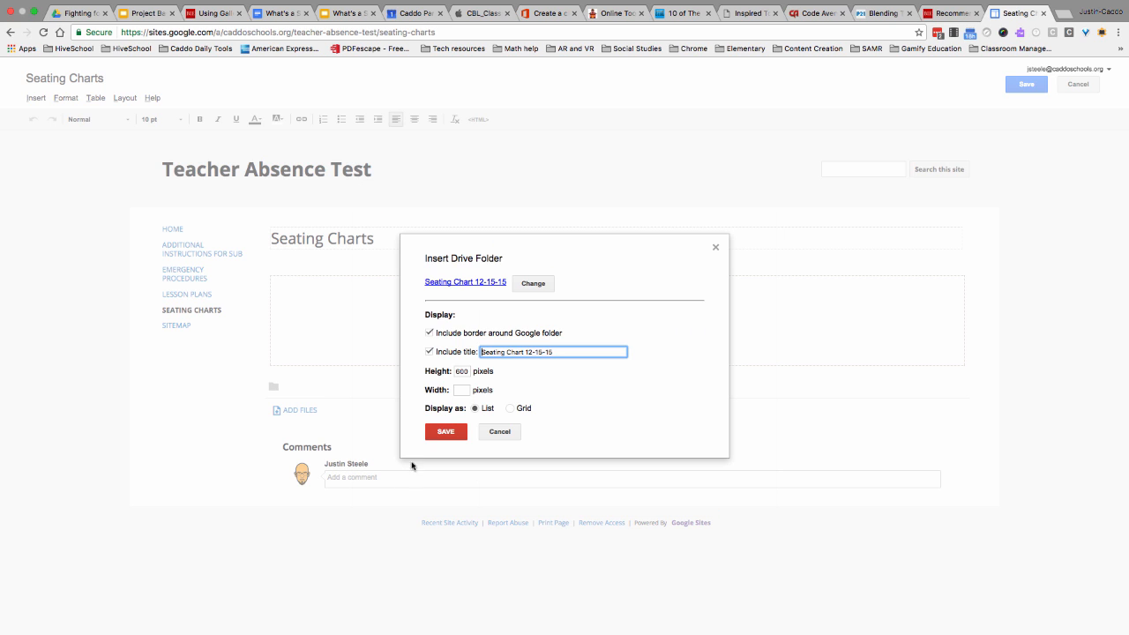
left_click(446, 432)
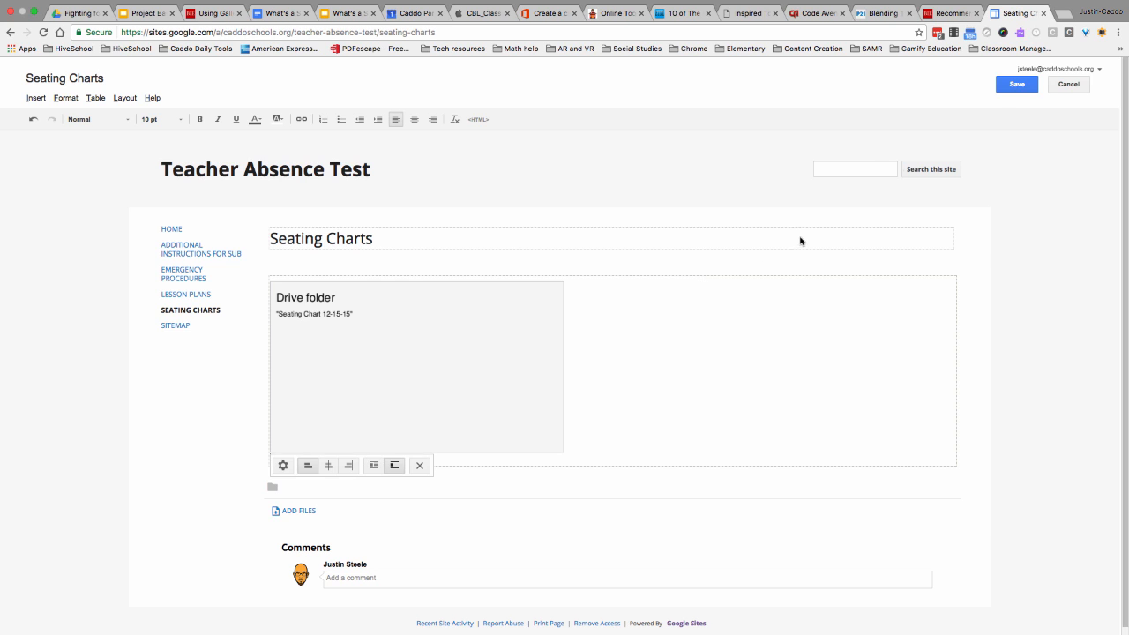
left_click(1013, 87)
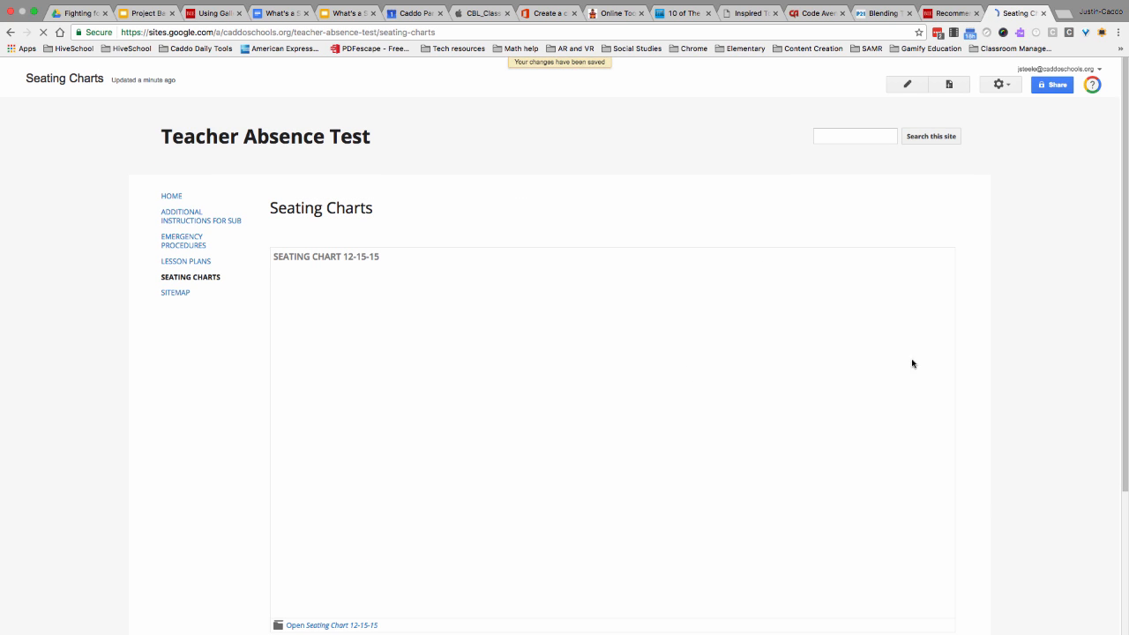
- Examine the seating chart files in the embedded folder and go back to the Home page
scroll(976, 405, "down", 1)
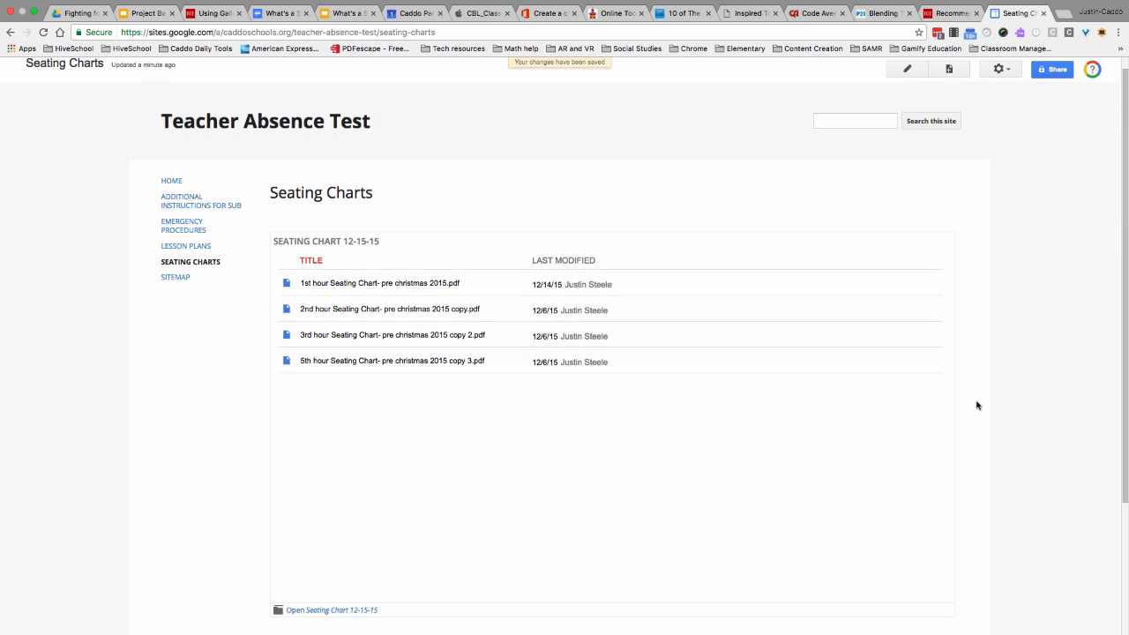
scroll(544, 373, "down", 2)
scroll(545, 374, "up", 2)
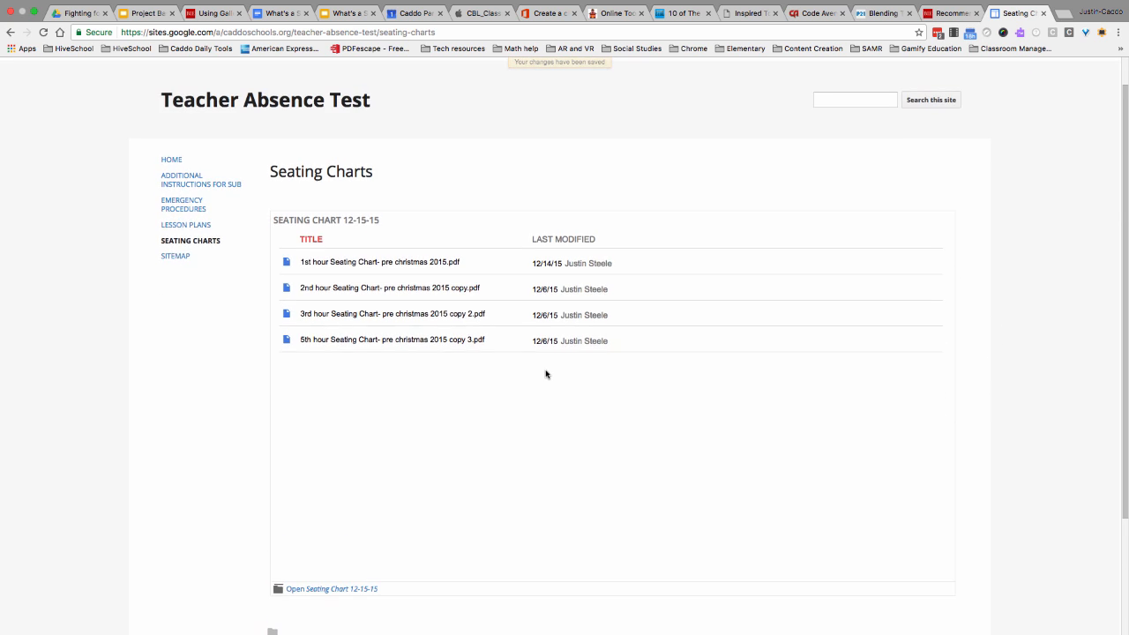
scroll(545, 373, "down", 2)
scroll(545, 374, "up", 3)
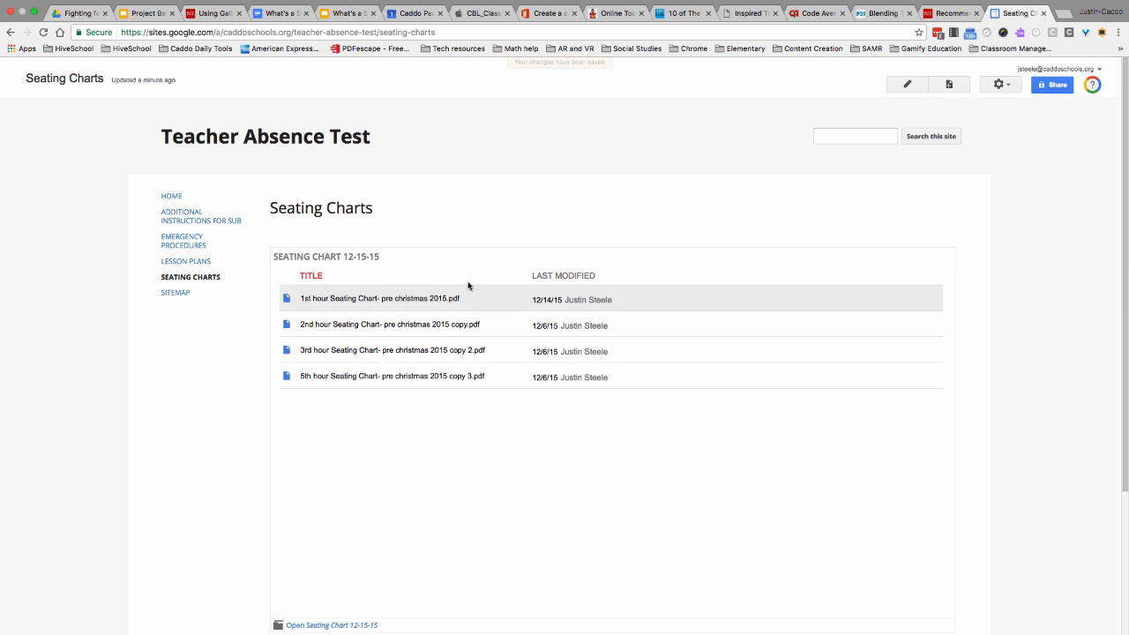
left_click(179, 201)
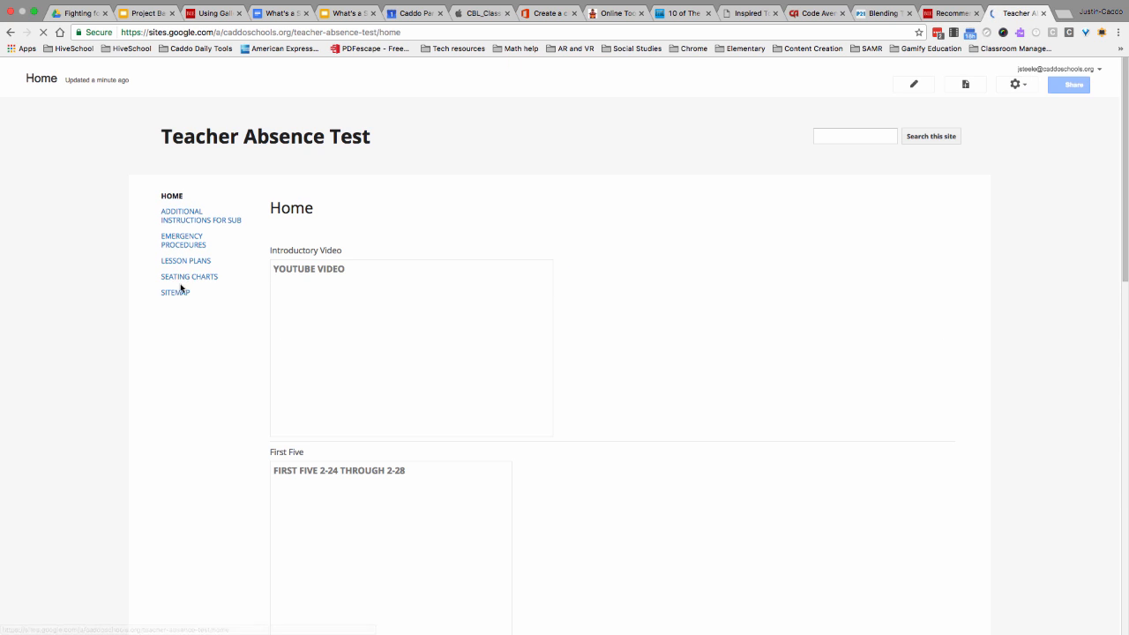